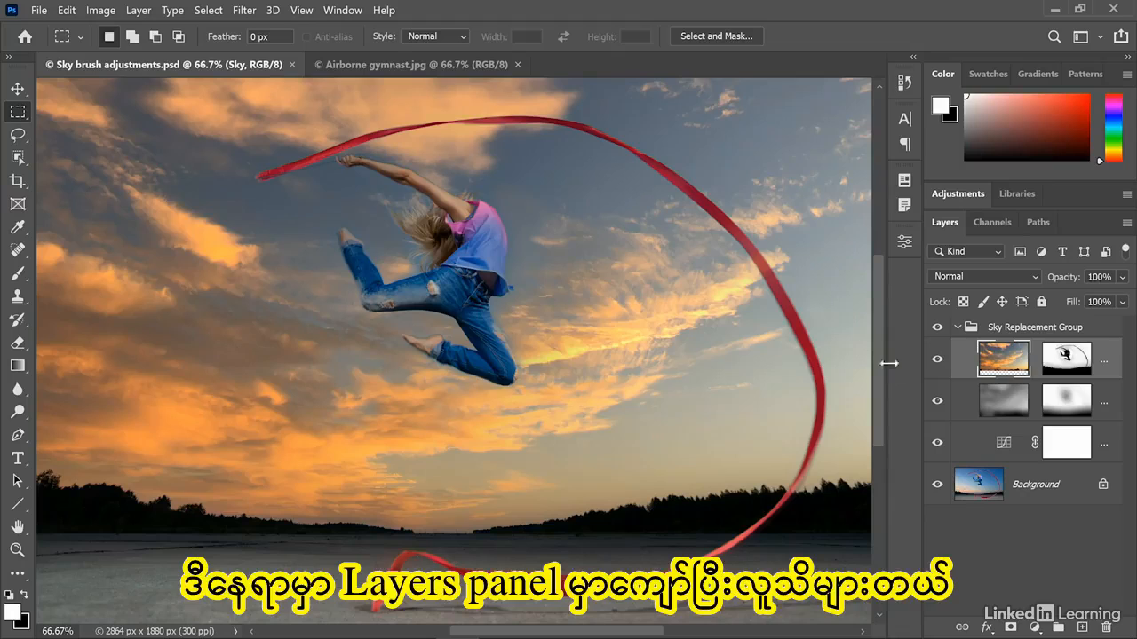
- Hide the Foreground Lighting and Foreground Color layers in the Sky Replacement Group of Sky brush adjustments.psd
{"action": "left_click_drag", "start_coordinate": [922, 369], "coordinate": [807, 373]}
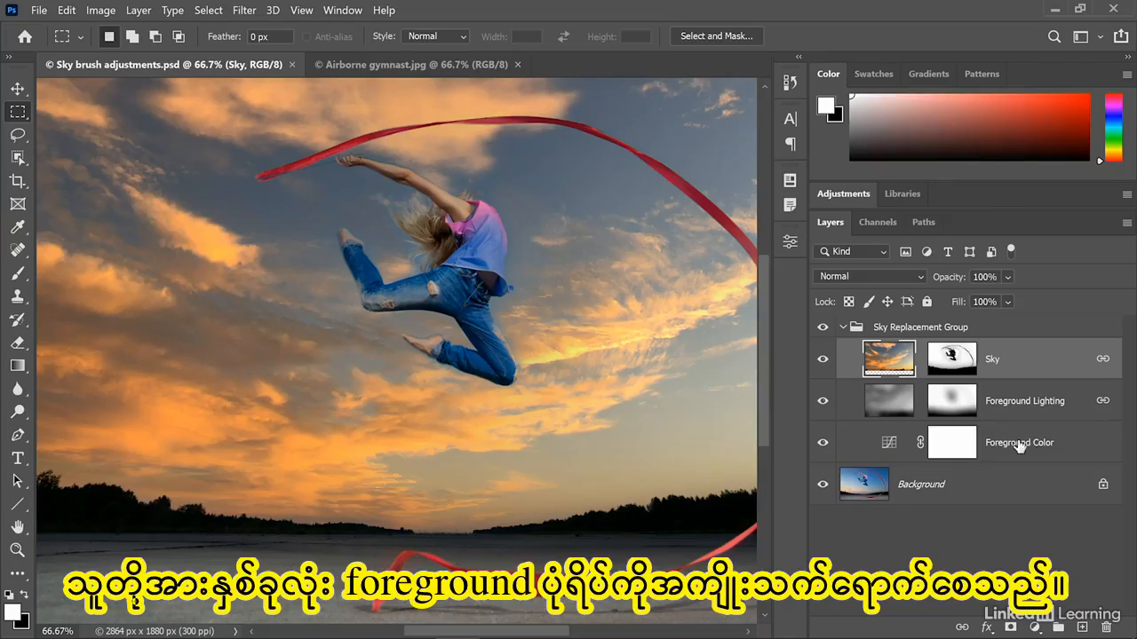
{"action": "left_click", "coordinate": [823, 404]}
{"action": "left_click", "coordinate": [824, 444]}
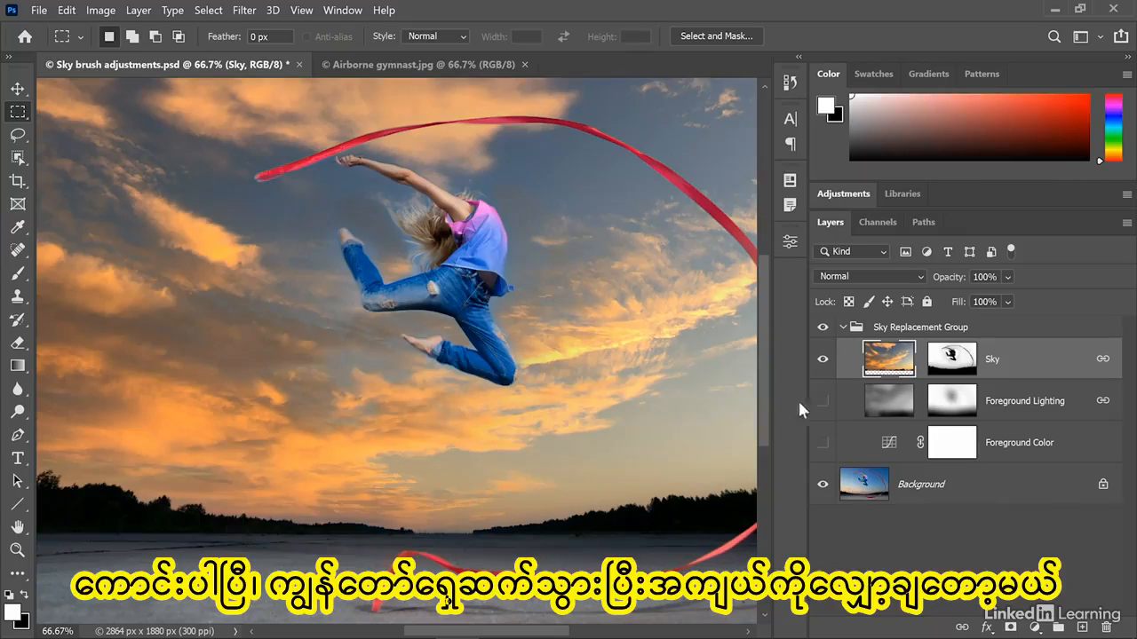
{"action": "left_click_drag", "start_coordinate": [808, 405], "coordinate": [1017, 403]}
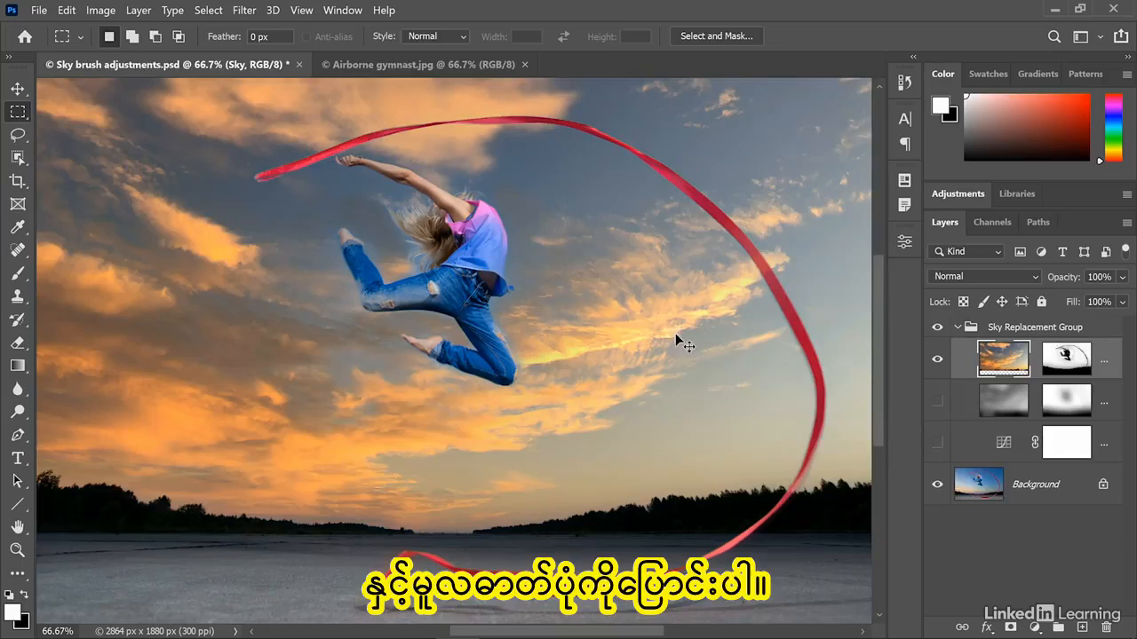
- Start a Sky Replacement on Airborne gymnast.jpg and choose the gray overcast sky from the Sunsets presets
{"action": "key", "text": "ctrl+grave"}
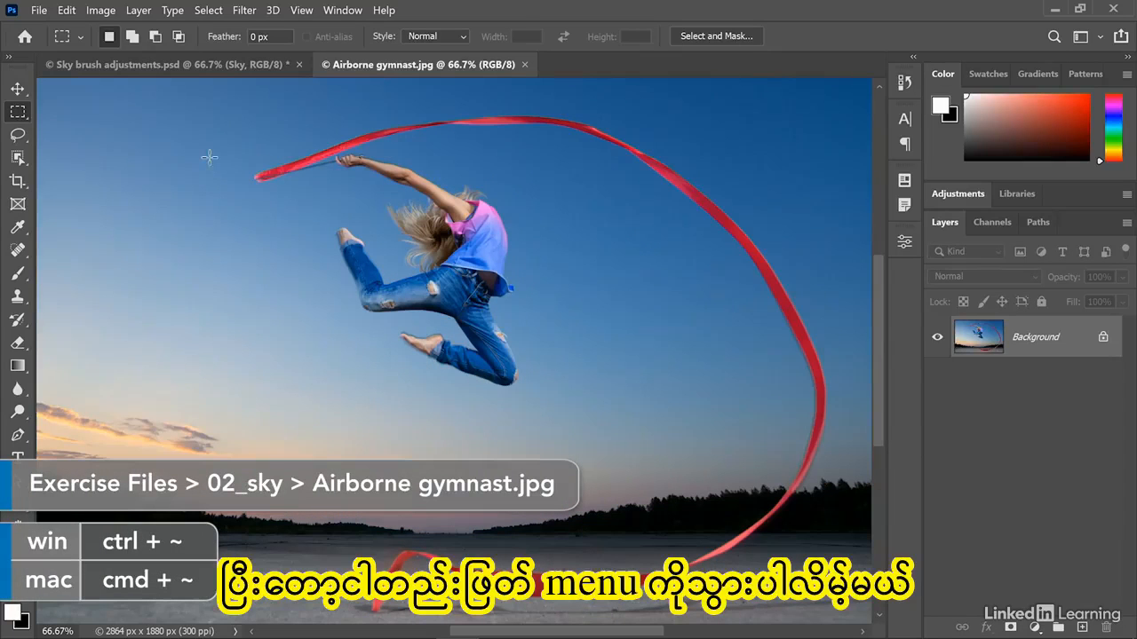
{"action": "left_click", "coordinate": [64, 12]}
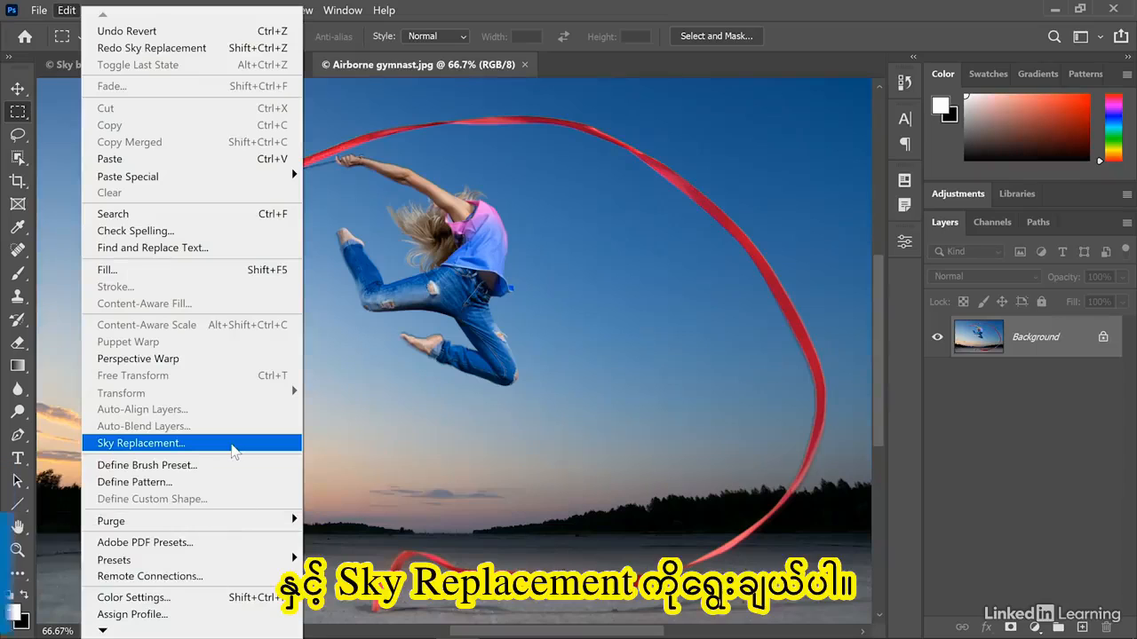
{"action": "left_click", "coordinate": [234, 452]}
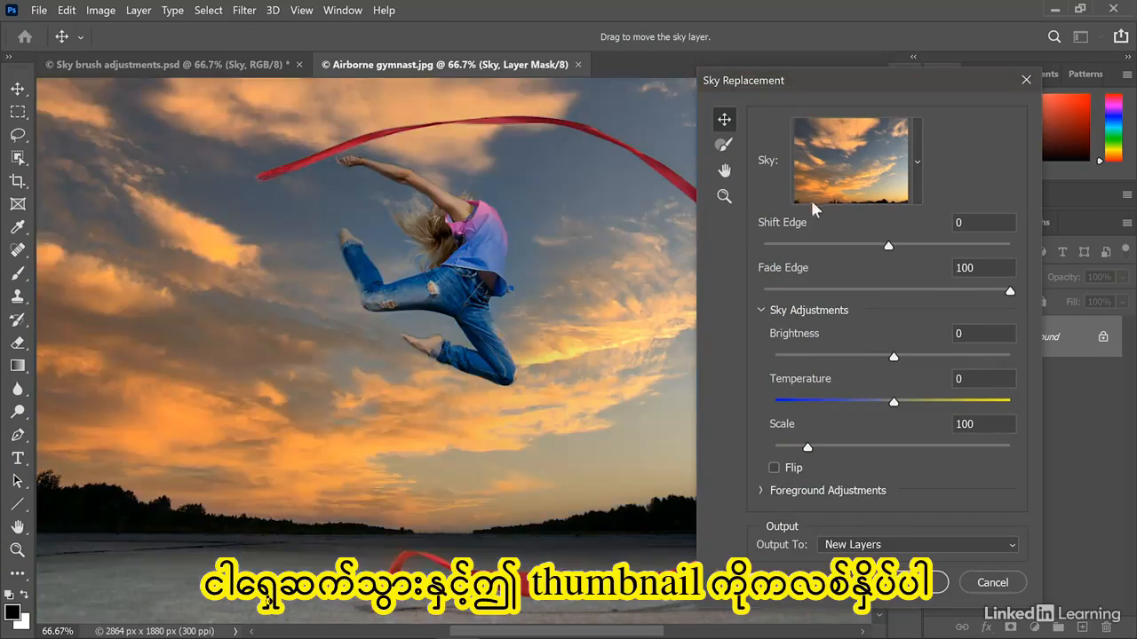
{"action": "left_click", "coordinate": [915, 163]}
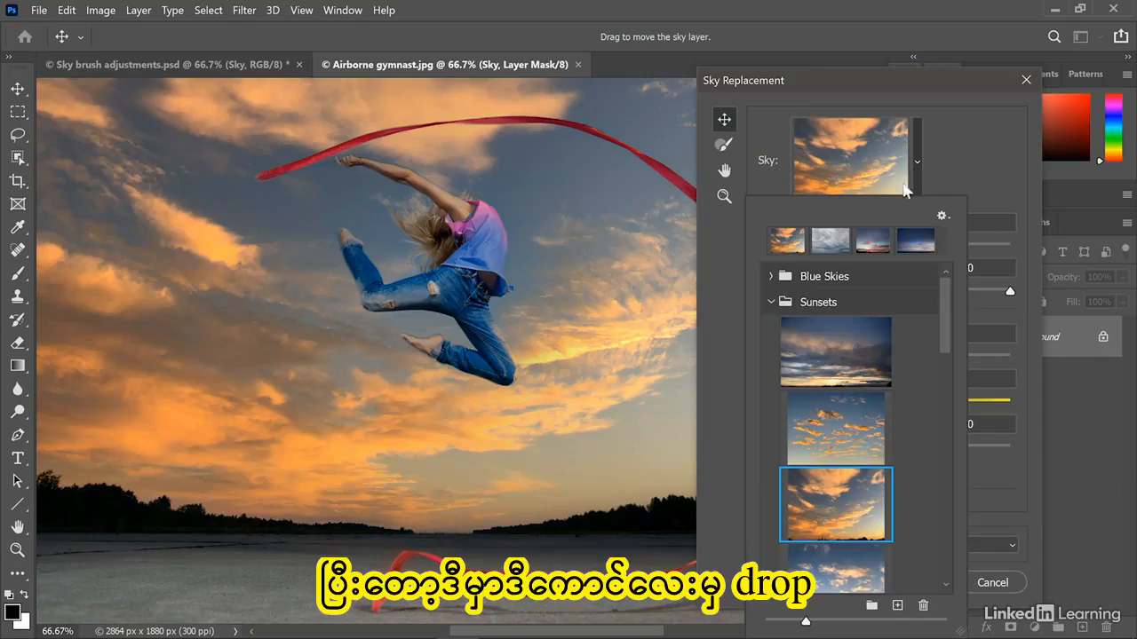
{"action": "scroll", "coordinate": [942, 445], "scroll_direction": "down", "scroll_amount": 3}
{"action": "scroll", "coordinate": [942, 446], "scroll_direction": "down", "scroll_amount": 3}
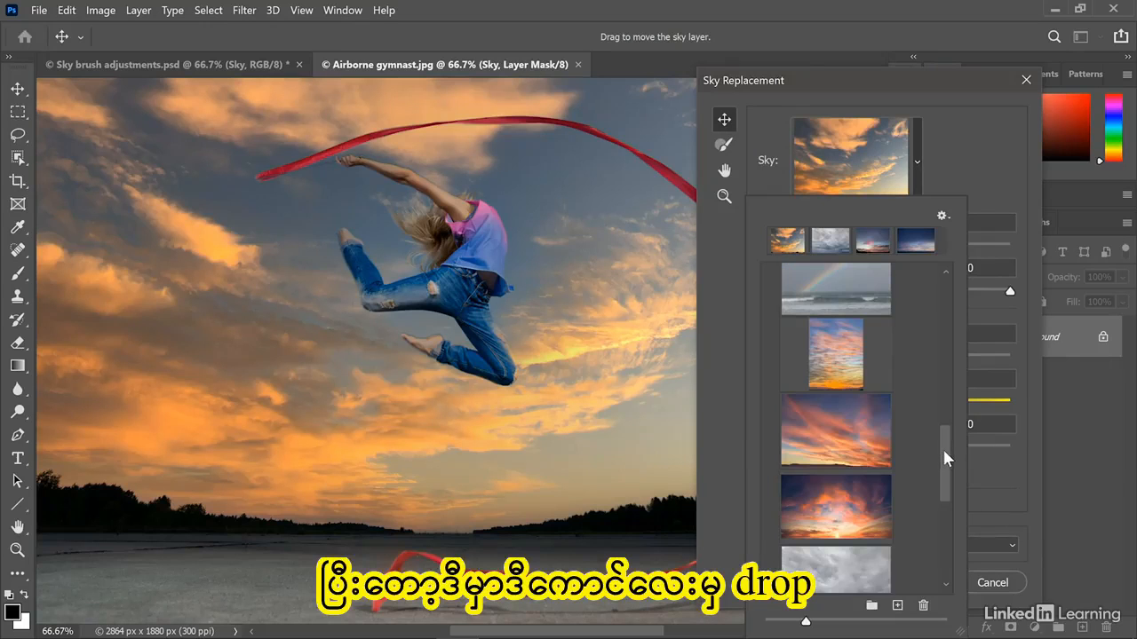
{"action": "left_click_drag", "start_coordinate": [944, 451], "coordinate": [950, 507]}
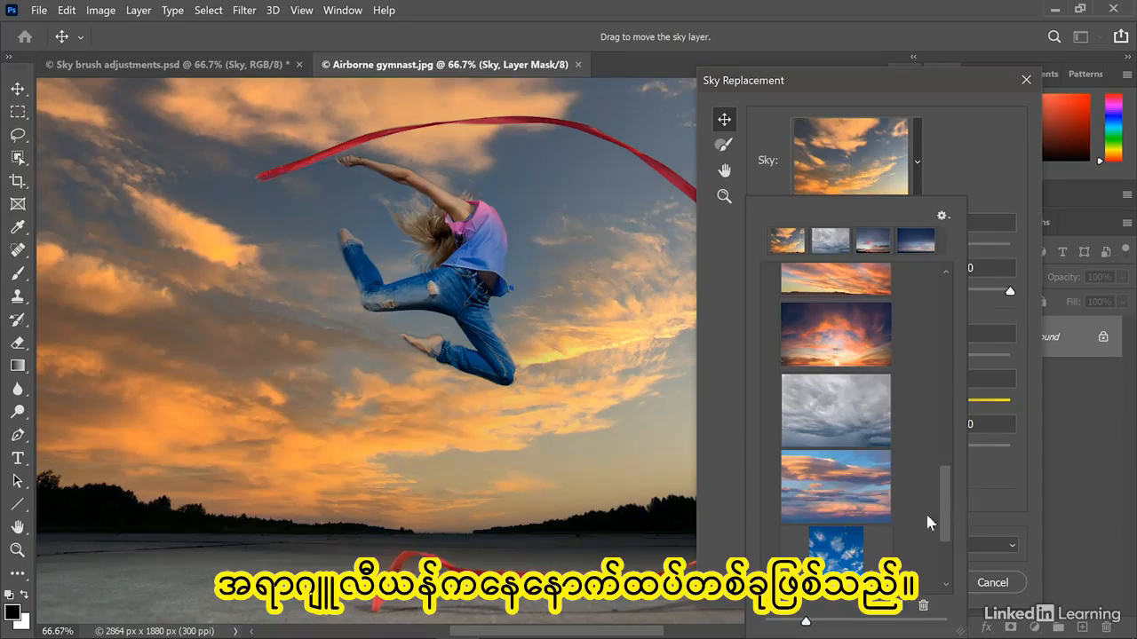
{"action": "left_click", "coordinate": [835, 427]}
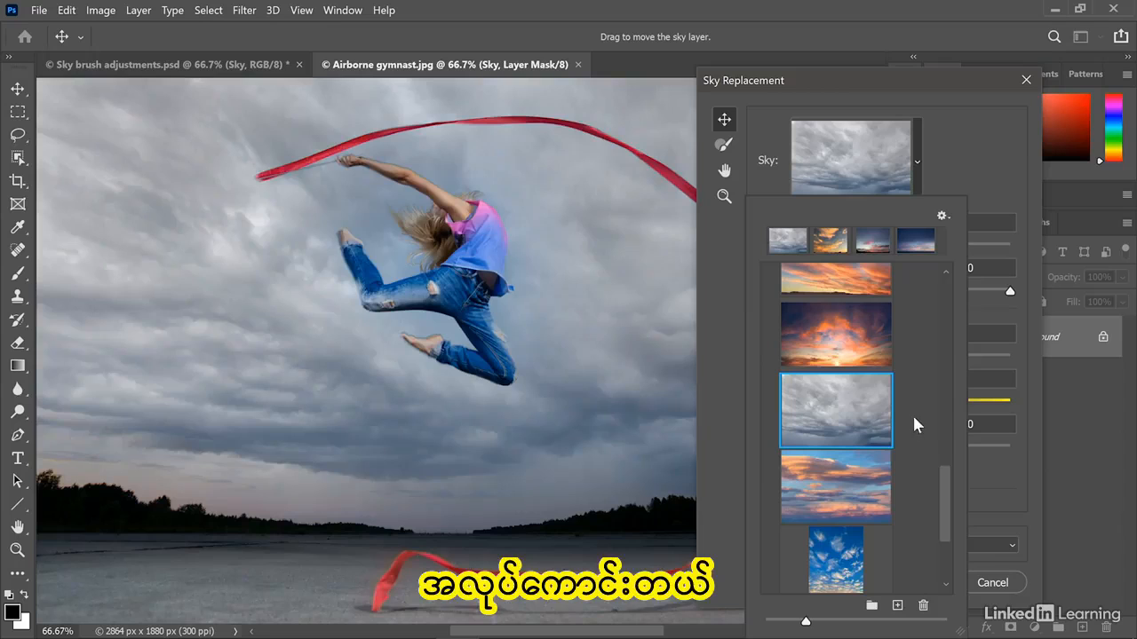
{"action": "left_click", "coordinate": [997, 503]}
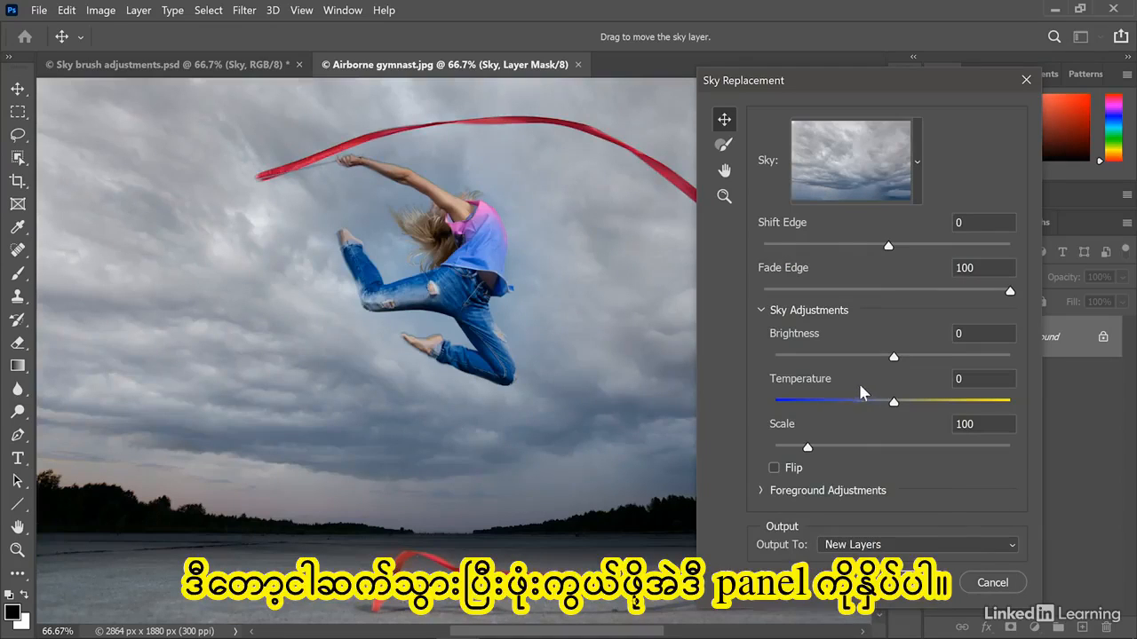
- Try the Screen lighting mode in the foreground adjustments and return it to Multiply
{"action": "left_click", "coordinate": [760, 311]}
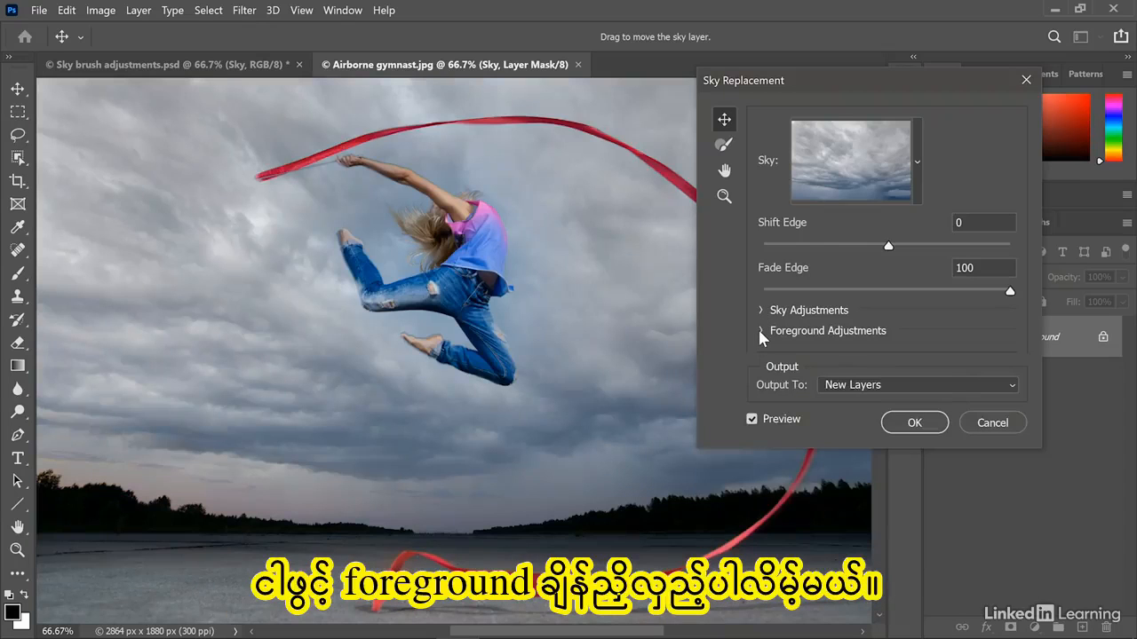
{"action": "left_click", "coordinate": [761, 331]}
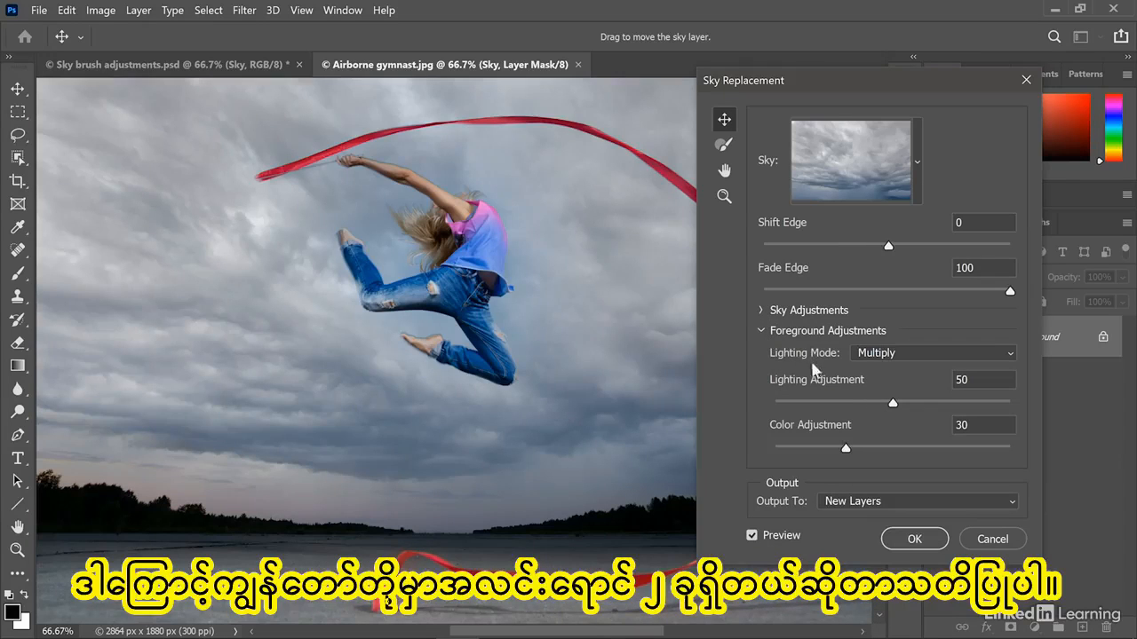
{"action": "left_click", "coordinate": [917, 359]}
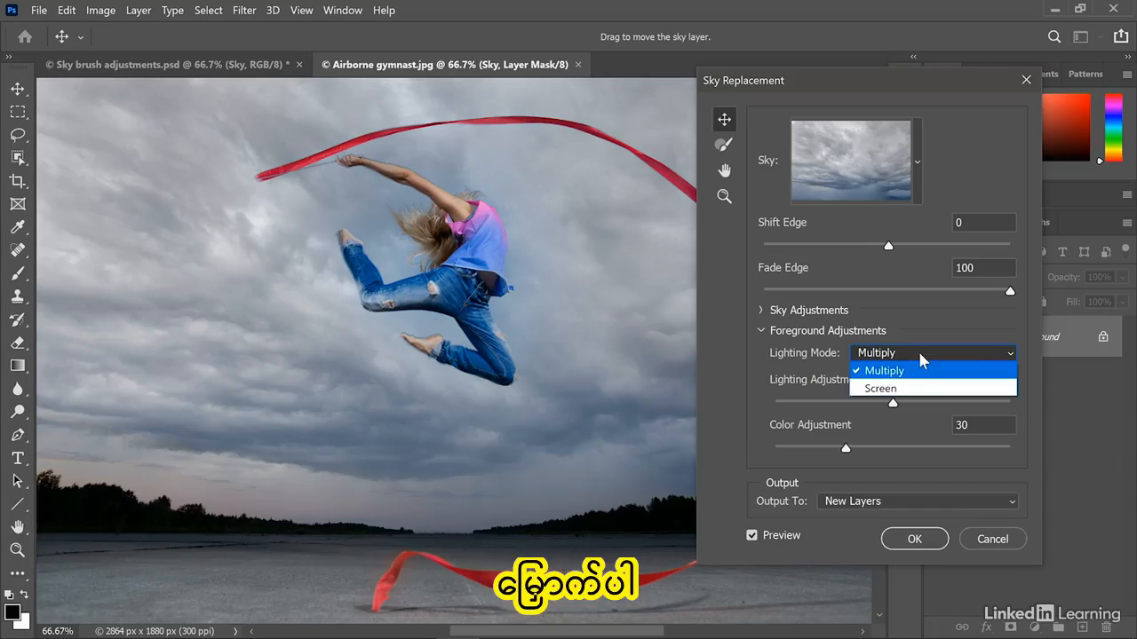
{"action": "left_click", "coordinate": [918, 389]}
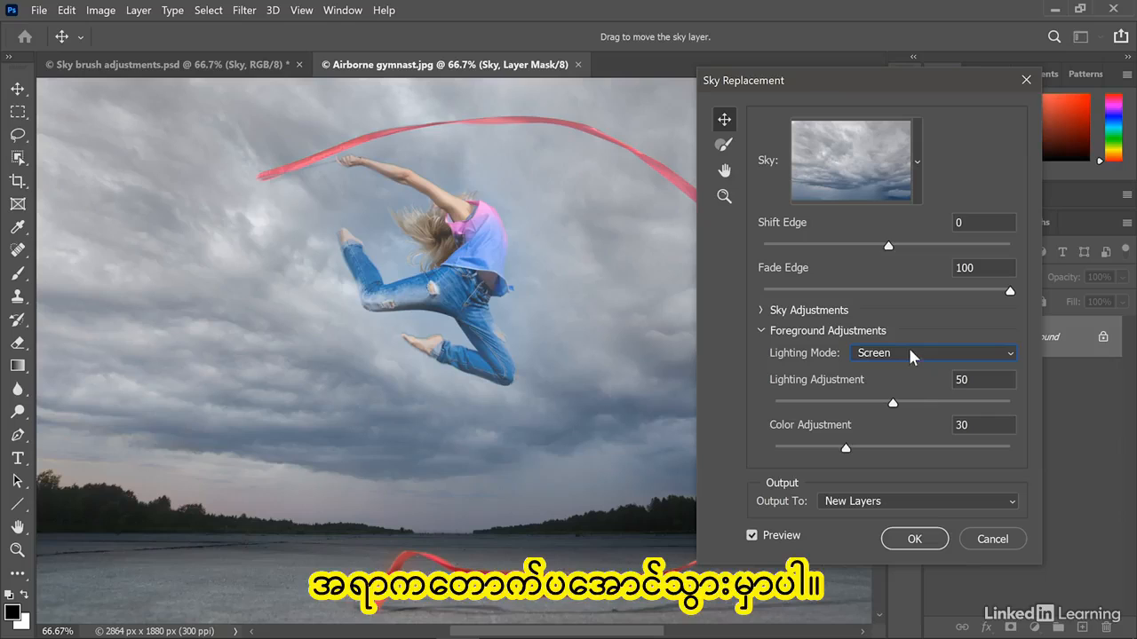
{"action": "left_click", "coordinate": [909, 350]}
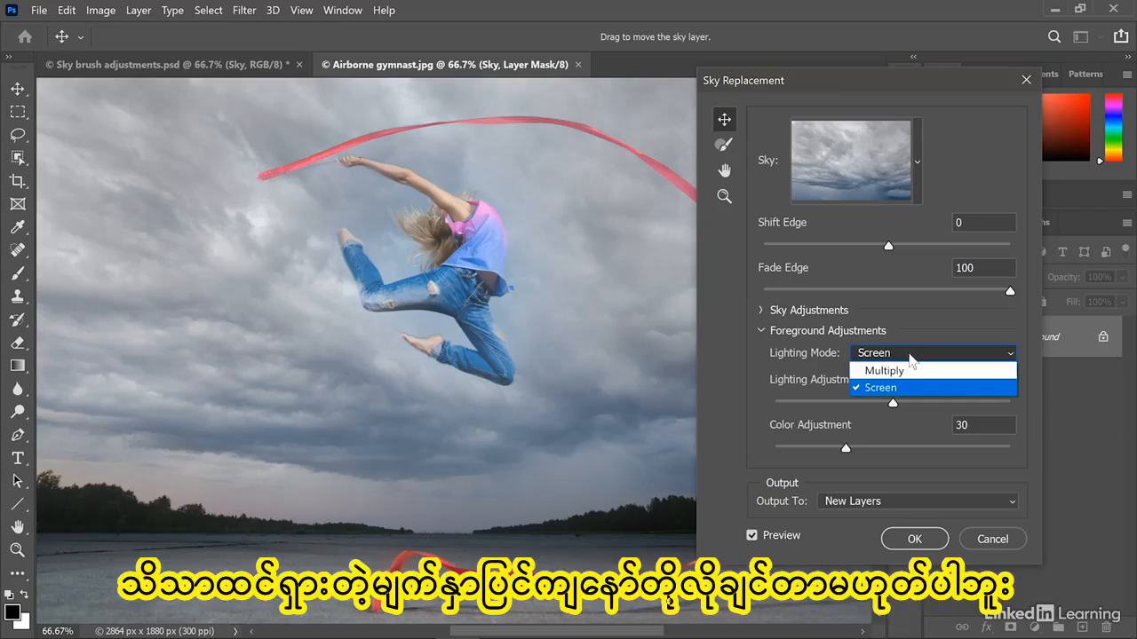
{"action": "left_click", "coordinate": [911, 372]}
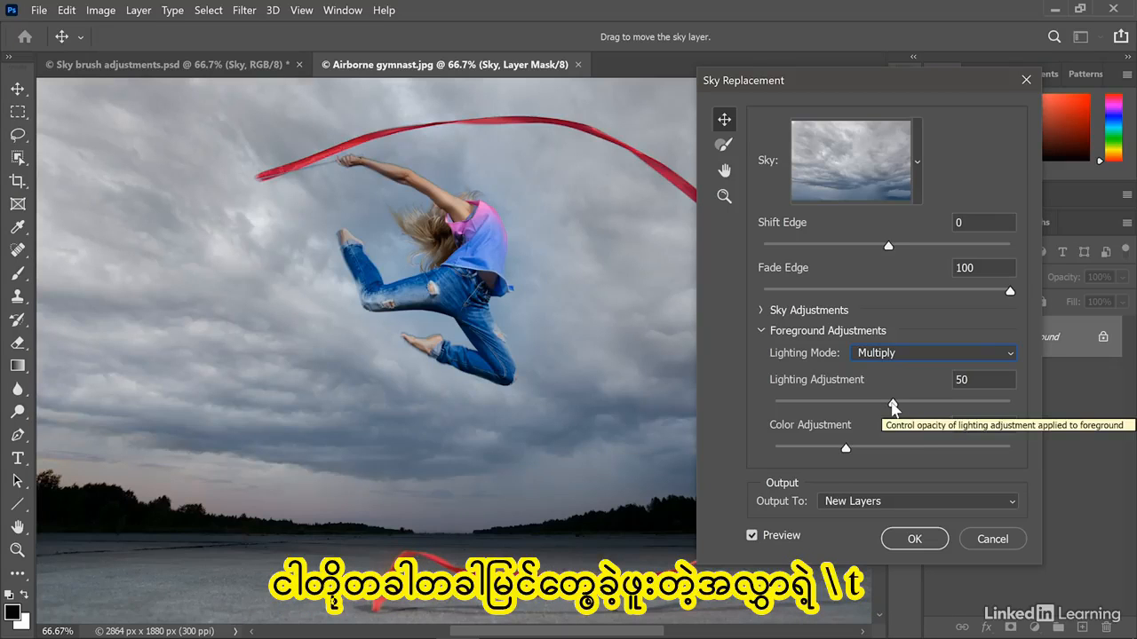
- Try a foreground Lighting Adjustment of 100 and settle it at 90
{"action": "left_click_drag", "start_coordinate": [893, 405], "coordinate": [1017, 403]}
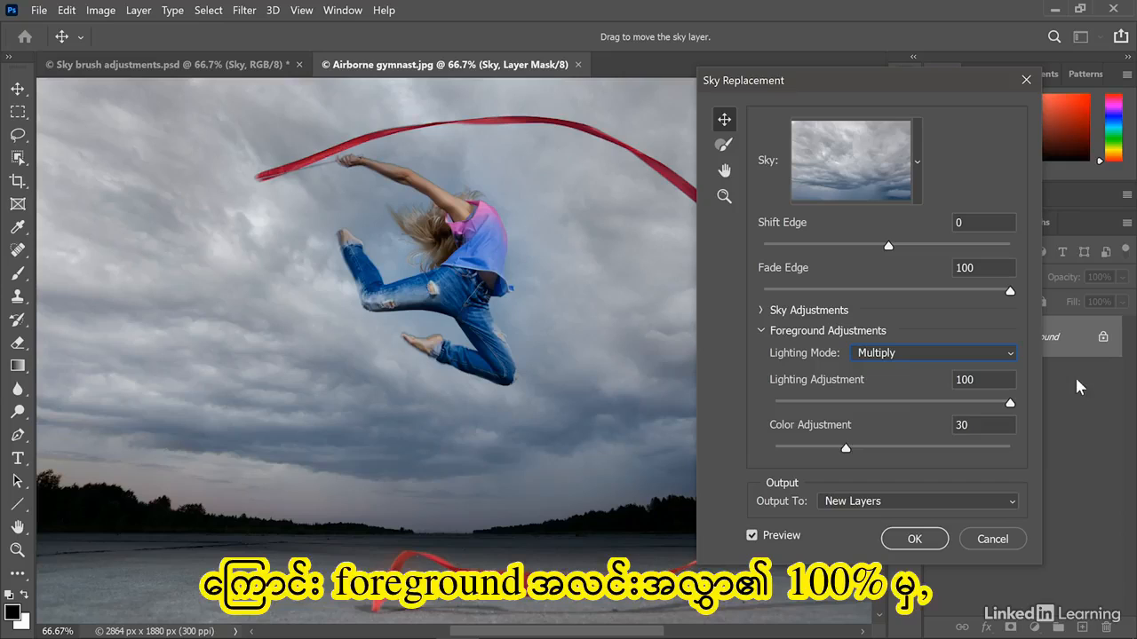
{"action": "left_click", "coordinate": [962, 387]}
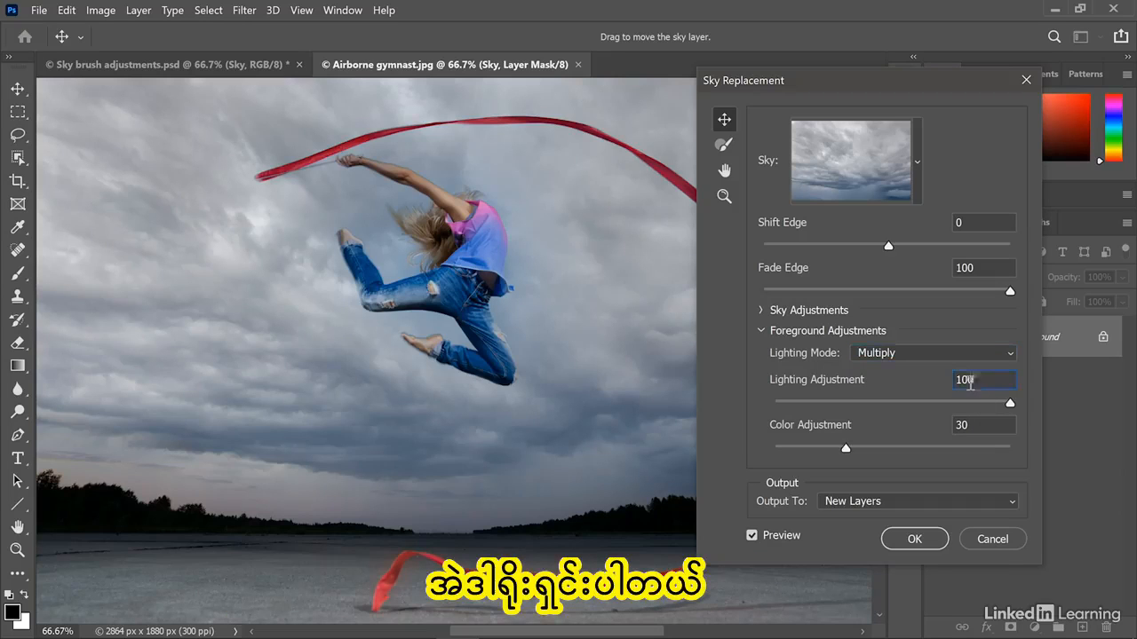
{"action": "key", "text": "shift+Down"}
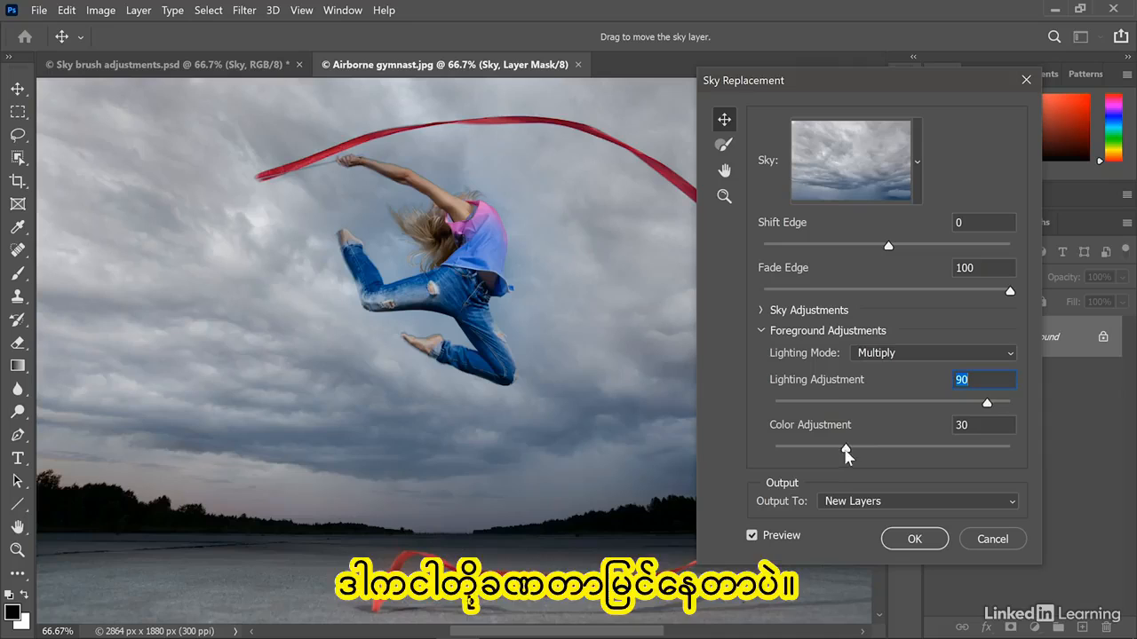
- Try the foreground Color Adjustment at 100 and 17, and finally set it to 77
{"action": "left_click_drag", "start_coordinate": [846, 453], "coordinate": [1017, 458]}
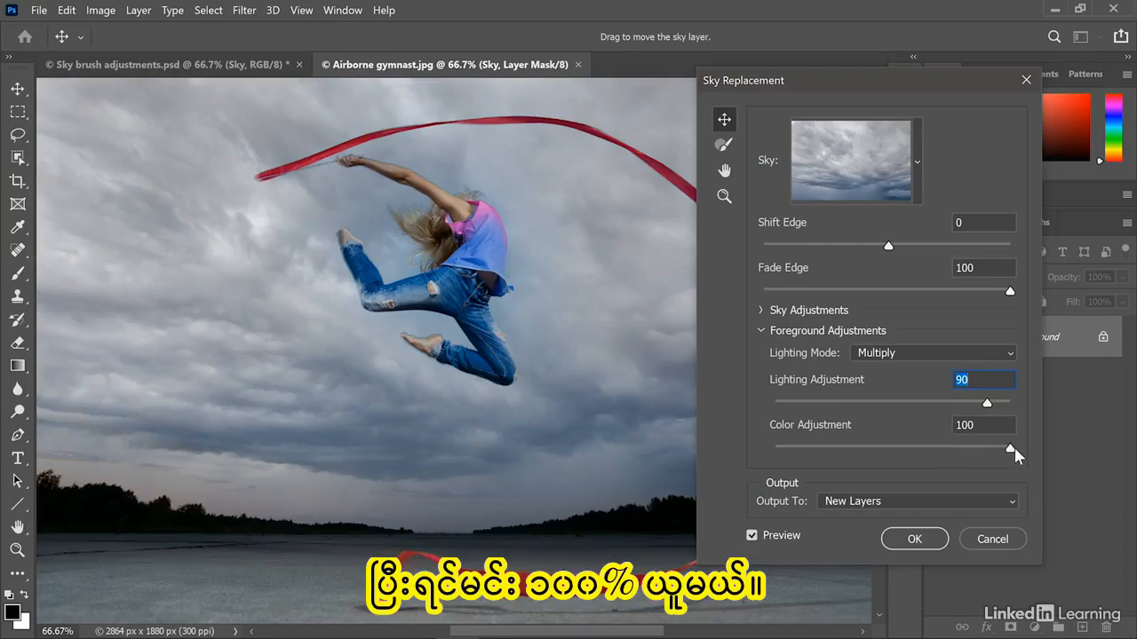
{"action": "left_click_drag", "start_coordinate": [1012, 449], "coordinate": [815, 451]}
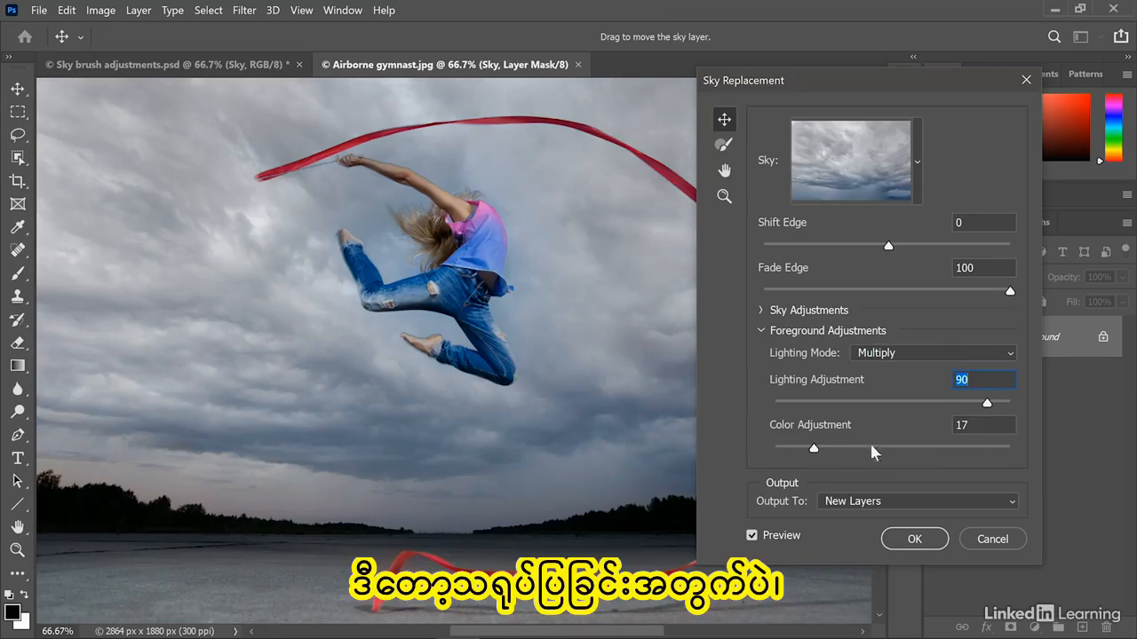
{"action": "left_click_drag", "start_coordinate": [976, 427], "coordinate": [943, 426]}
{"action": "type", "text": "77"}
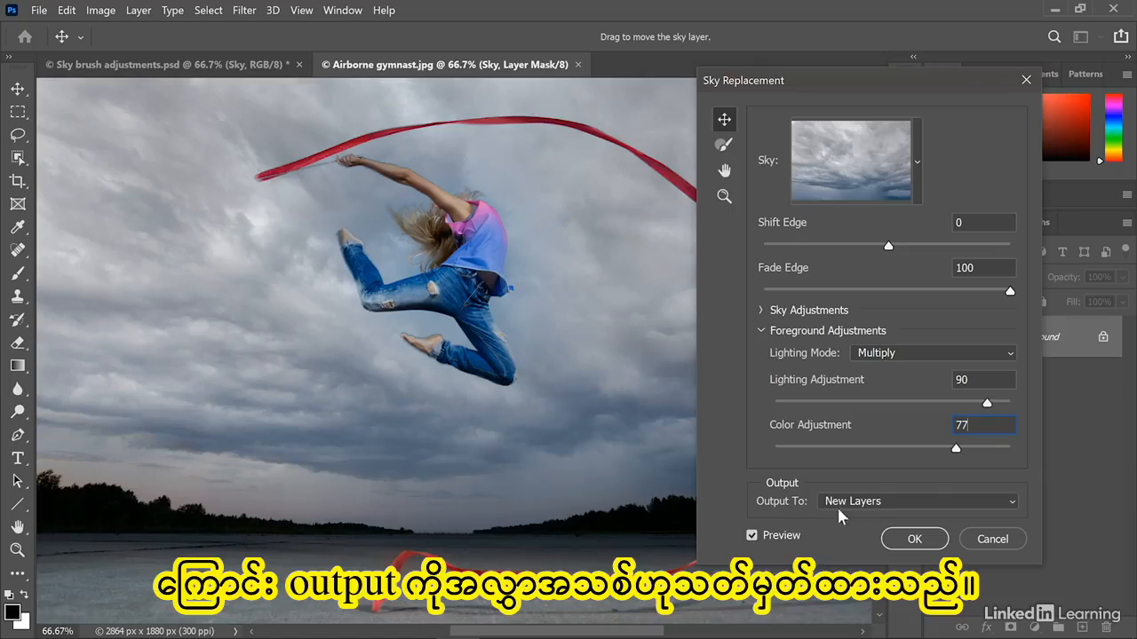
- Keep the output set to New Layers and apply the sky replacement
{"action": "left_click", "coordinate": [894, 501]}
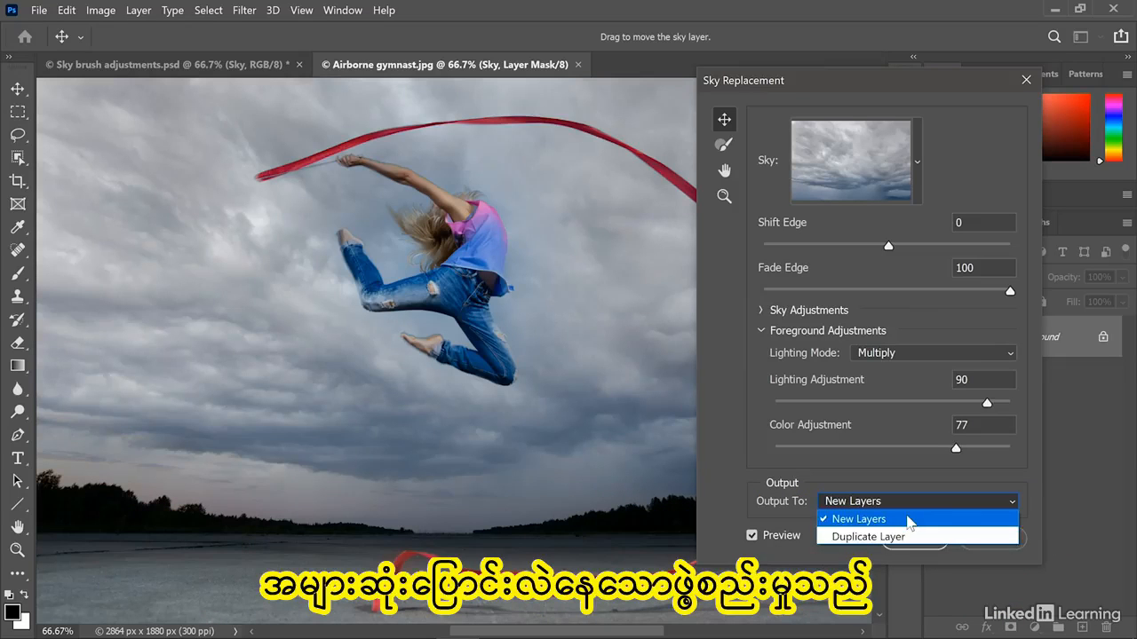
{"action": "left_click", "coordinate": [908, 520]}
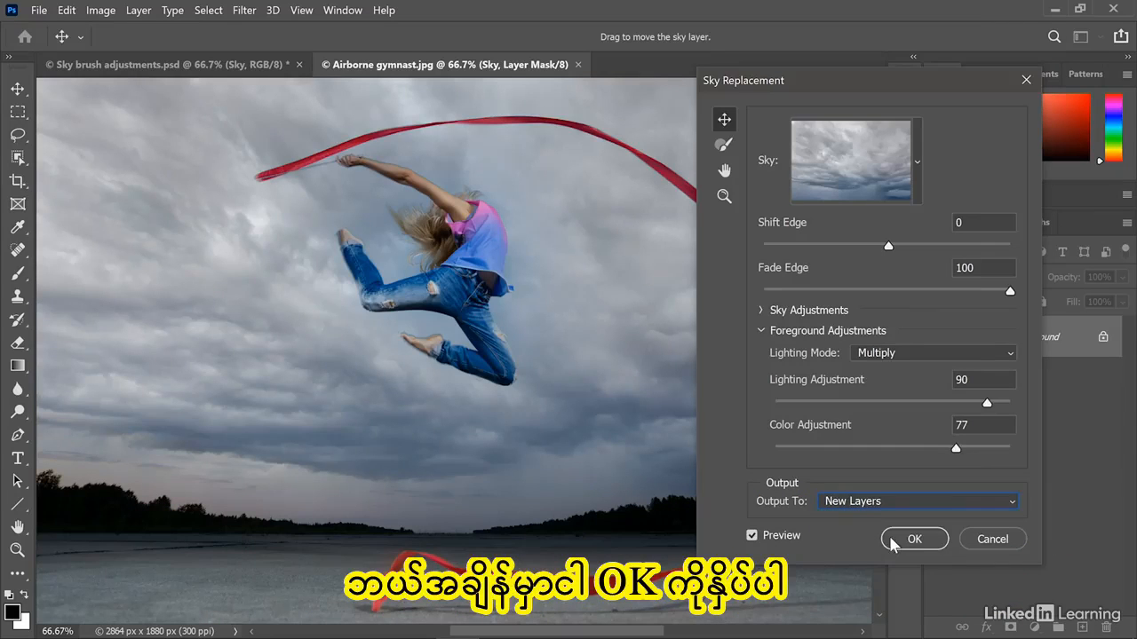
{"action": "left_click", "coordinate": [890, 539]}
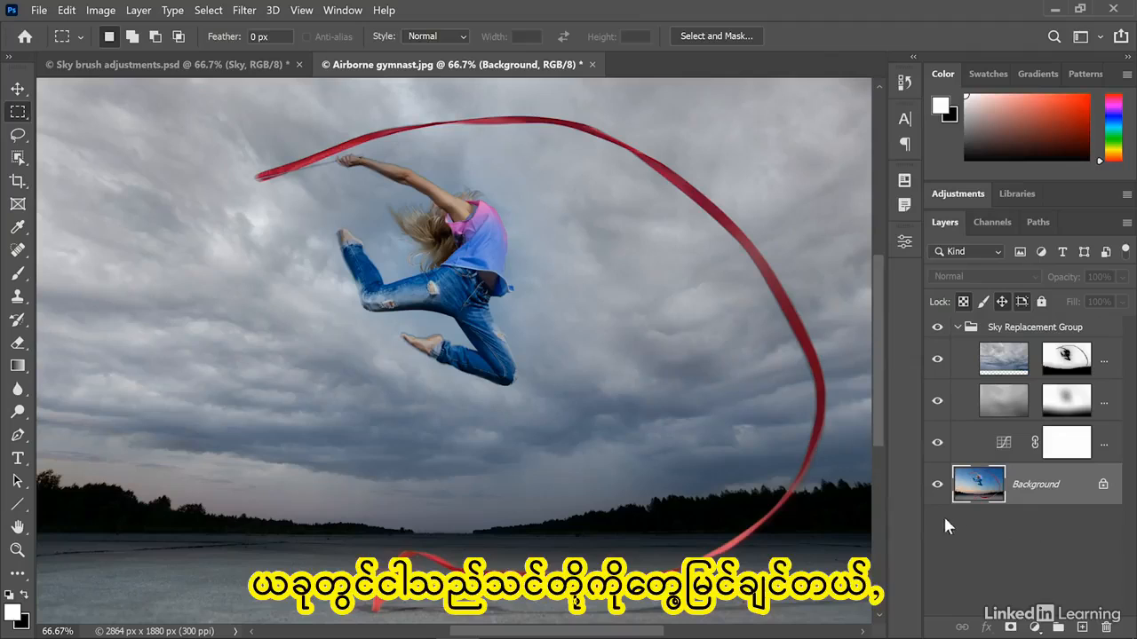
- Examine the opacity of the Foreground Lighting and Foreground Color layers and the Red channel of the Foreground Color curve
{"action": "left_click_drag", "start_coordinate": [921, 510], "coordinate": [826, 512]}
{"action": "left_click", "coordinate": [902, 413]}
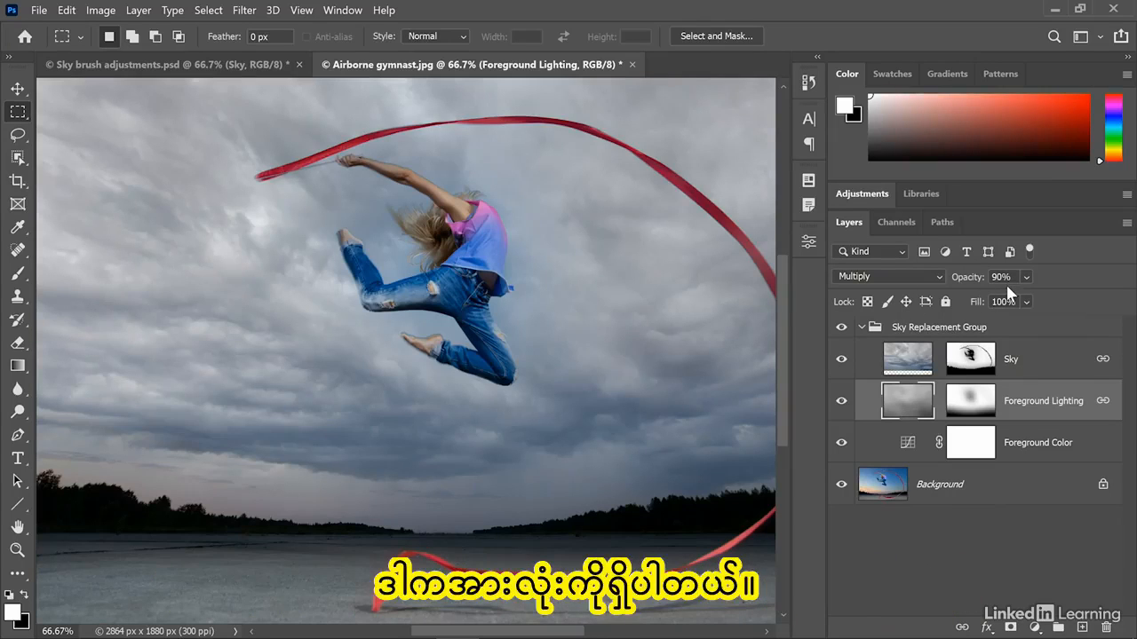
{"action": "left_click", "coordinate": [1092, 442]}
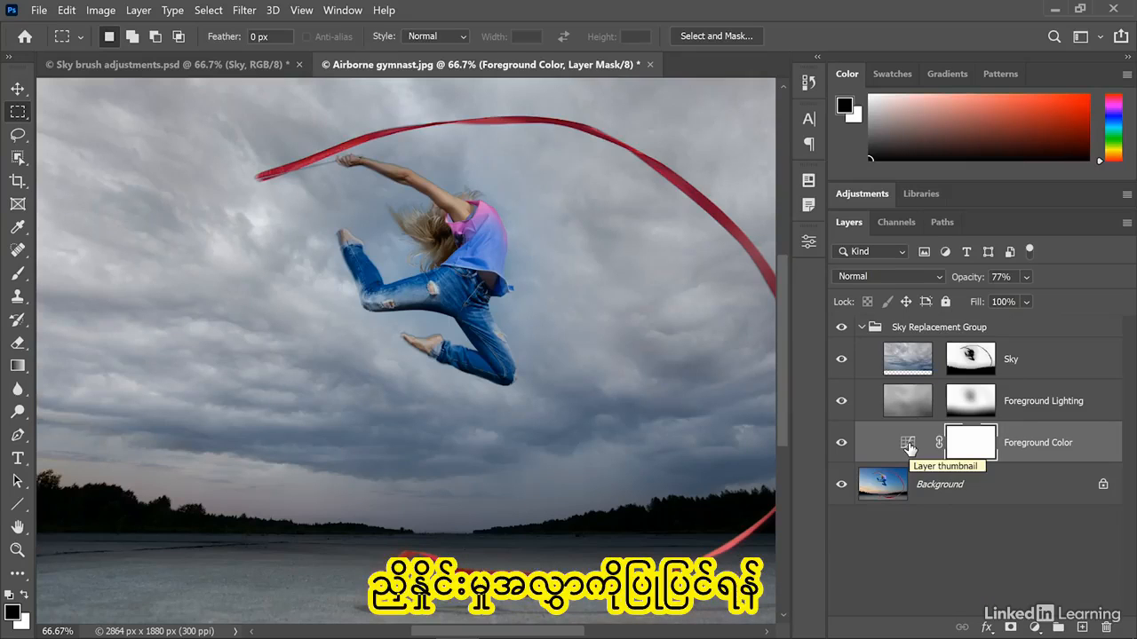
{"action": "double_click", "coordinate": [909, 447]}
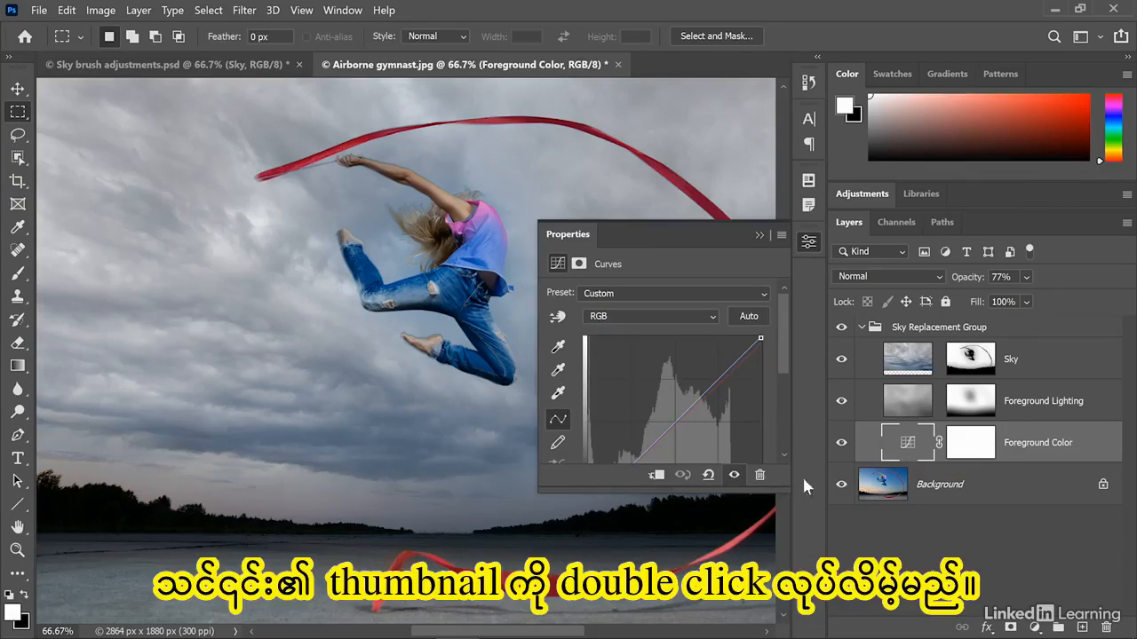
{"action": "left_click_drag", "start_coordinate": [685, 491], "coordinate": [692, 567]}
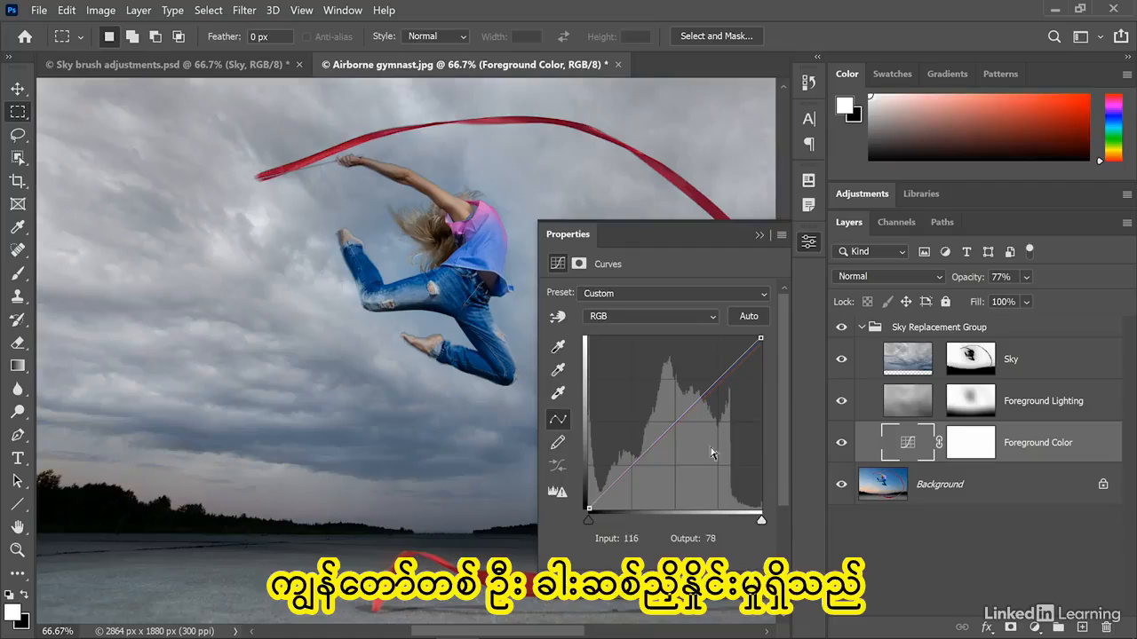
{"action": "left_click", "coordinate": [633, 320]}
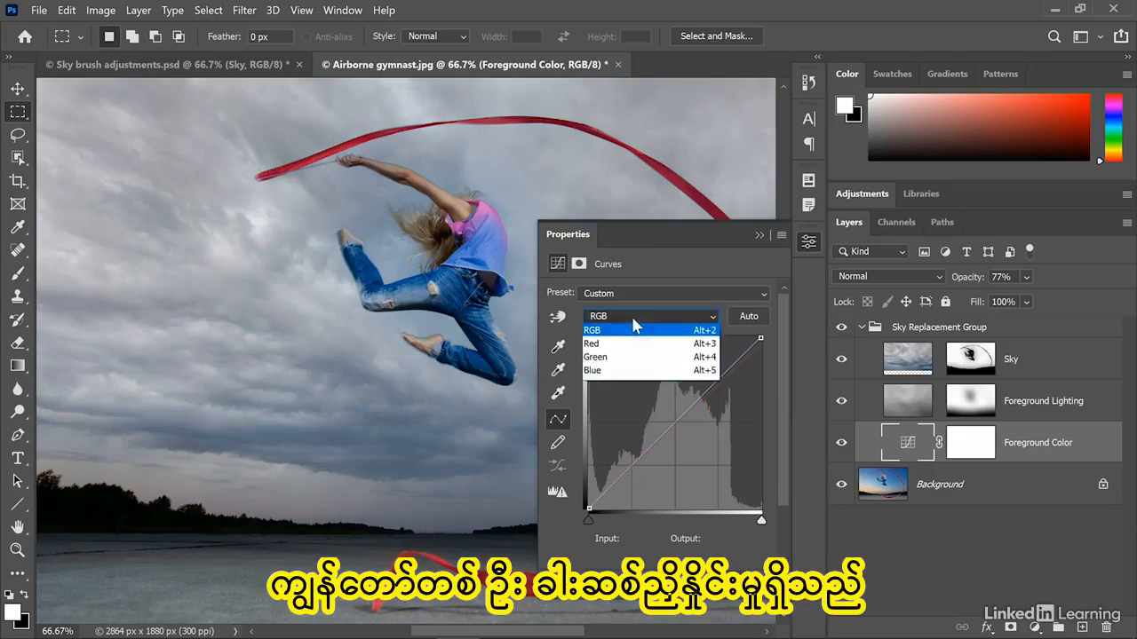
{"action": "left_click", "coordinate": [636, 344]}
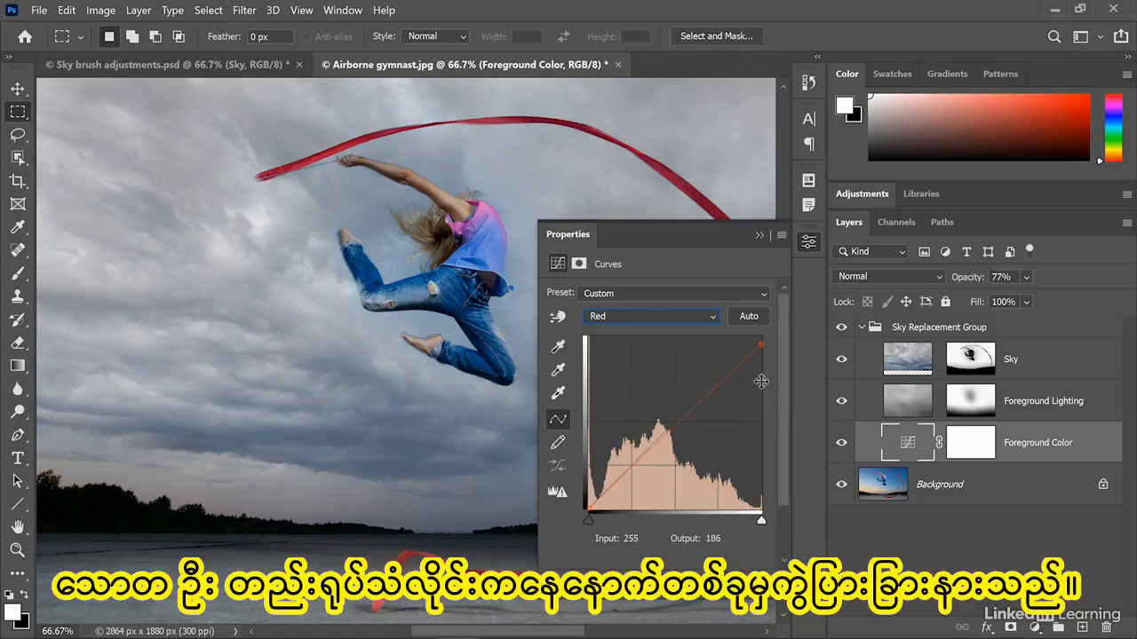
{"action": "left_click", "coordinate": [759, 235]}
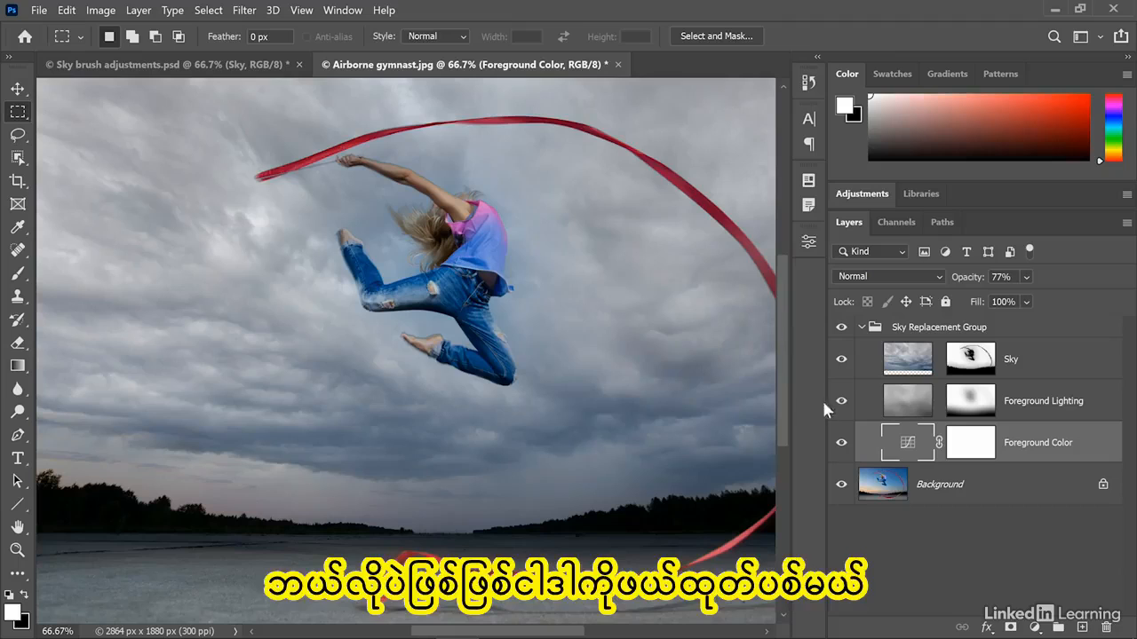
{"action": "left_click_drag", "start_coordinate": [825, 398], "coordinate": [956, 404]}
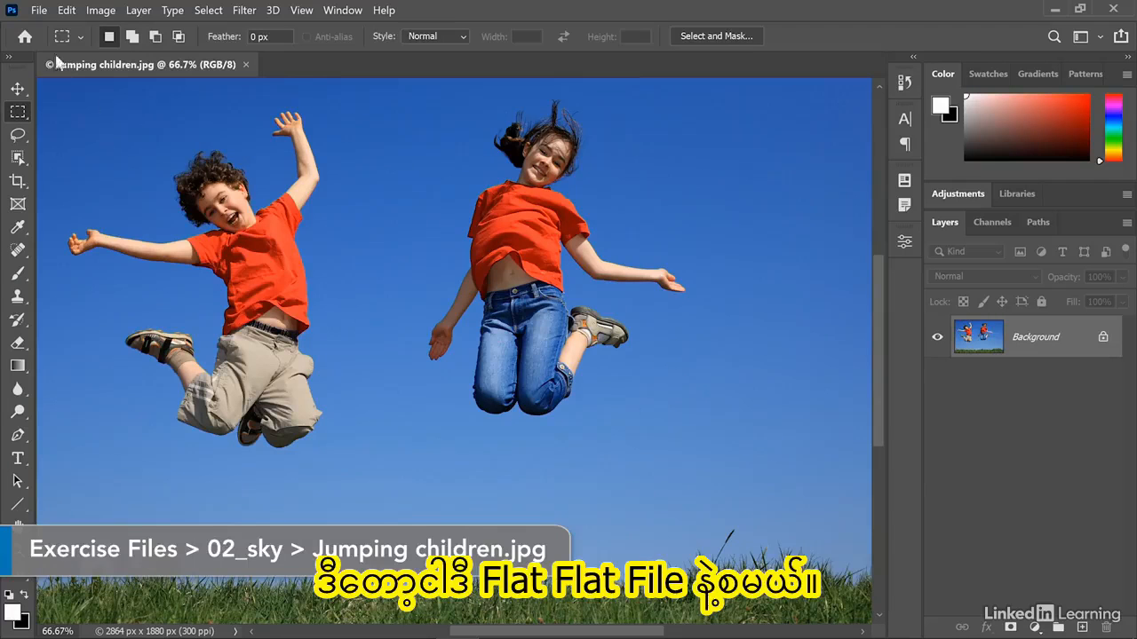
- Start a sky replacement on the jumping children photo and collapse the Sunsets and Spectacular groups in the sky presets
{"action": "left_click", "coordinate": [68, 12]}
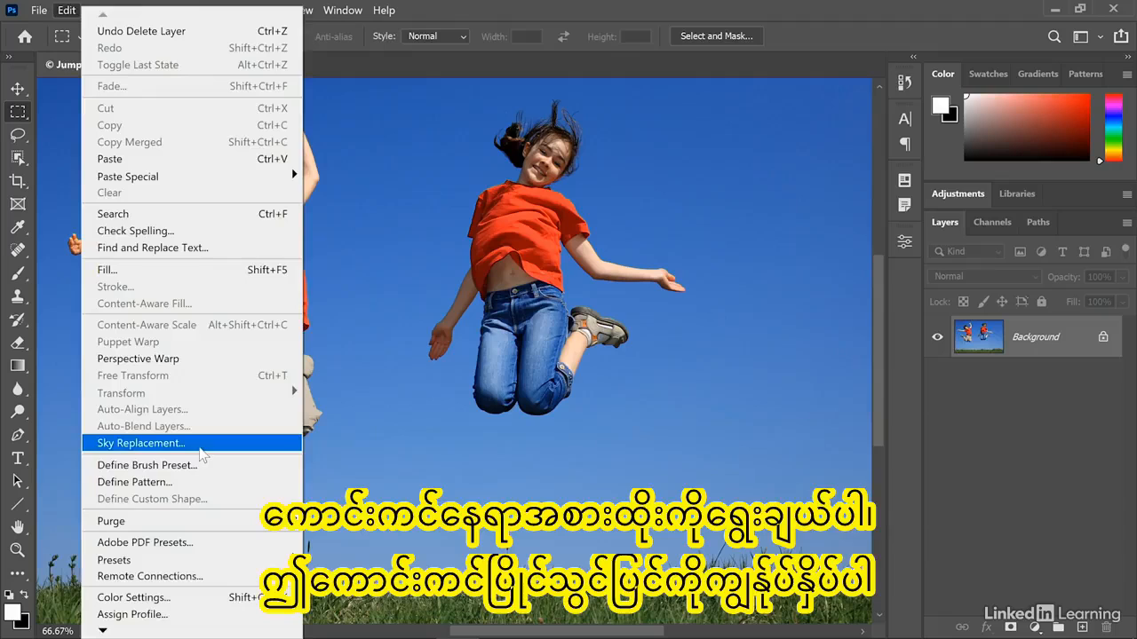
{"action": "left_click", "coordinate": [142, 443]}
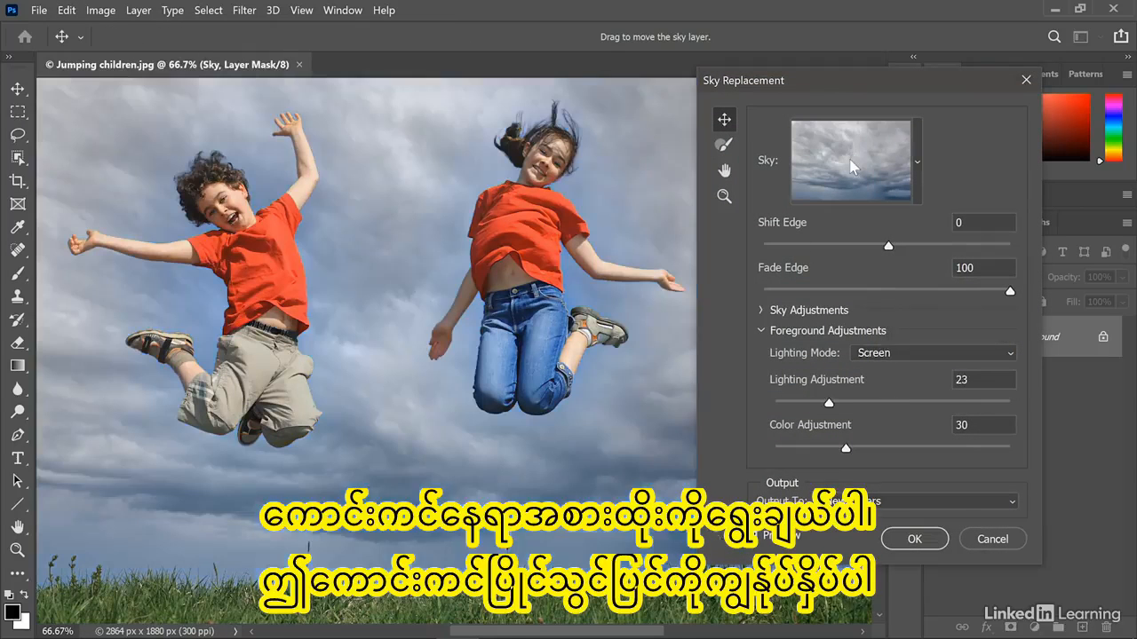
{"action": "left_click", "coordinate": [851, 165]}
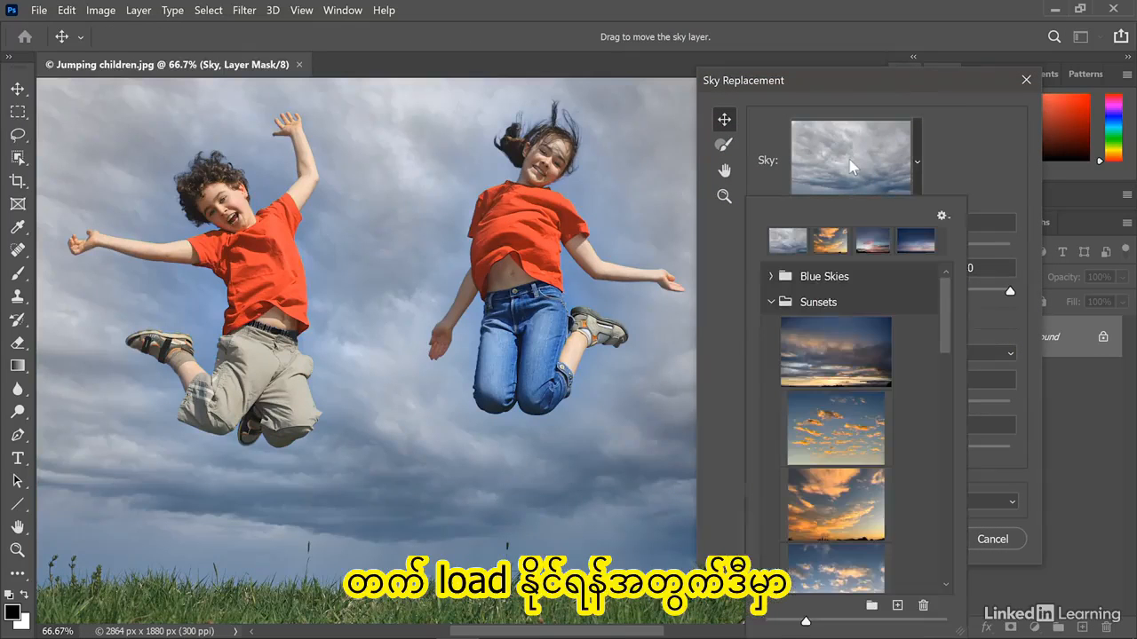
{"action": "left_click", "coordinate": [772, 303]}
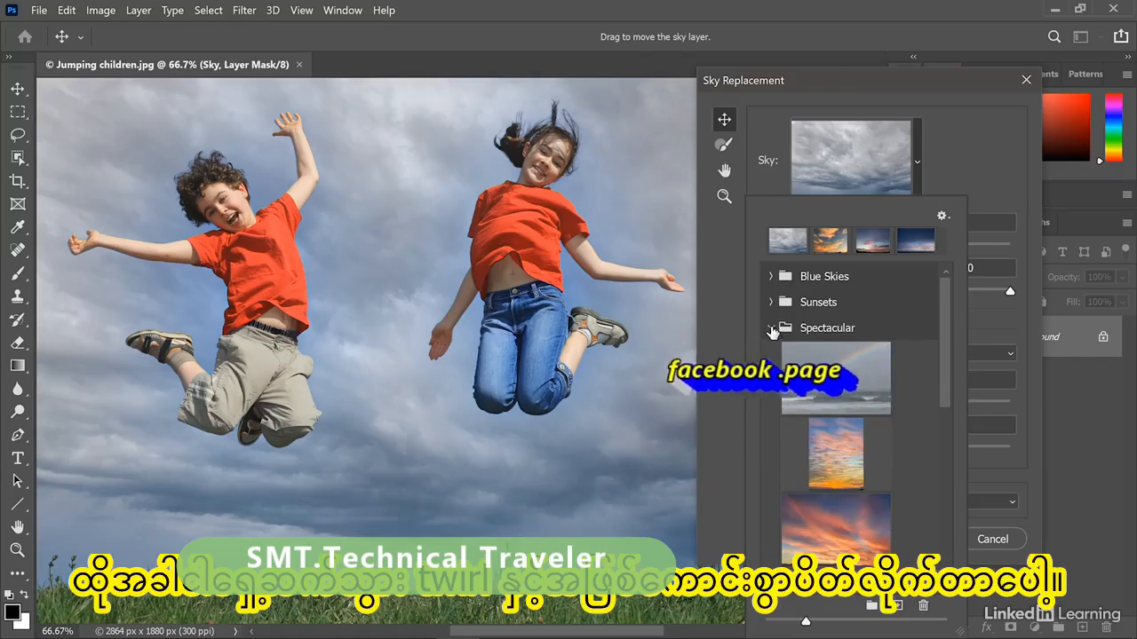
{"action": "left_click", "coordinate": [771, 328]}
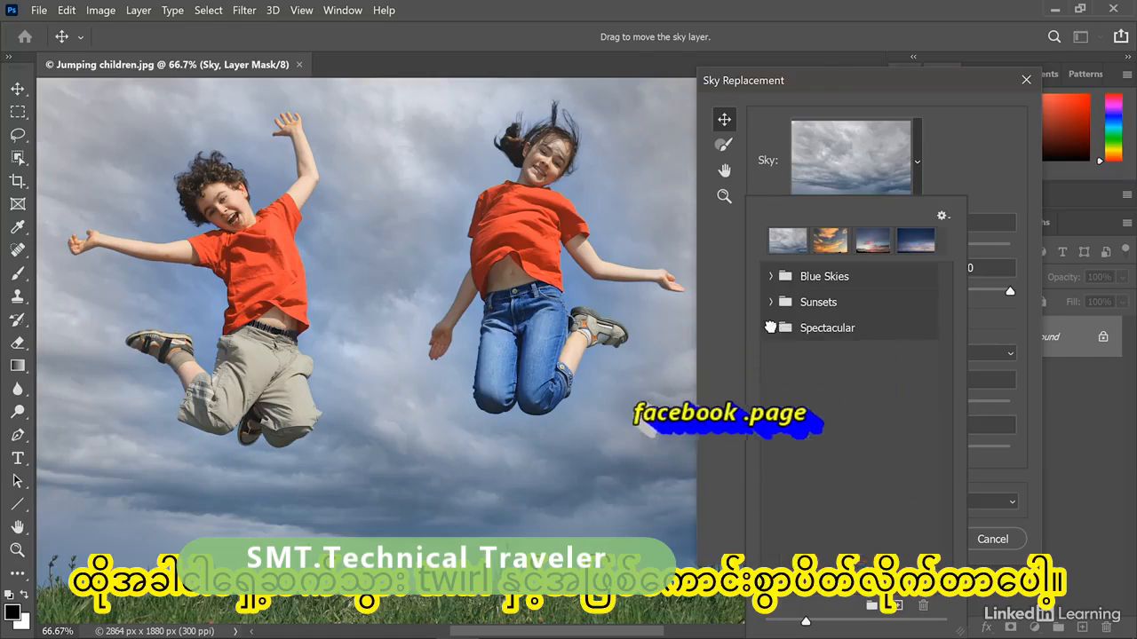
- Create a new sky preset group named "Dreamstime skies"
{"action": "left_click", "coordinate": [871, 605]}
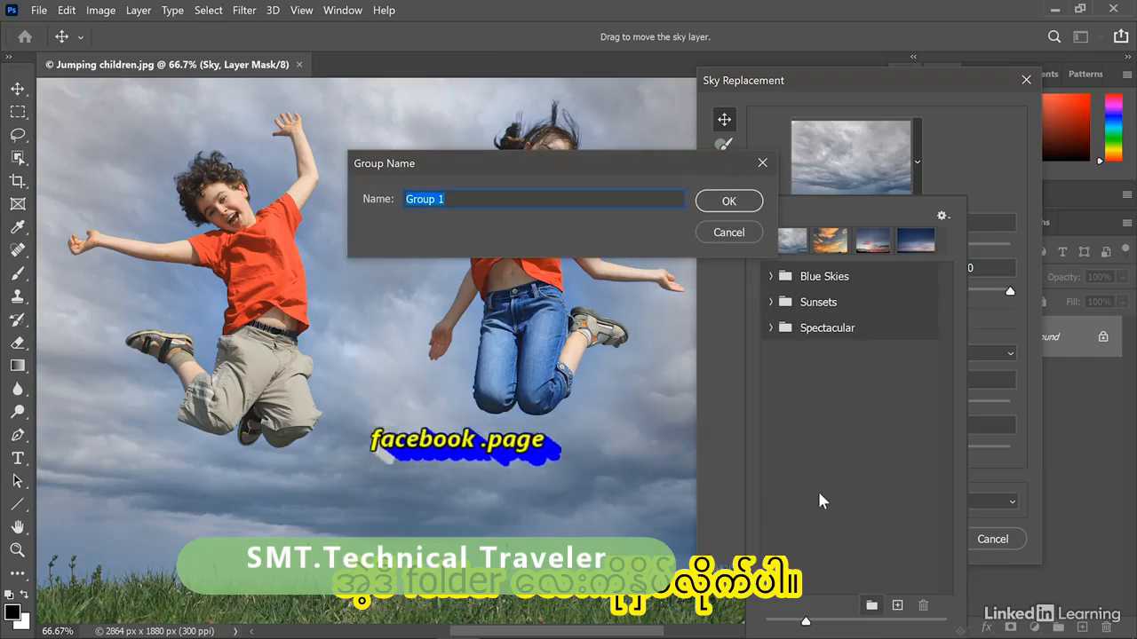
{"action": "type", "text": "Dreamst"}
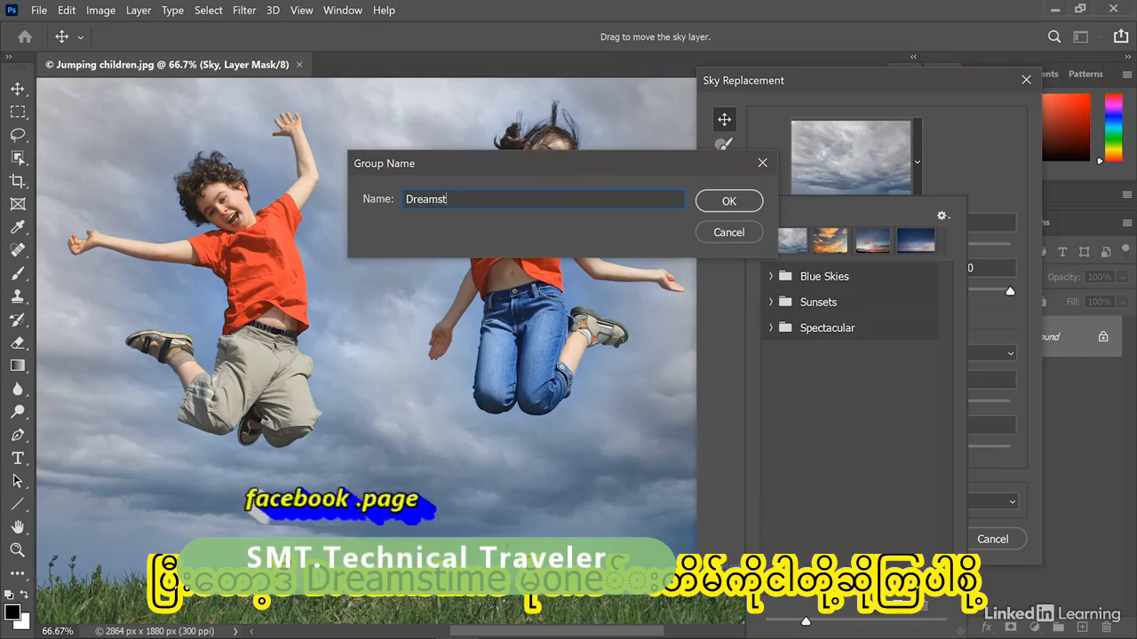
{"action": "type", "text": "ime skies"}
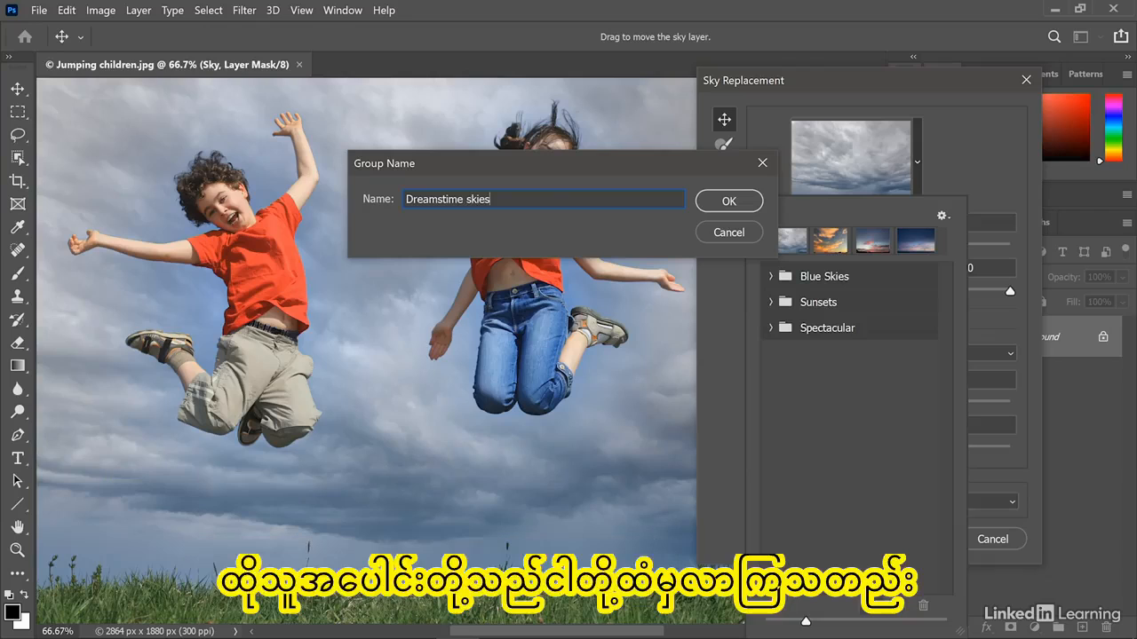
{"action": "left_click", "coordinate": [724, 203]}
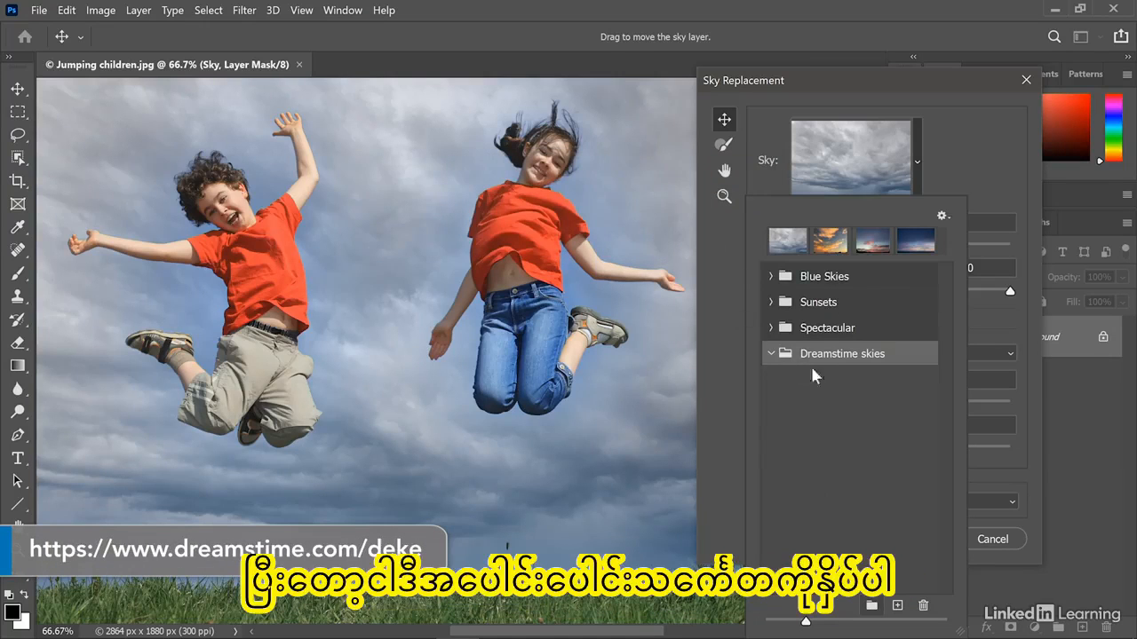
{"action": "left_click", "coordinate": [899, 607]}
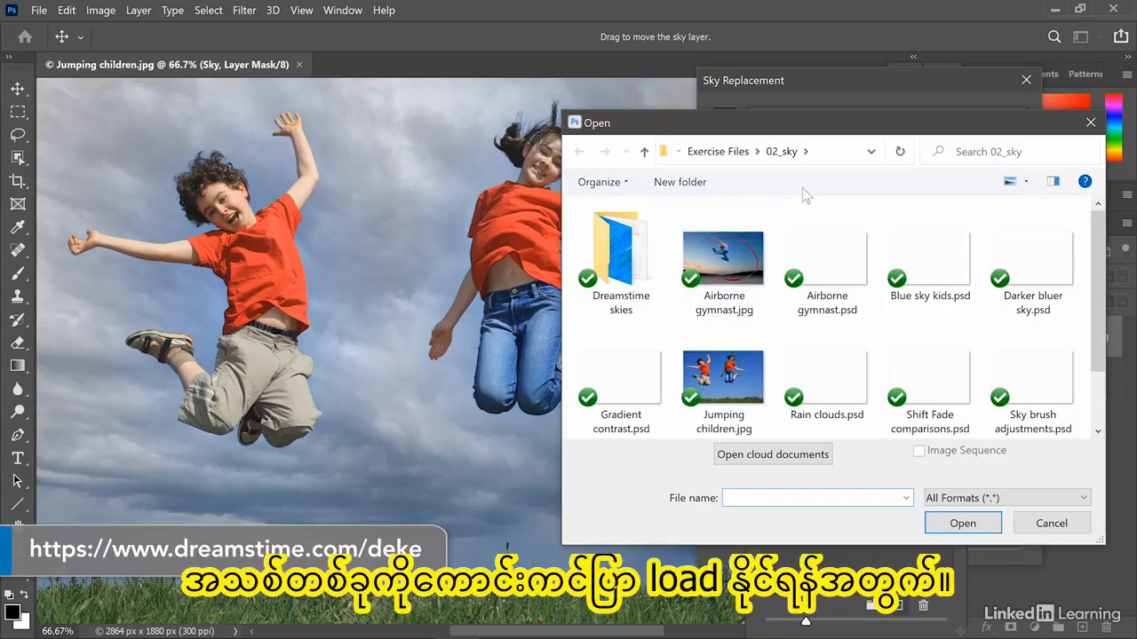
{"action": "double_click", "coordinate": [614, 258]}
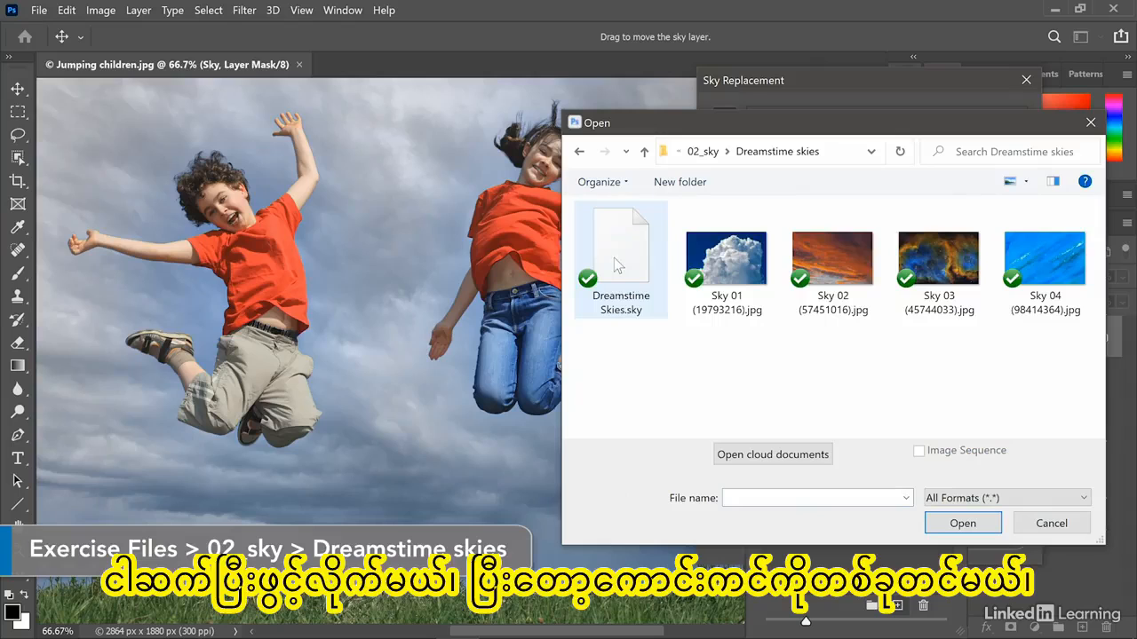
{"action": "left_click", "coordinate": [724, 277]}
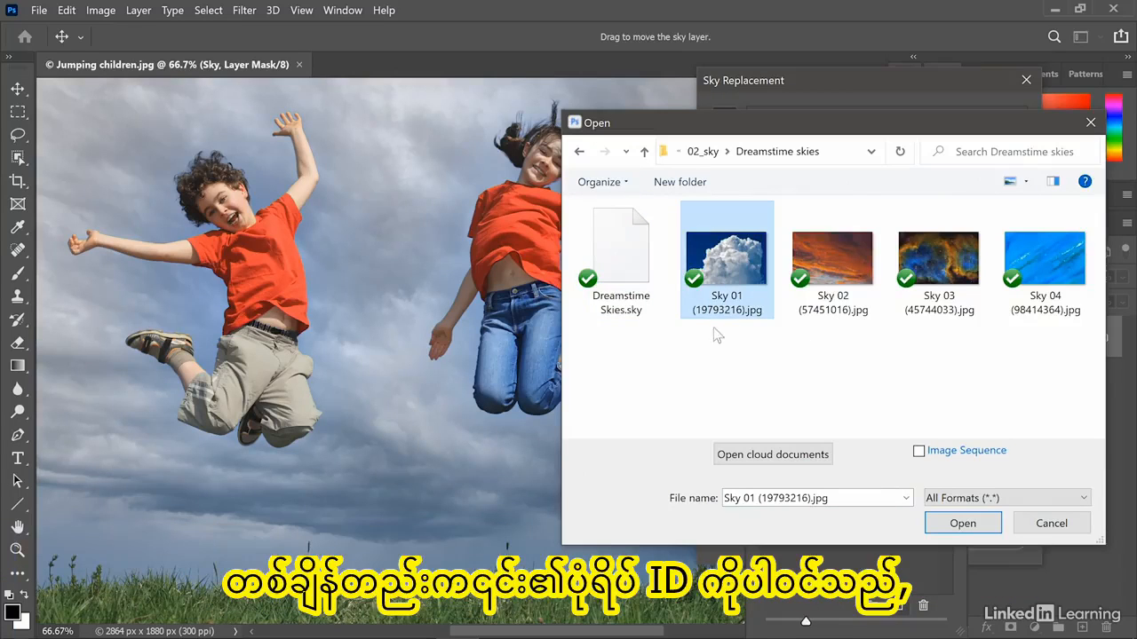
{"action": "left_click", "coordinate": [952, 525]}
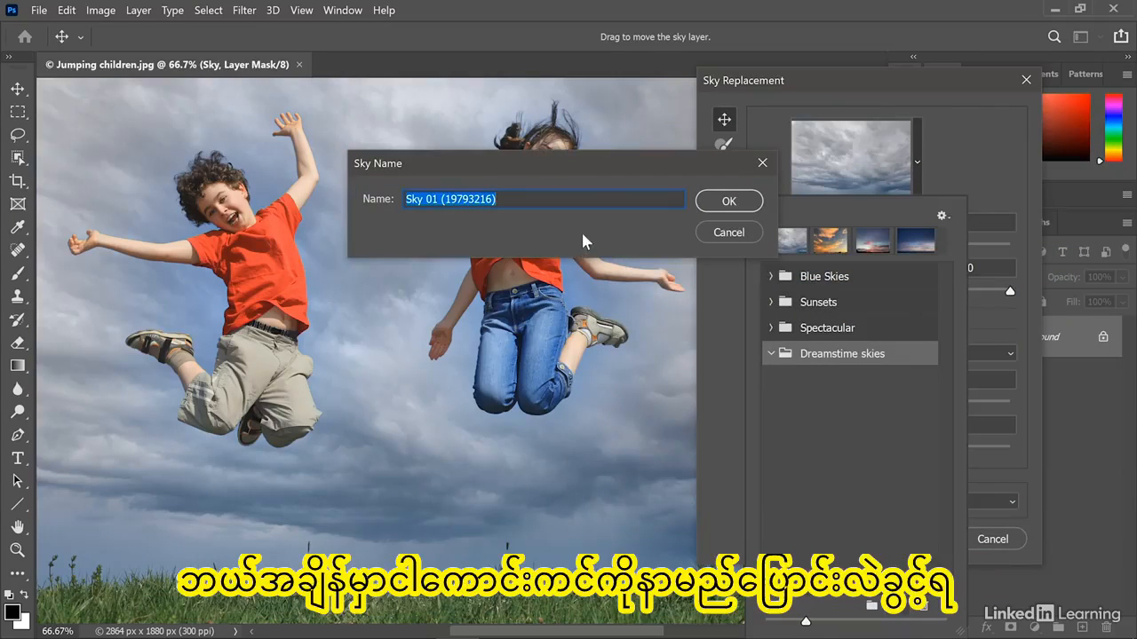
{"action": "left_click", "coordinate": [708, 204]}
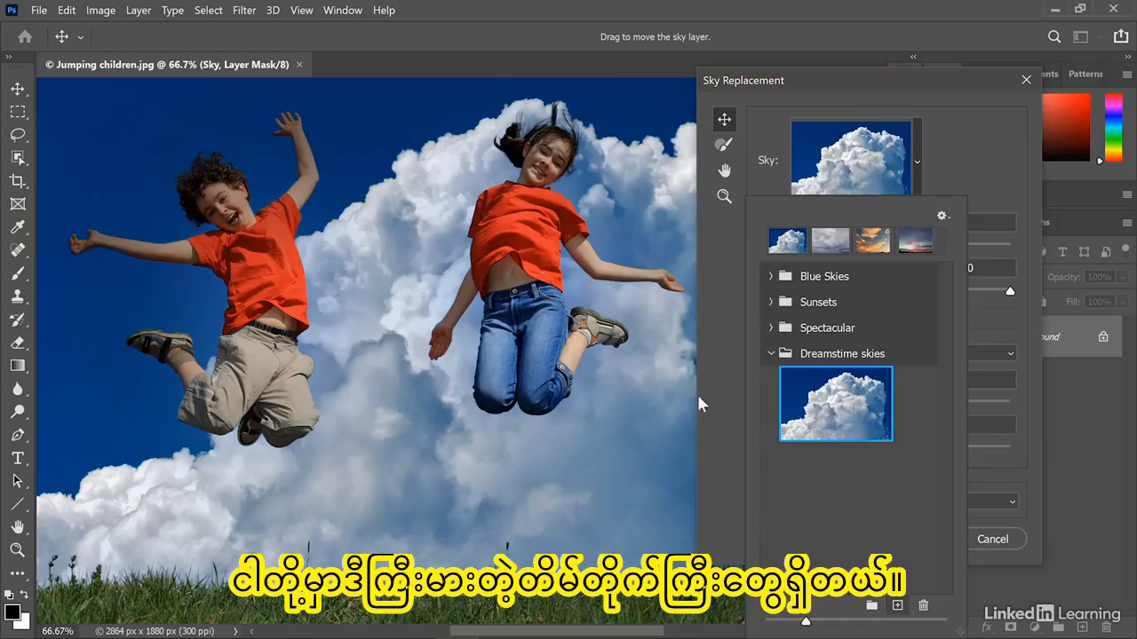
{"action": "left_click", "coordinate": [719, 404]}
{"action": "left_click_drag", "start_coordinate": [790, 84], "coordinate": [941, 94]}
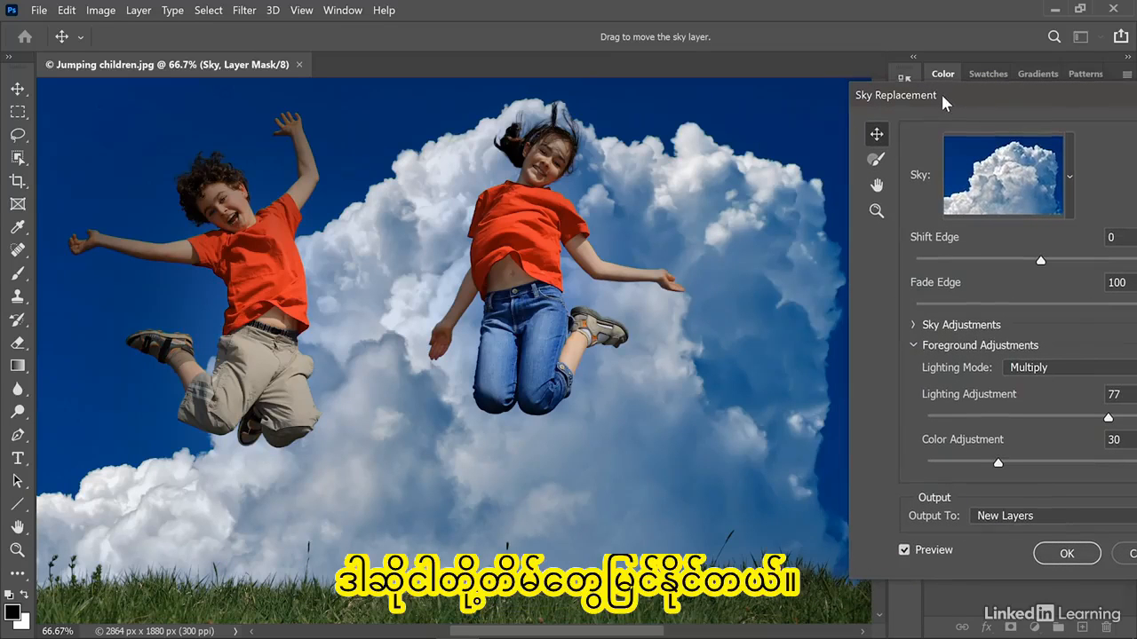
{"action": "left_click", "coordinate": [1008, 191]}
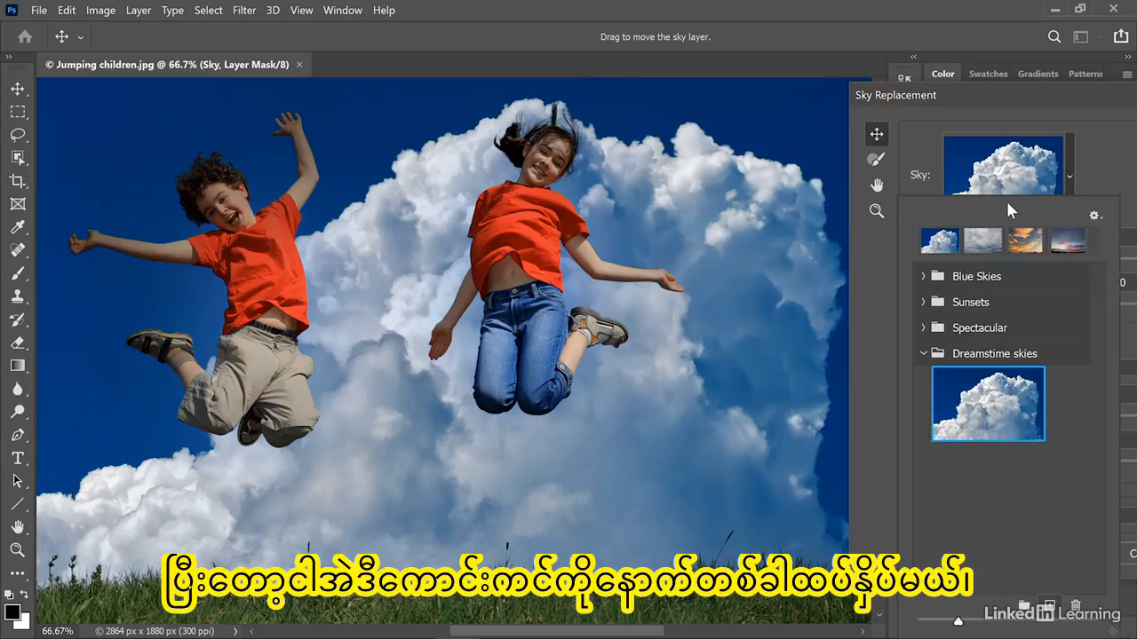
{"action": "left_click", "coordinate": [1049, 606]}
{"action": "left_click", "coordinate": [860, 295]}
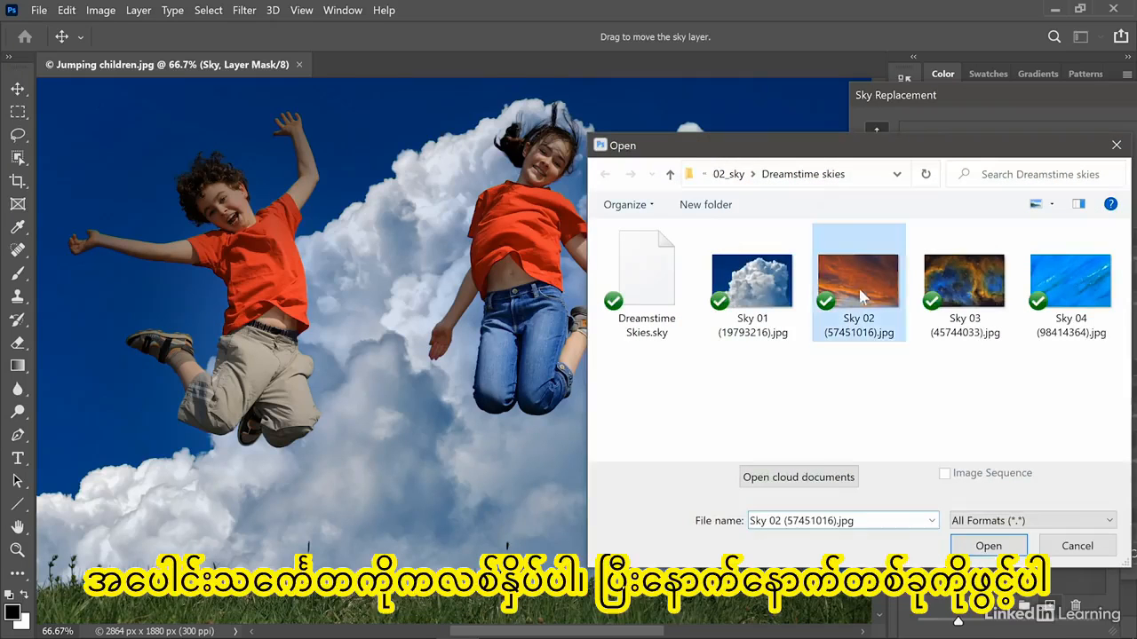
{"action": "left_click", "coordinate": [986, 546]}
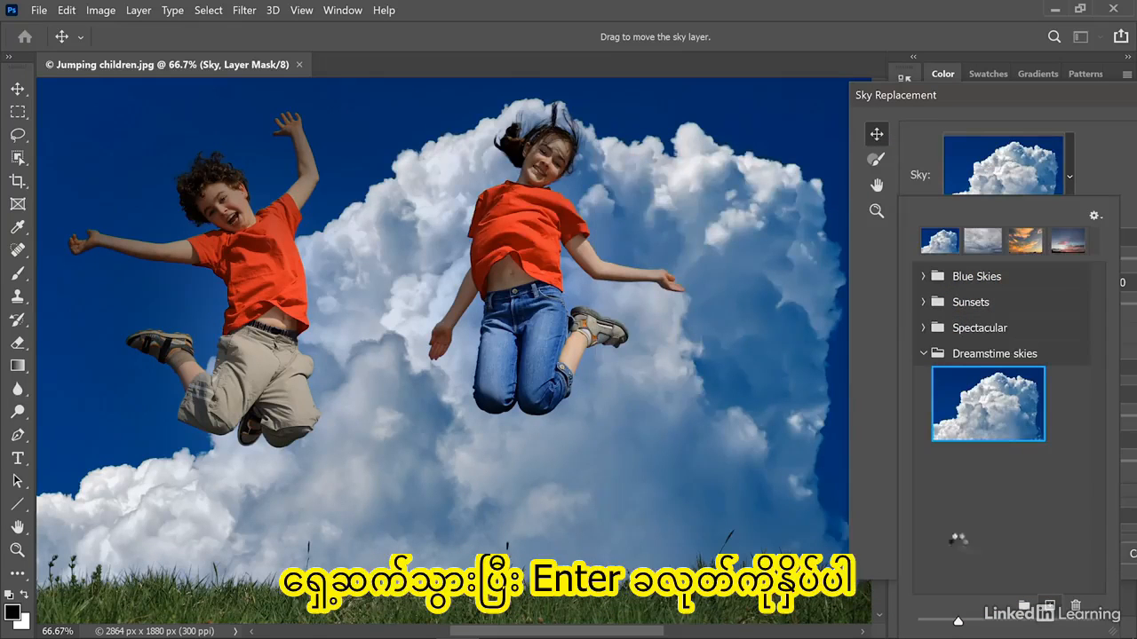
{"action": "key", "text": "Return"}
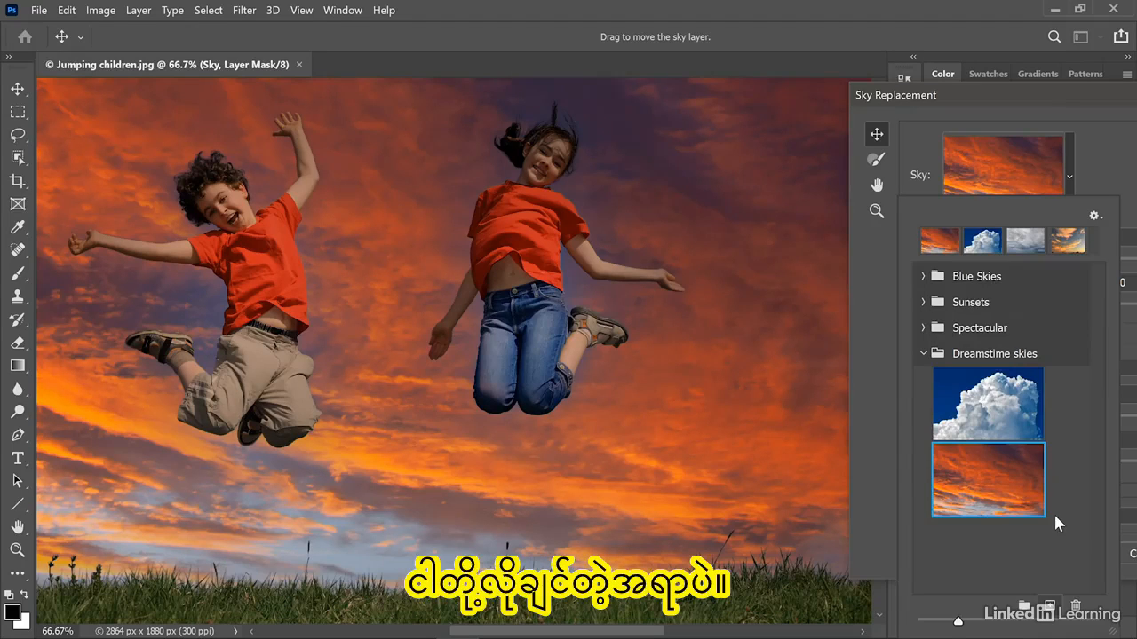
{"action": "left_click", "coordinate": [1049, 611]}
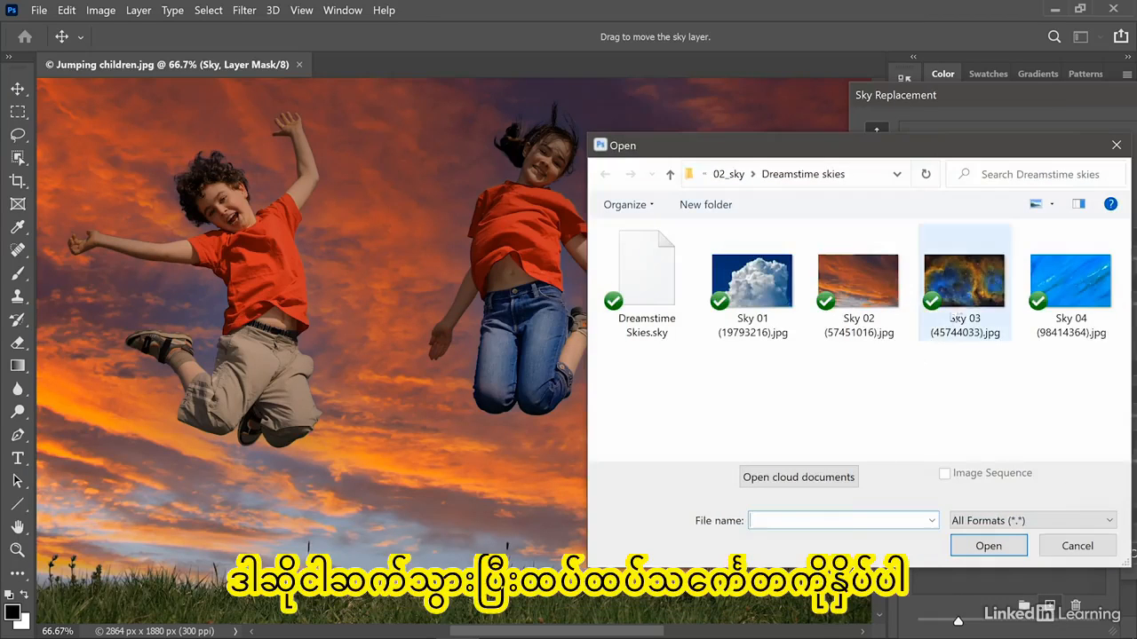
{"action": "left_click", "coordinate": [961, 299]}
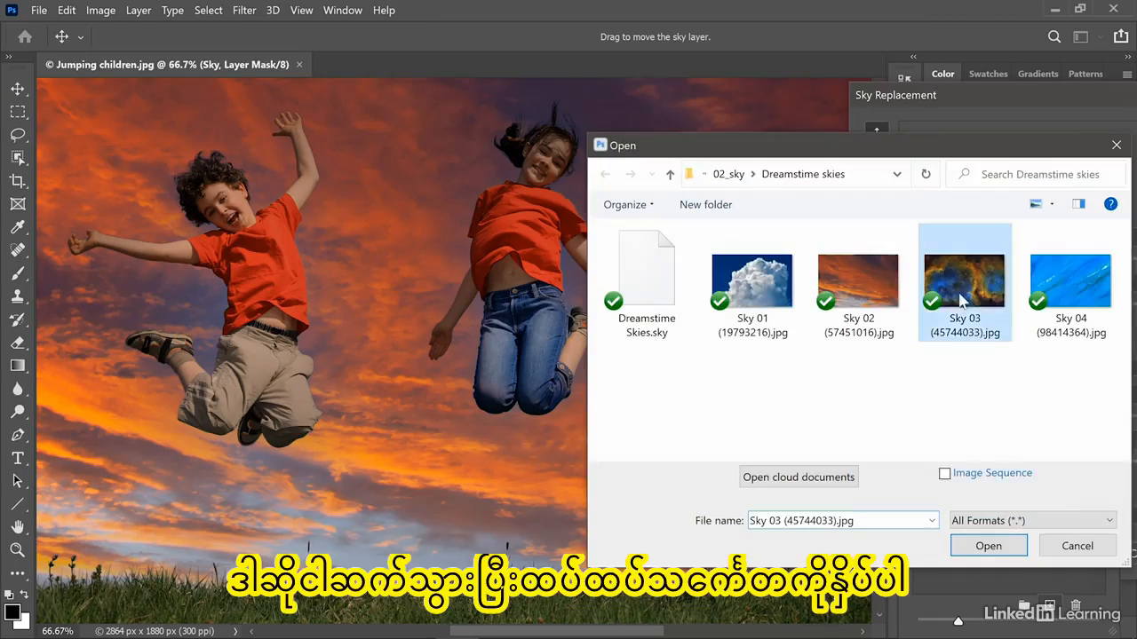
{"action": "left_click", "coordinate": [966, 546]}
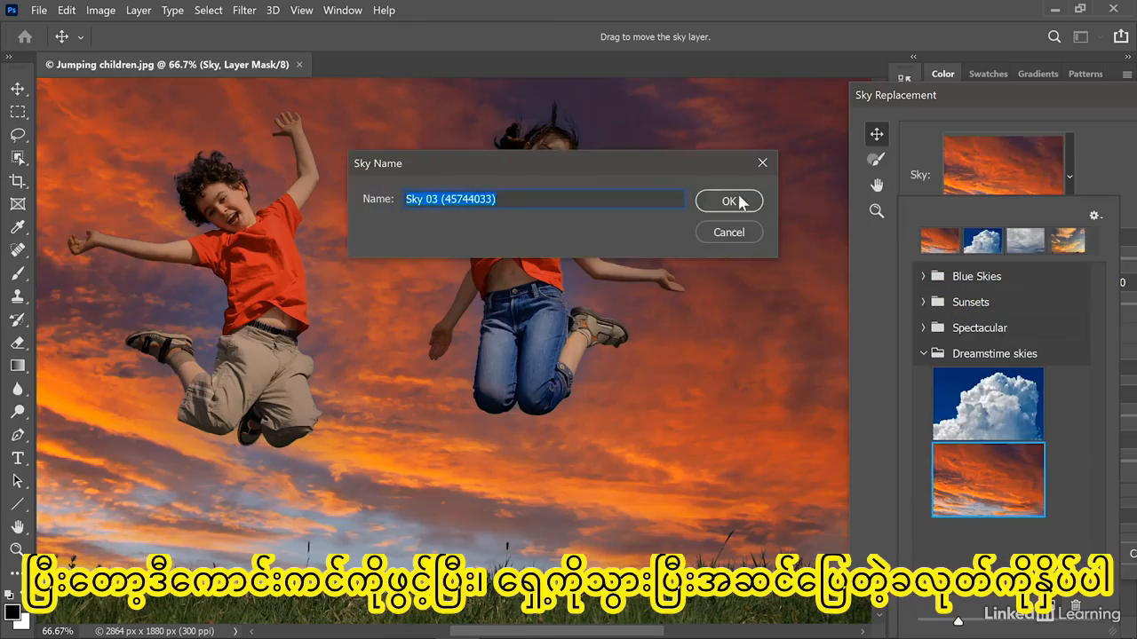
{"action": "left_click", "coordinate": [733, 202]}
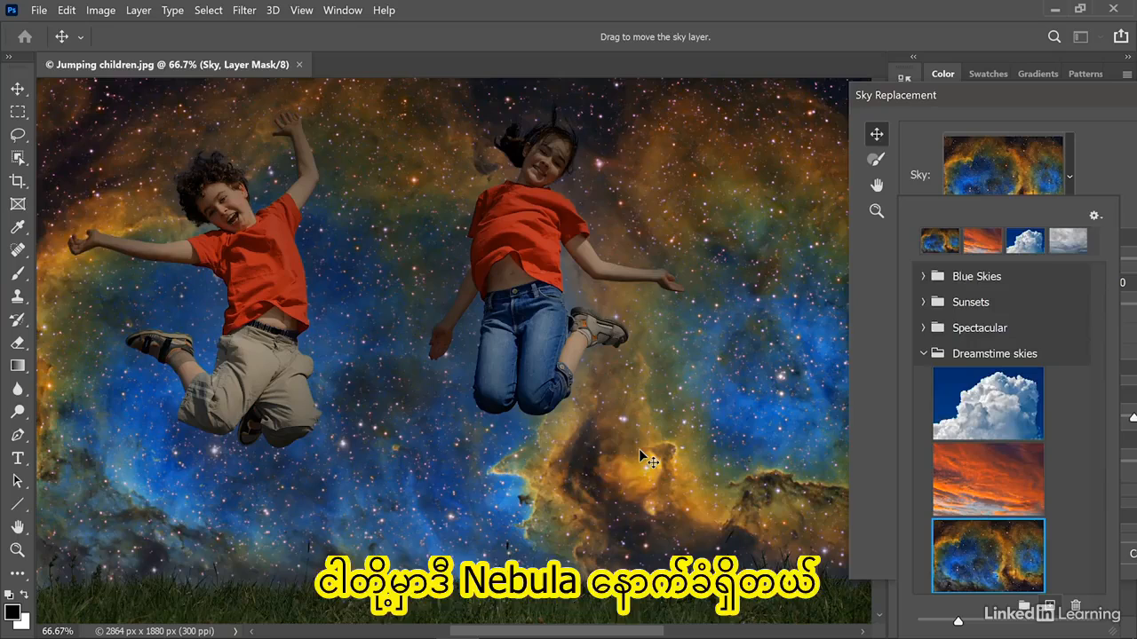
- Shift the nebula sky slightly up and left behind the children and set its scale to 117
{"action": "left_click_drag", "start_coordinate": [558, 440], "coordinate": [537, 415]}
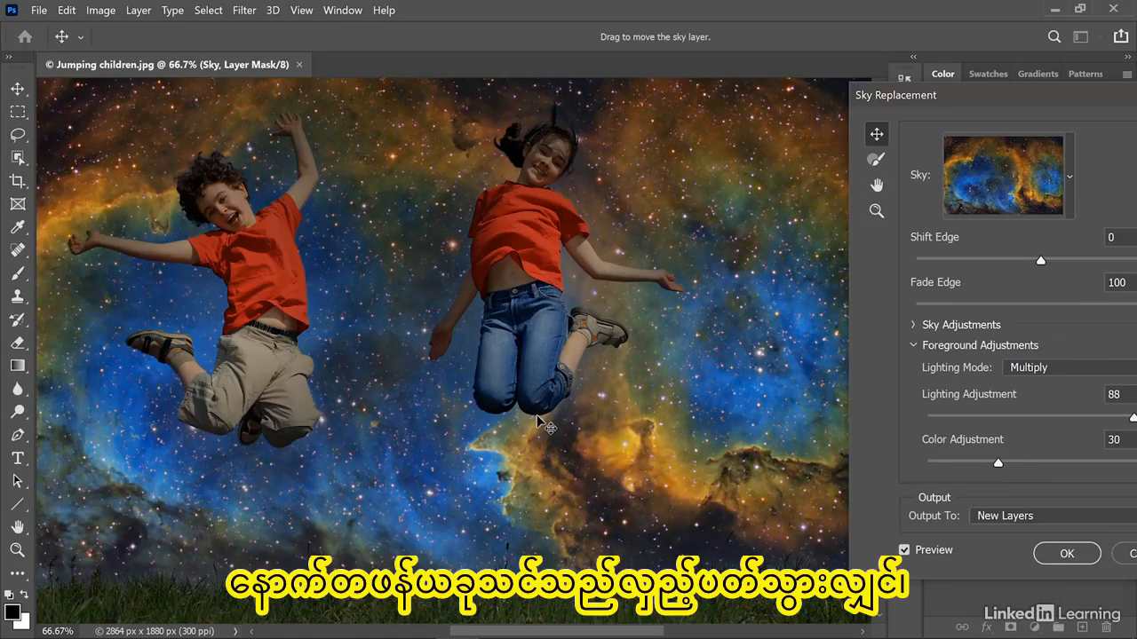
{"action": "left_click", "coordinate": [912, 324]}
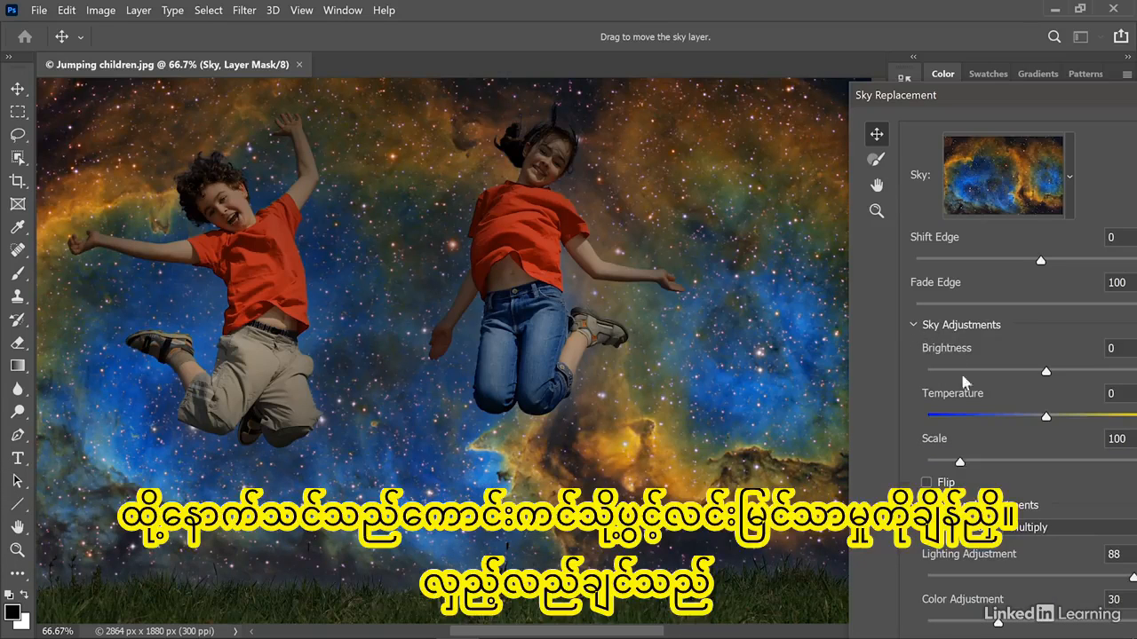
{"action": "left_click_drag", "start_coordinate": [960, 463], "coordinate": [973, 463]}
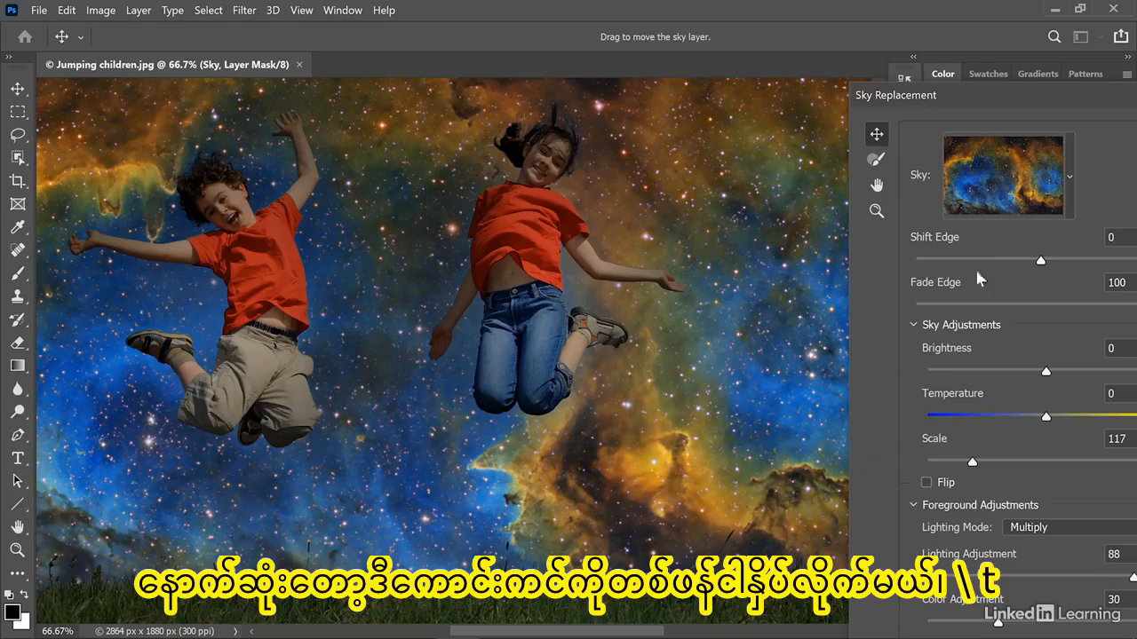
{"action": "left_click", "coordinate": [1035, 197]}
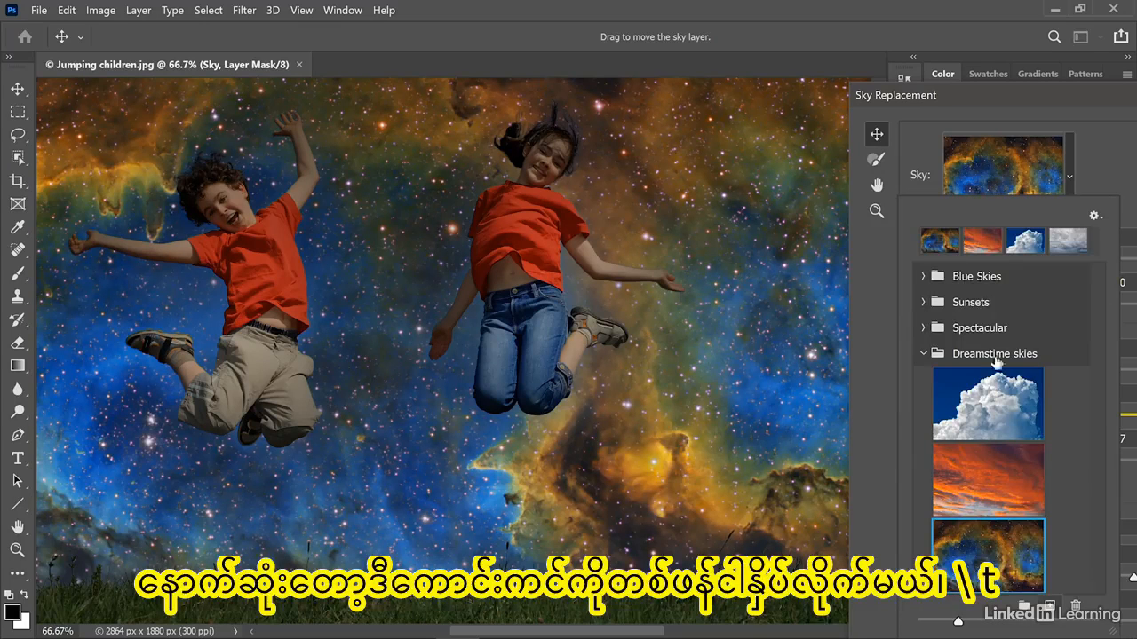
{"action": "left_click", "coordinate": [1051, 609]}
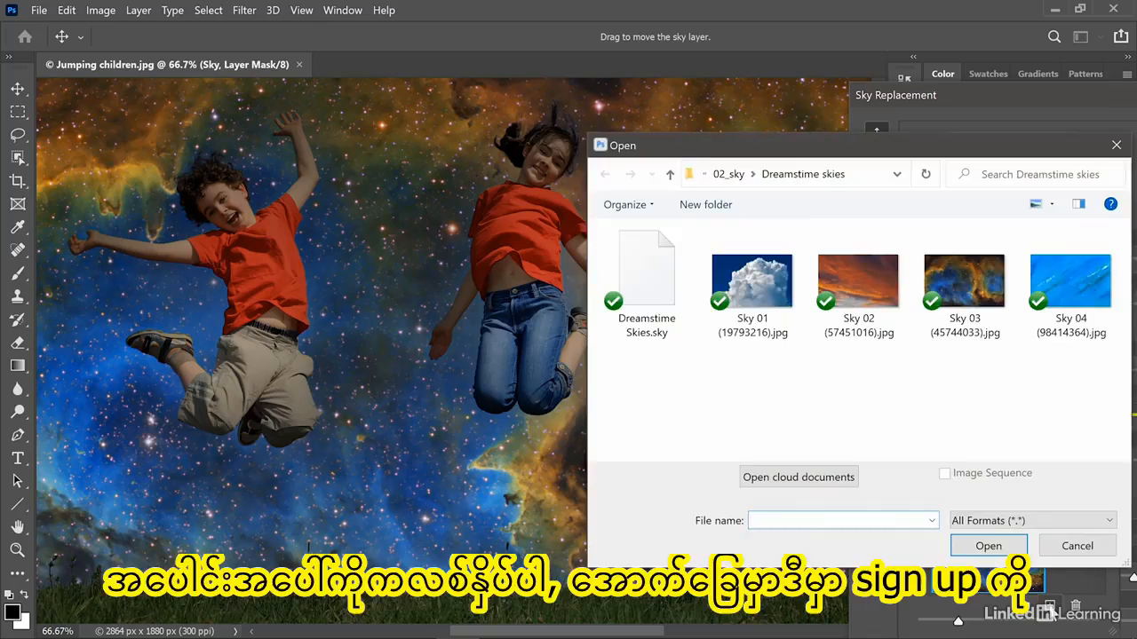
{"action": "left_click", "coordinate": [1061, 287]}
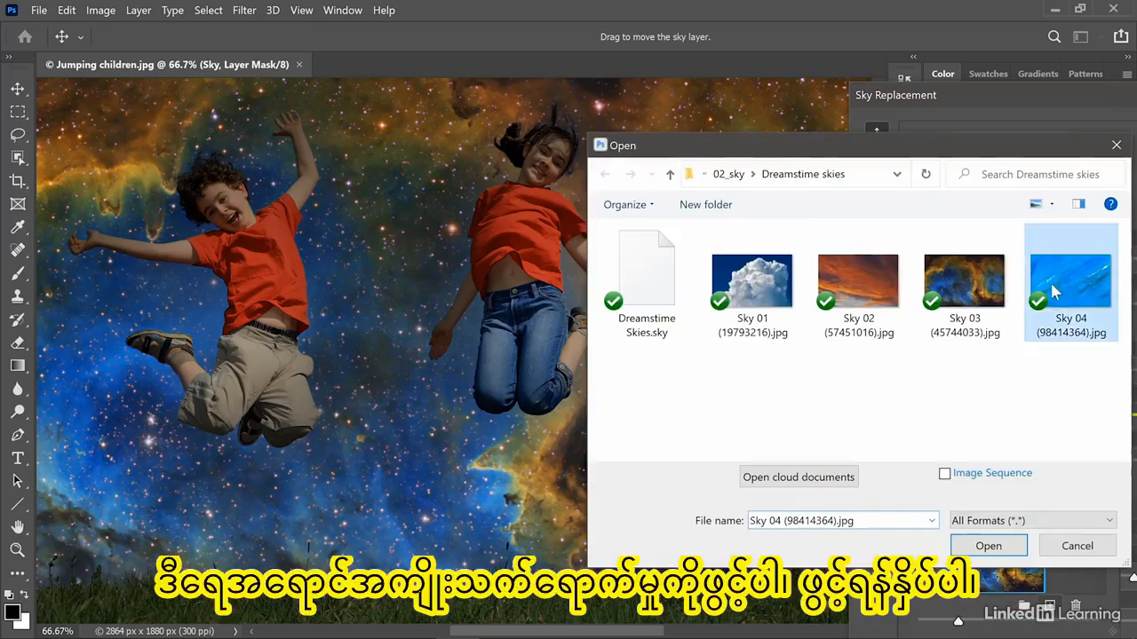
{"action": "left_click", "coordinate": [988, 546]}
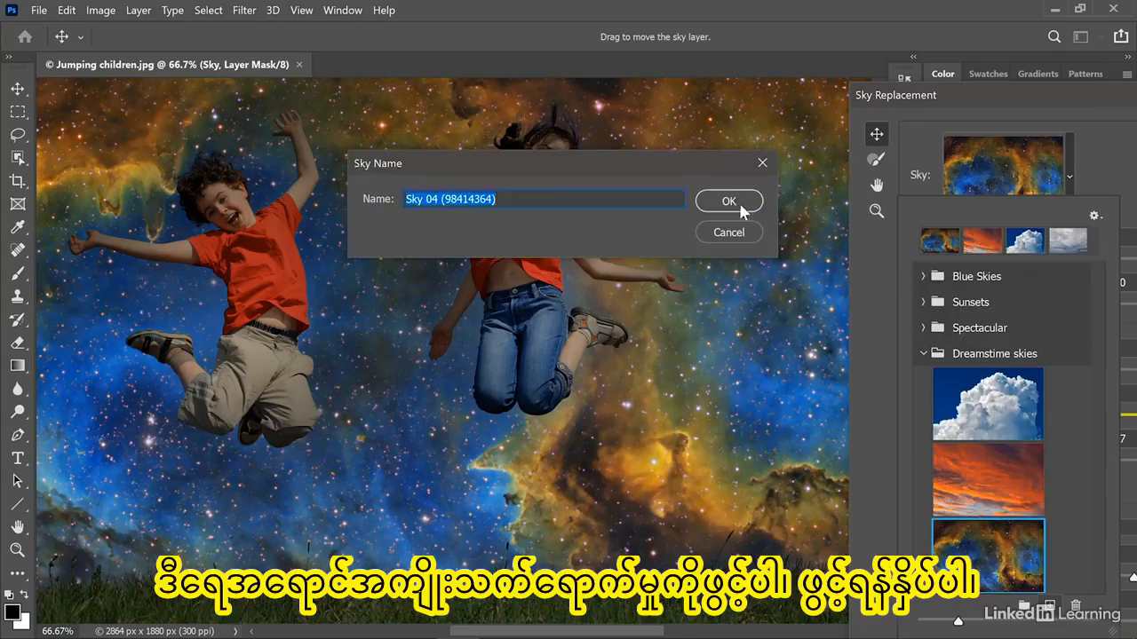
{"action": "left_click", "coordinate": [739, 202]}
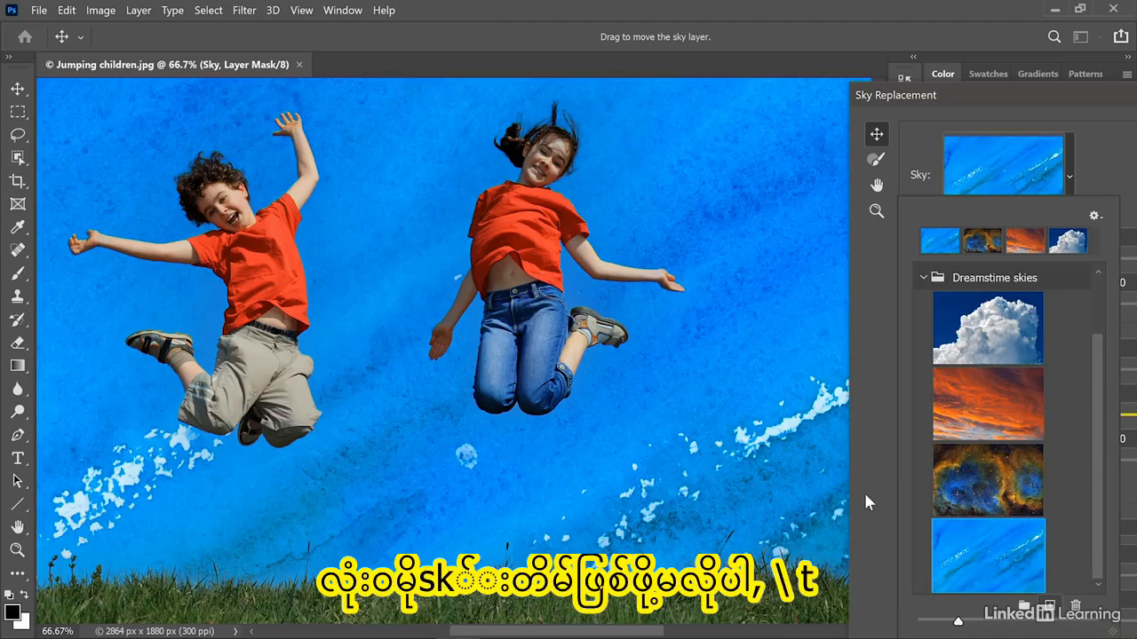
{"action": "left_click", "coordinate": [959, 495]}
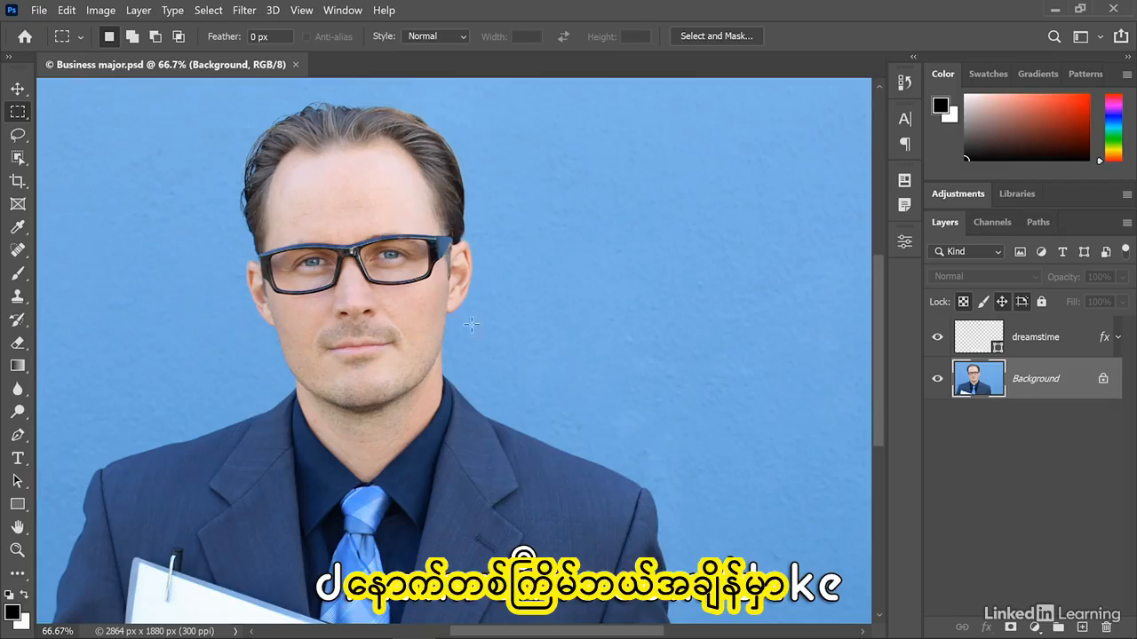
- Replace the blue wall behind the businessman with the third Blue Skies preset using Sky Replacement, output to new layers
{"action": "left_click", "coordinate": [68, 10]}
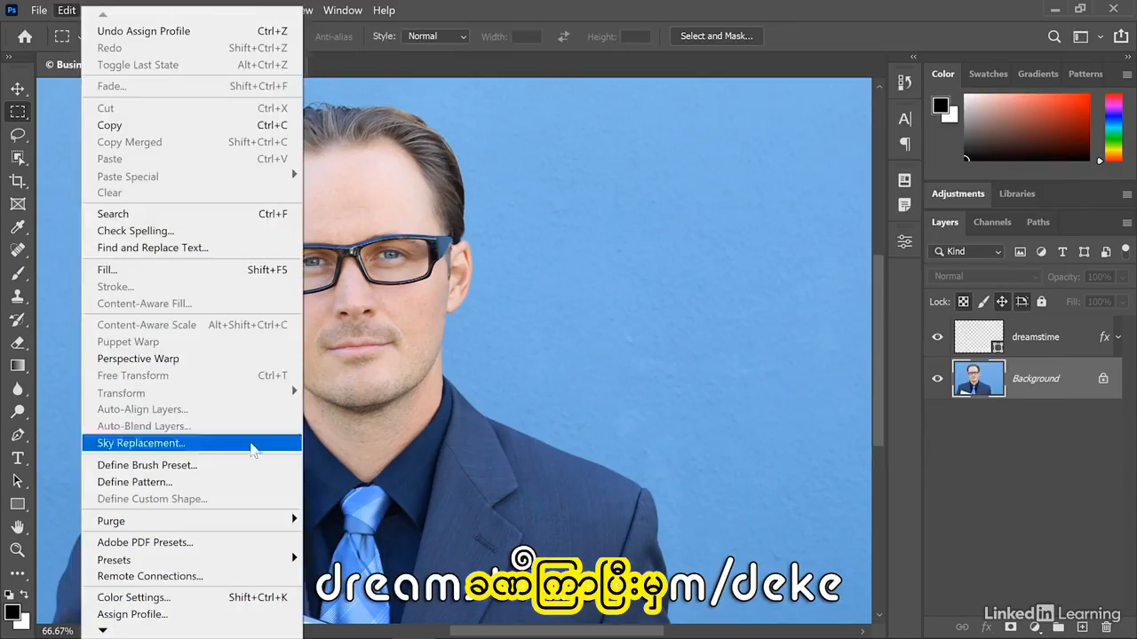
{"action": "left_click", "coordinate": [240, 443]}
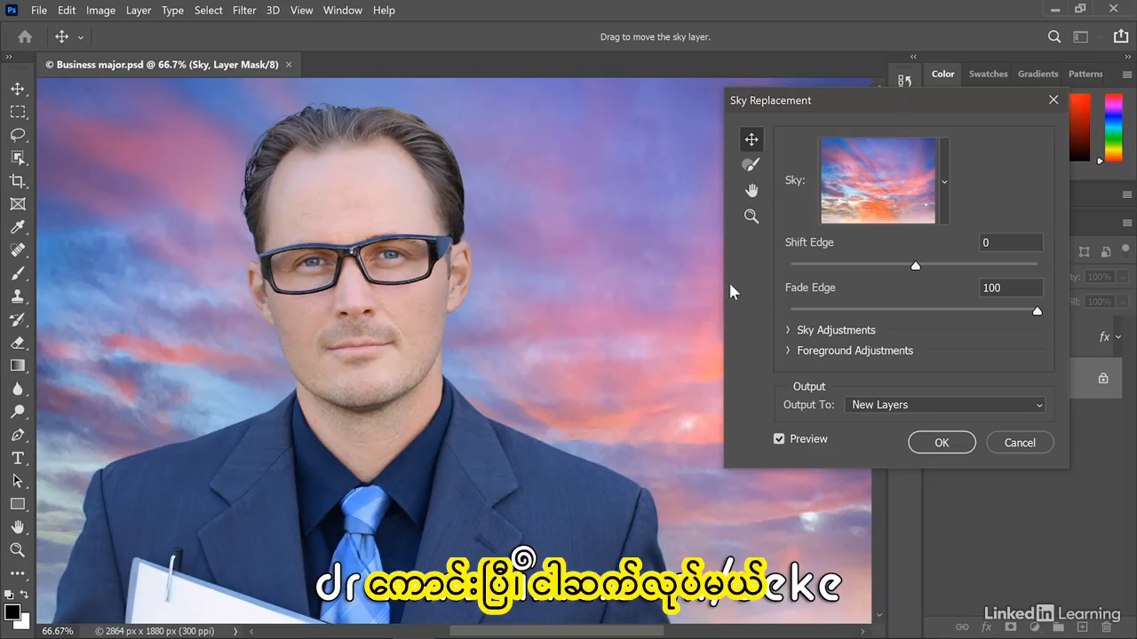
{"action": "left_click", "coordinate": [945, 207]}
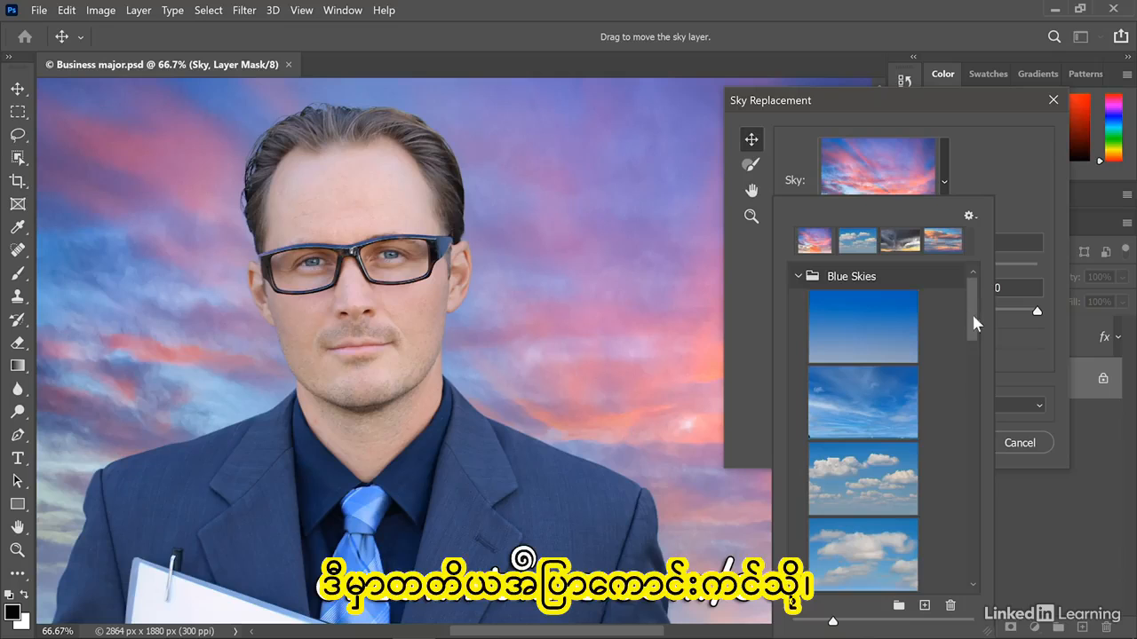
{"action": "left_click", "coordinate": [866, 460]}
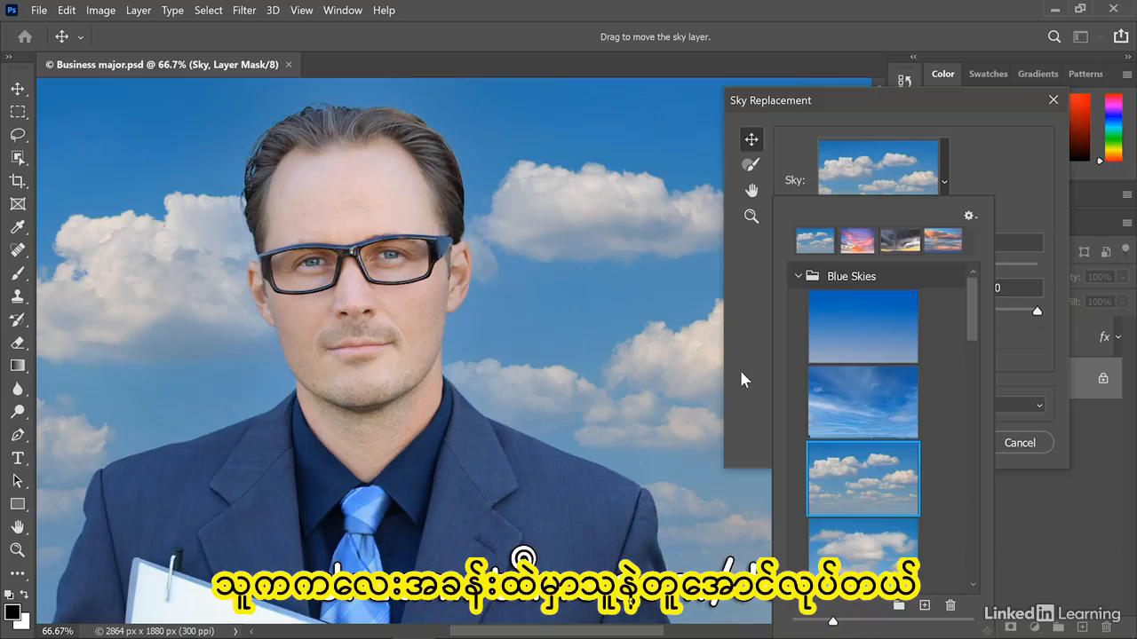
{"action": "left_click", "coordinate": [741, 374]}
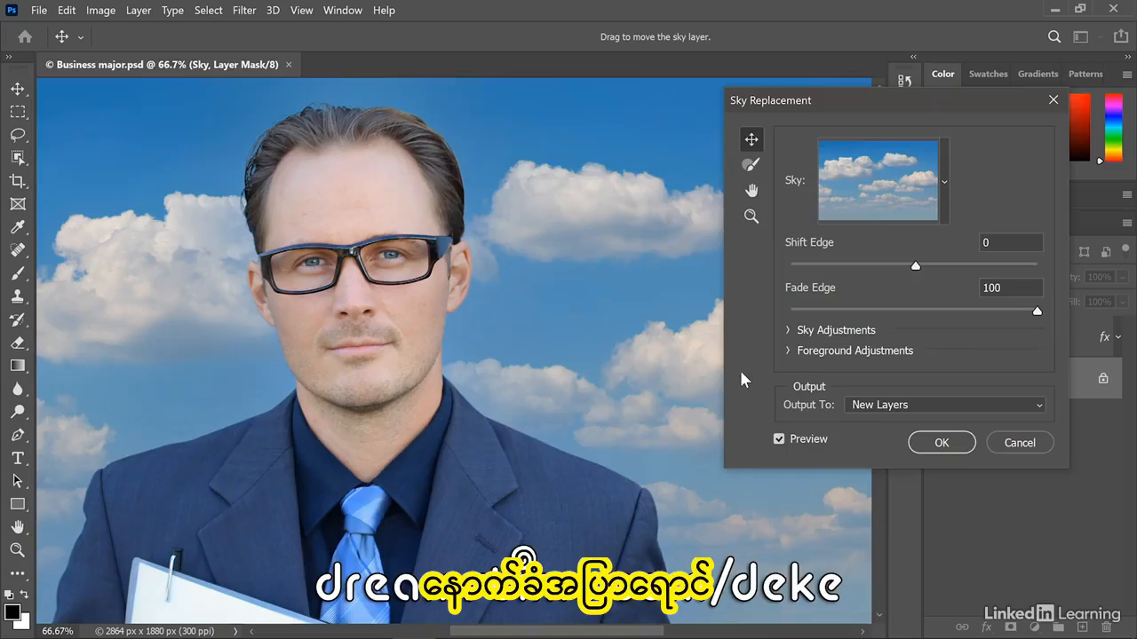
{"action": "left_click", "coordinate": [933, 443]}
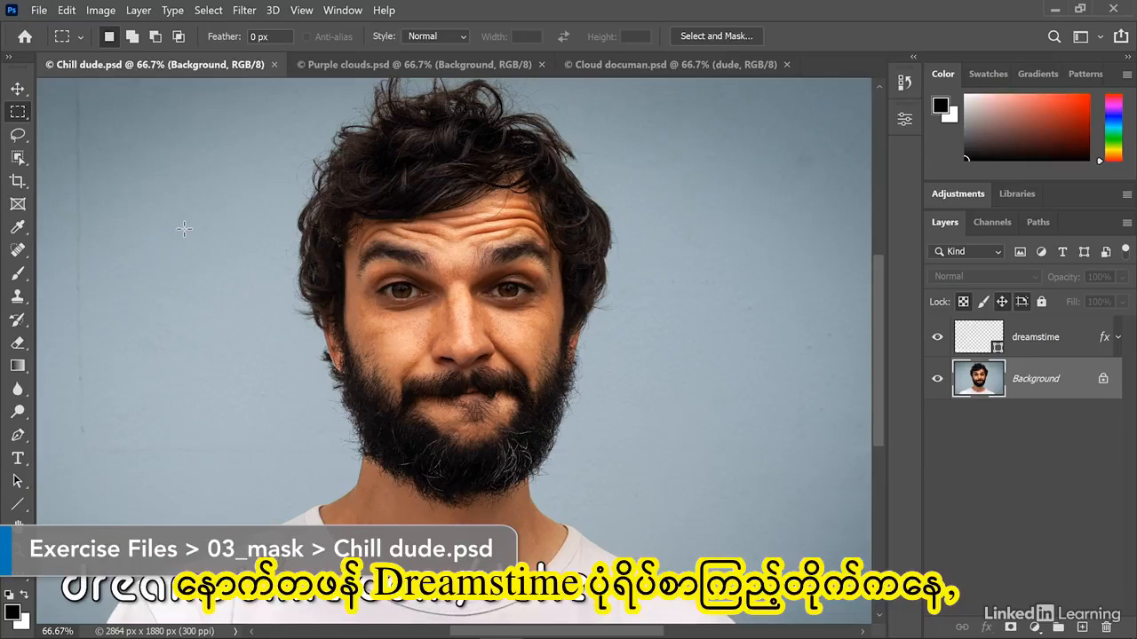
- Review the Purple clouds.psd background and the finished Cloud documan.psd composition, ending back on Chill dude.psd
{"action": "key", "text": "ctrl+grave"}
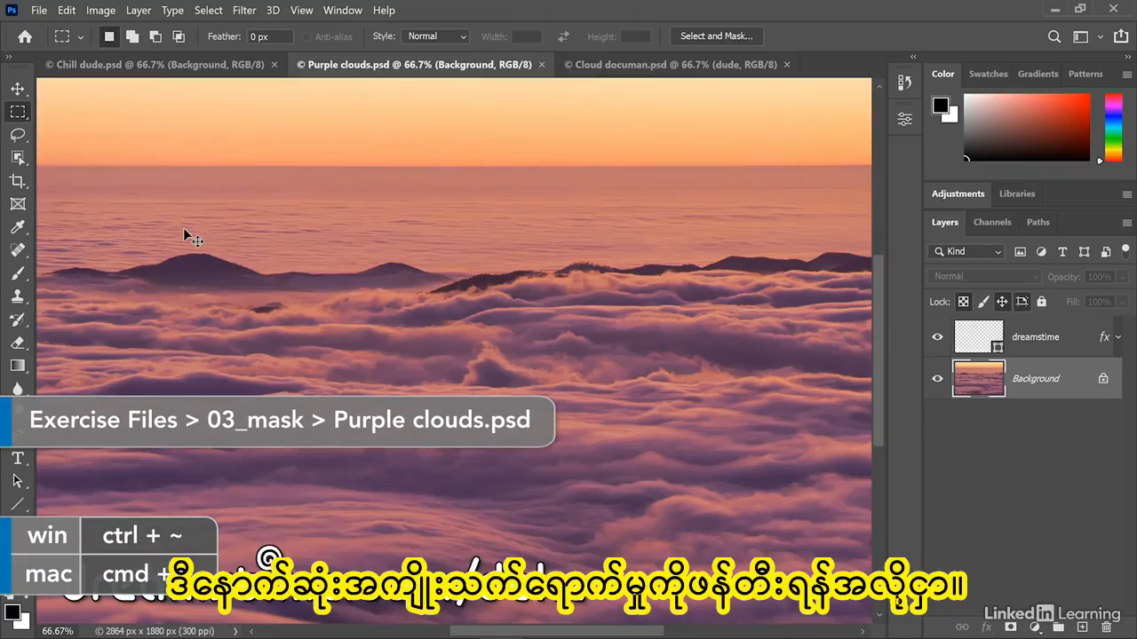
{"action": "key", "text": "ctrl+grave"}
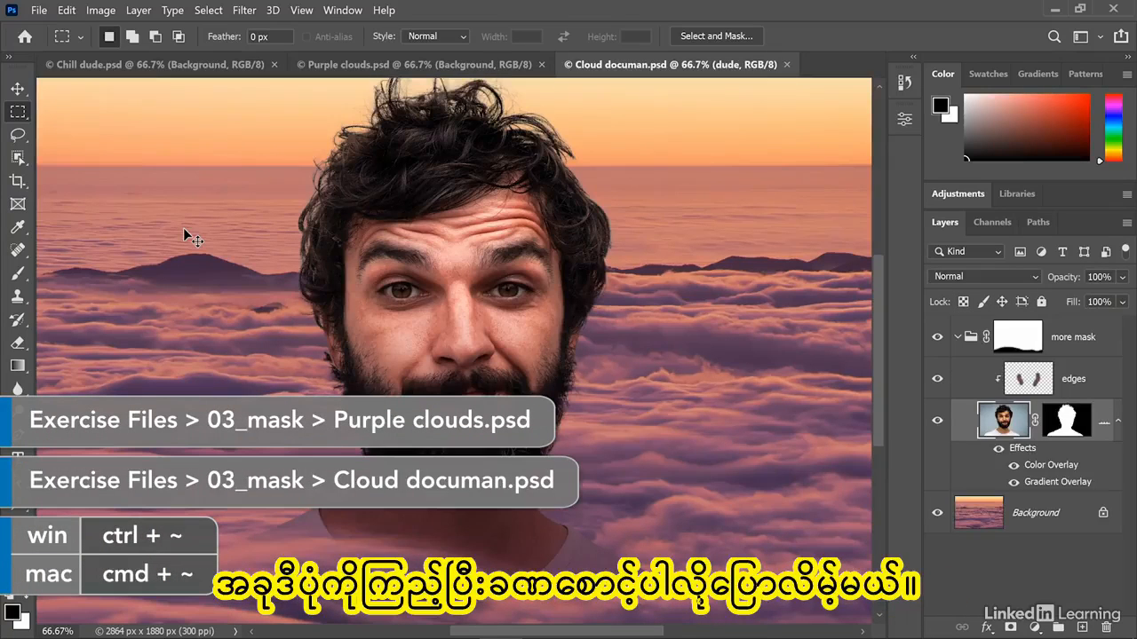
{"action": "key", "text": "ctrl+grave"}
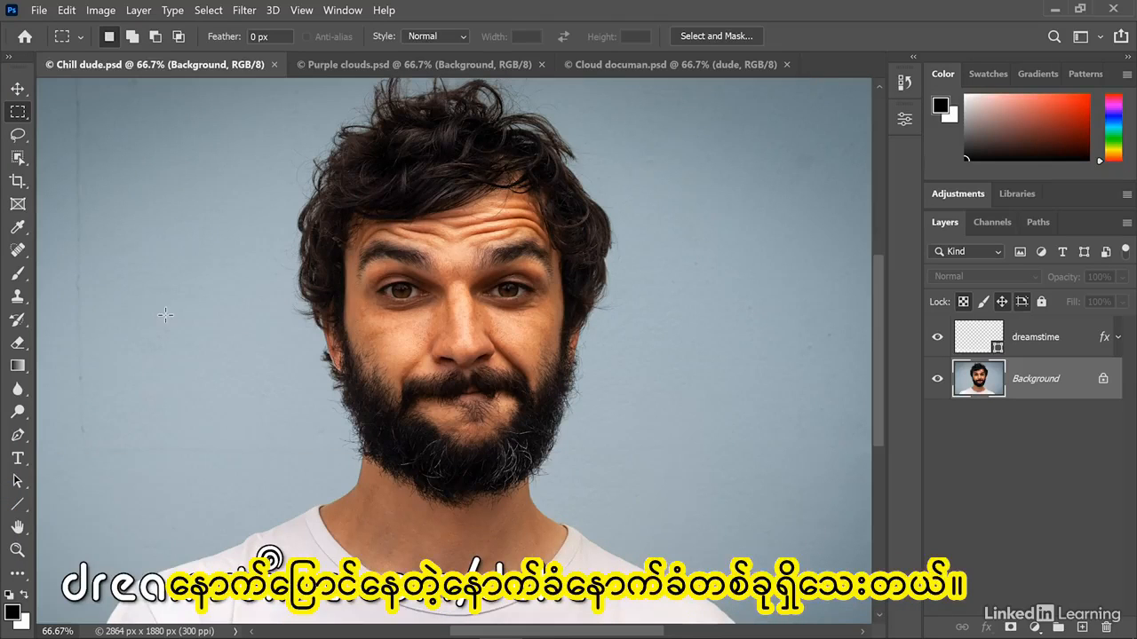
{"action": "left_click", "coordinate": [70, 10]}
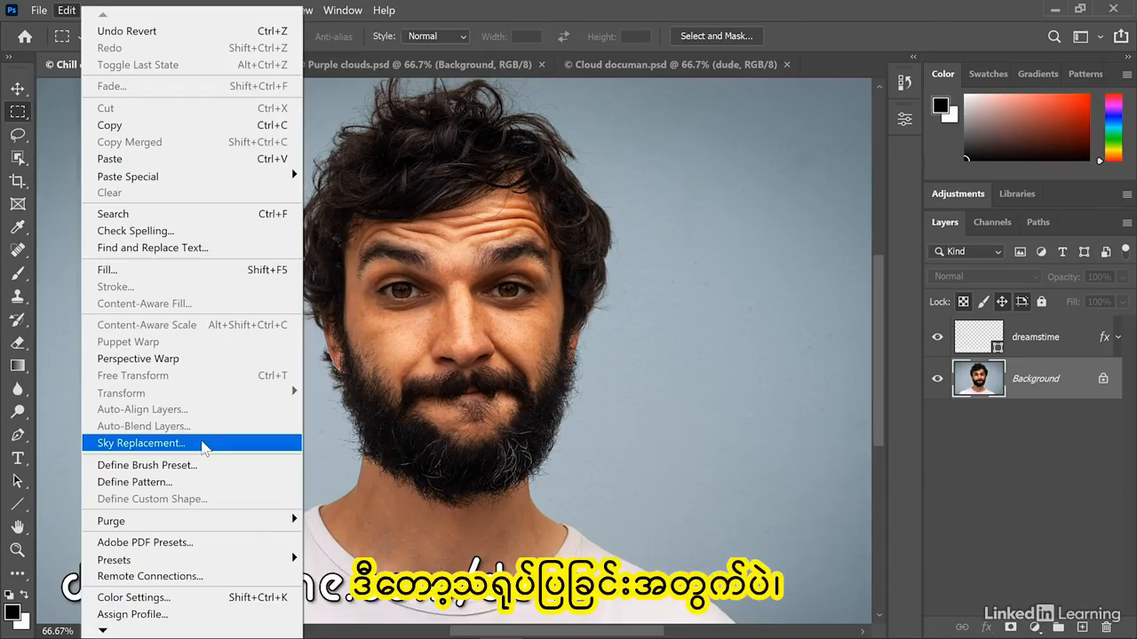
{"action": "left_click", "coordinate": [203, 447]}
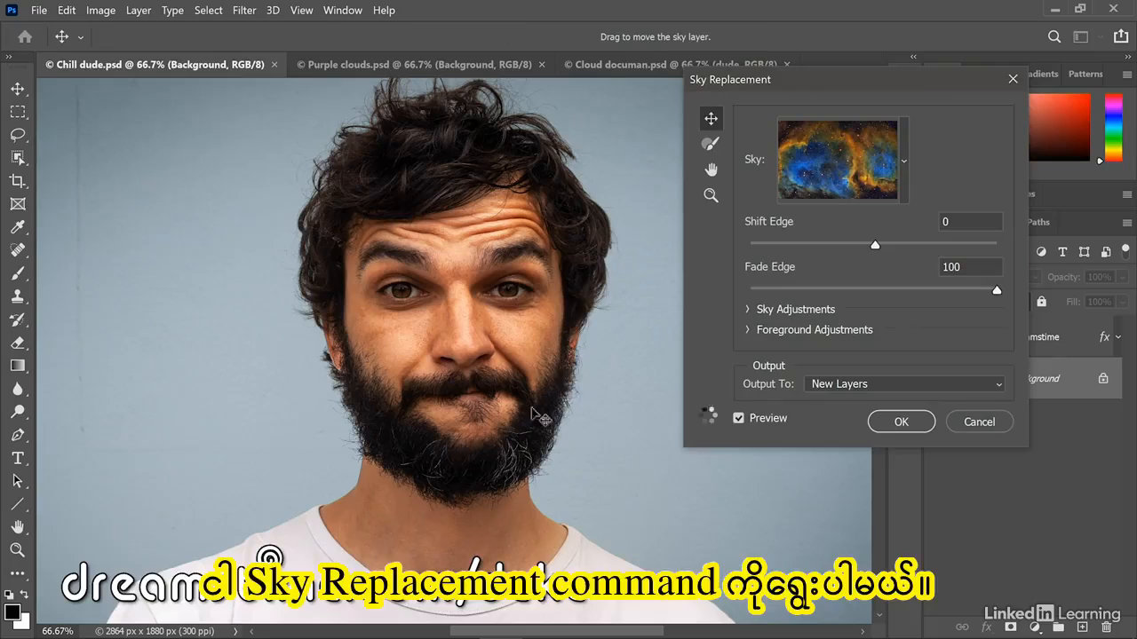
{"action": "left_click", "coordinate": [892, 164]}
{"action": "left_click_drag", "start_coordinate": [931, 297], "coordinate": [932, 581]}
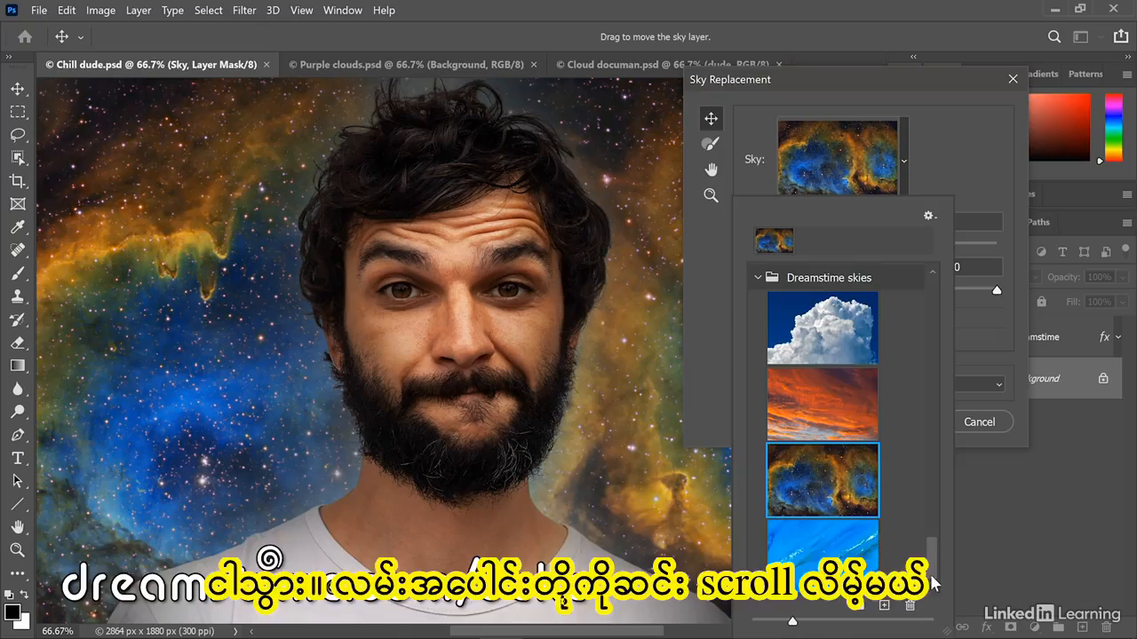
{"action": "left_click", "coordinate": [805, 282]}
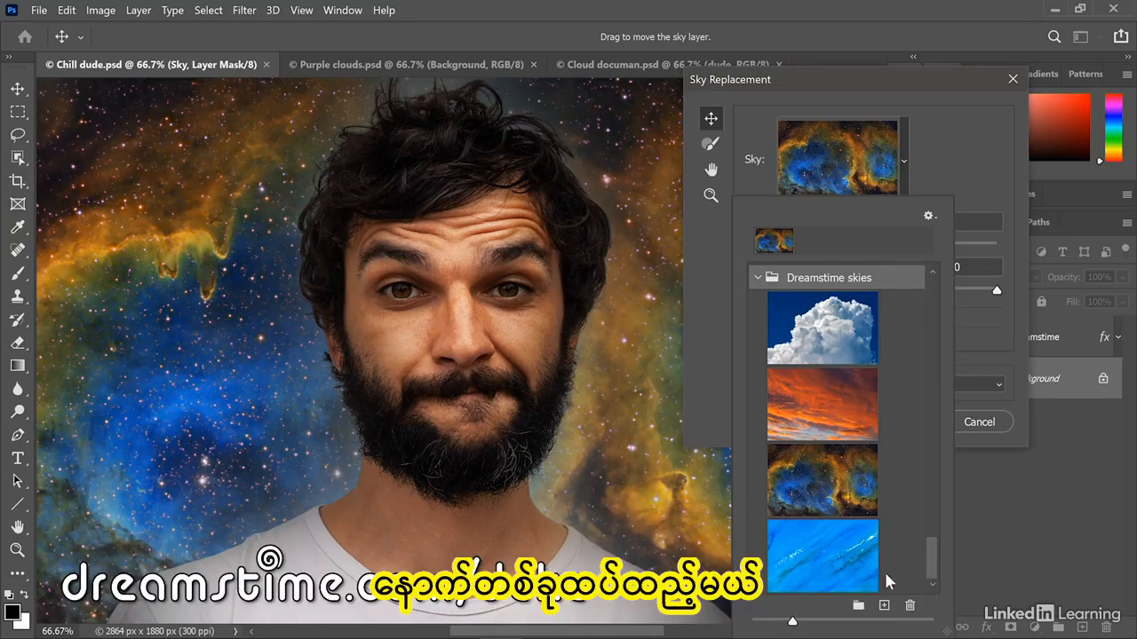
{"action": "left_click", "coordinate": [884, 605]}
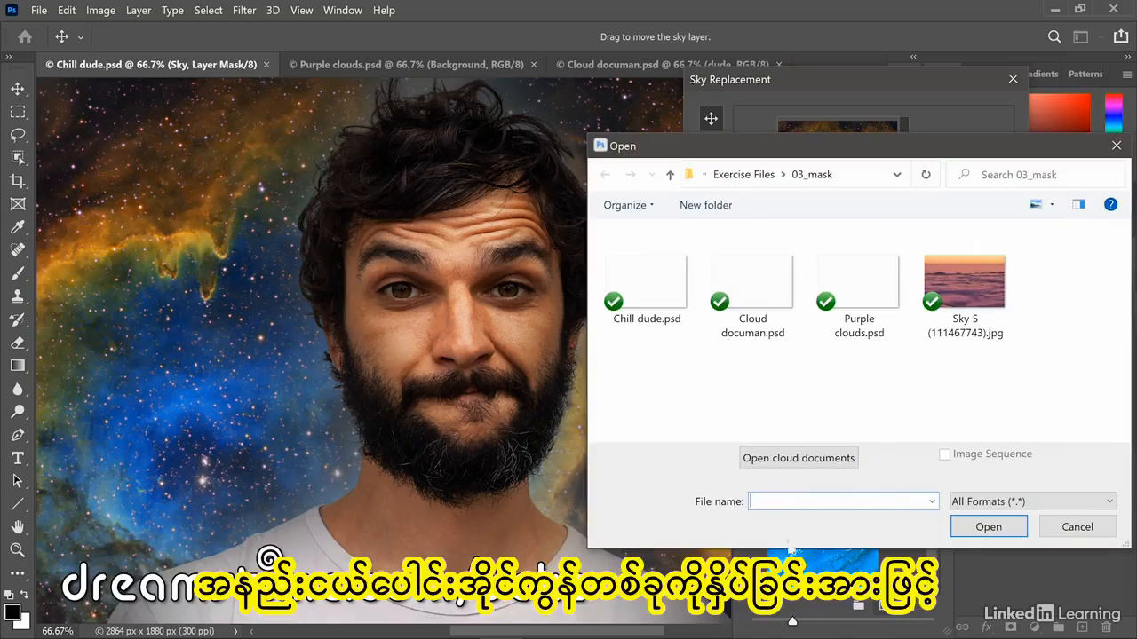
{"action": "left_click", "coordinate": [978, 295]}
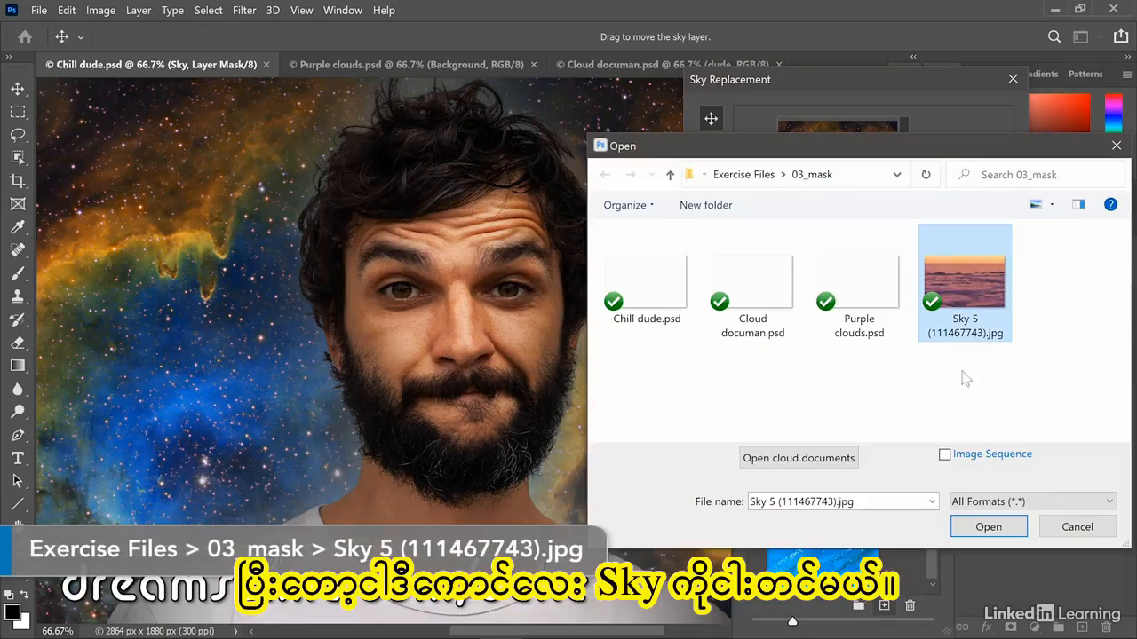
{"action": "left_click", "coordinate": [989, 528]}
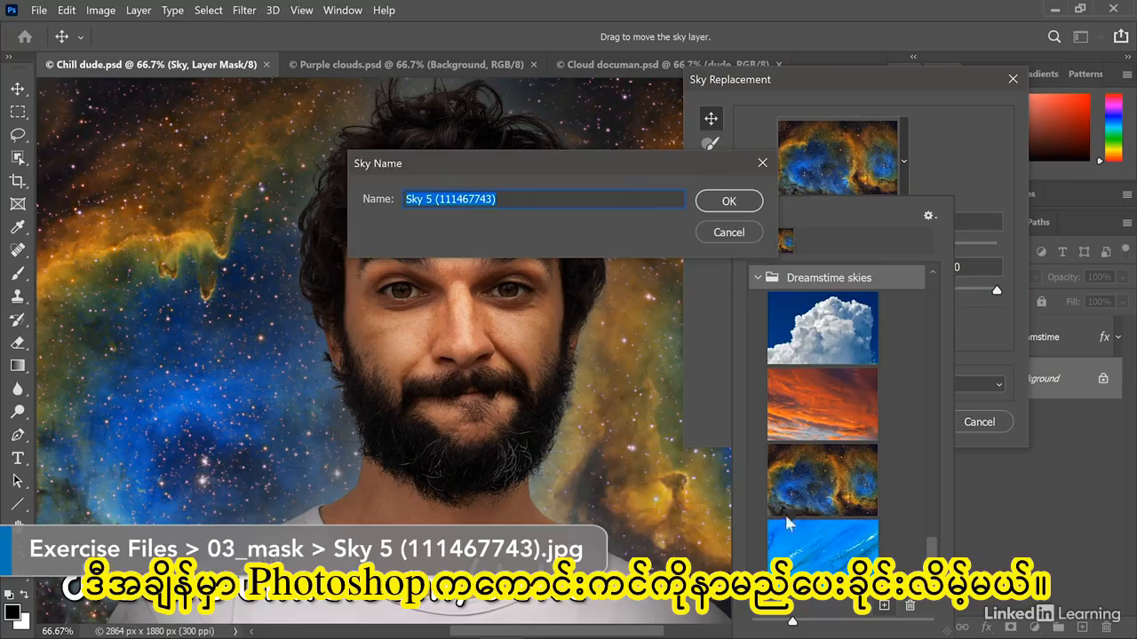
{"action": "left_click", "coordinate": [720, 200]}
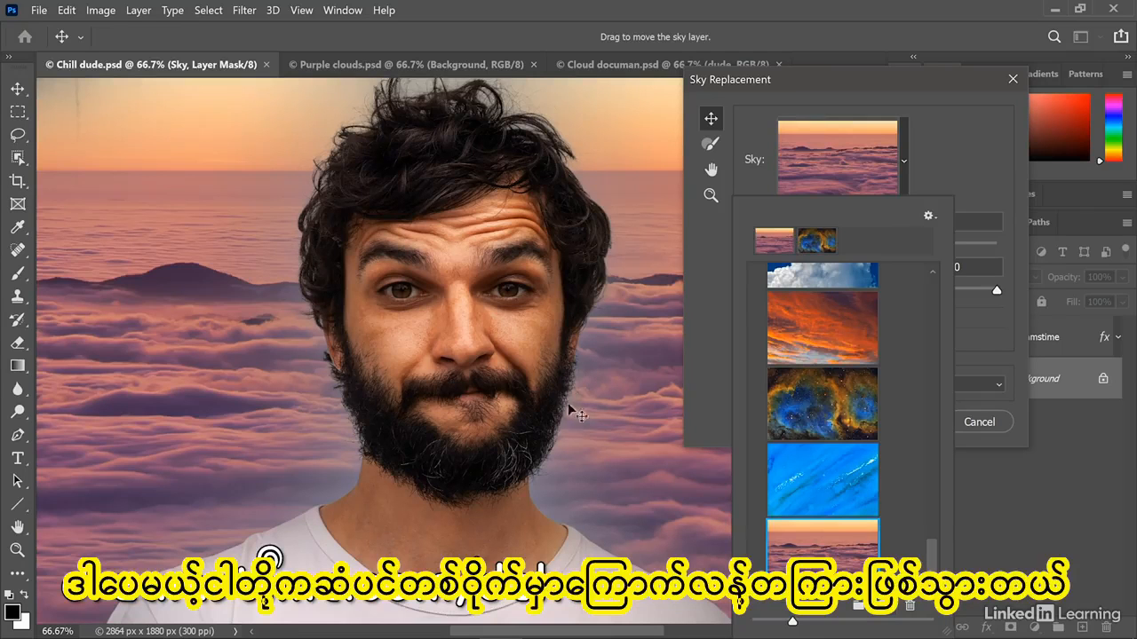
{"action": "key", "text": "ctrl+plus"}
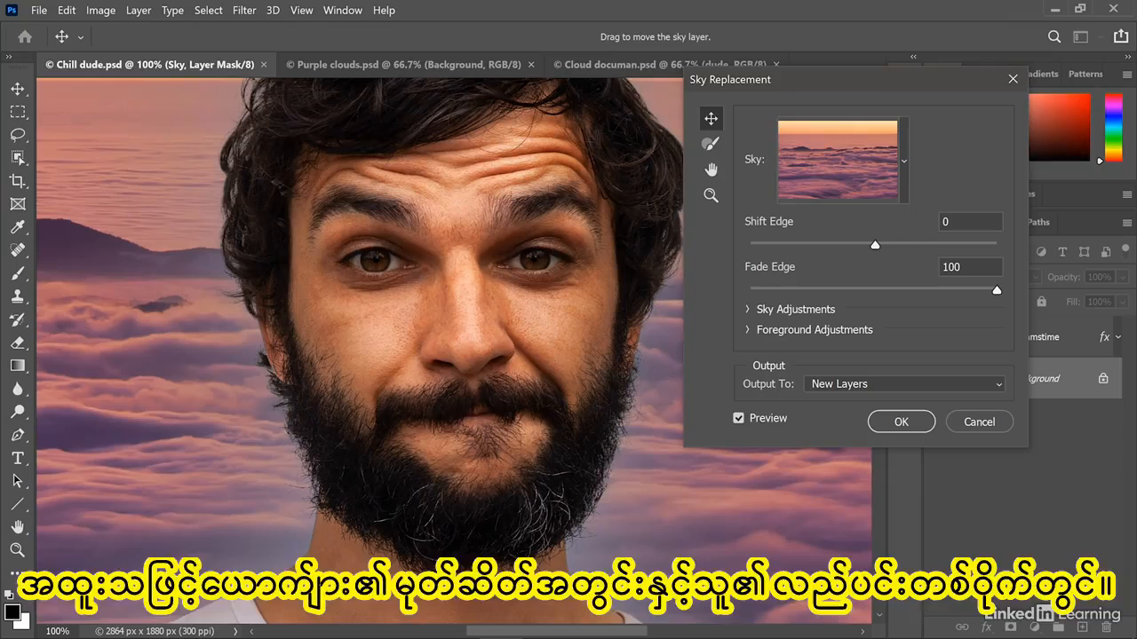
{"action": "left_click", "coordinate": [878, 423]}
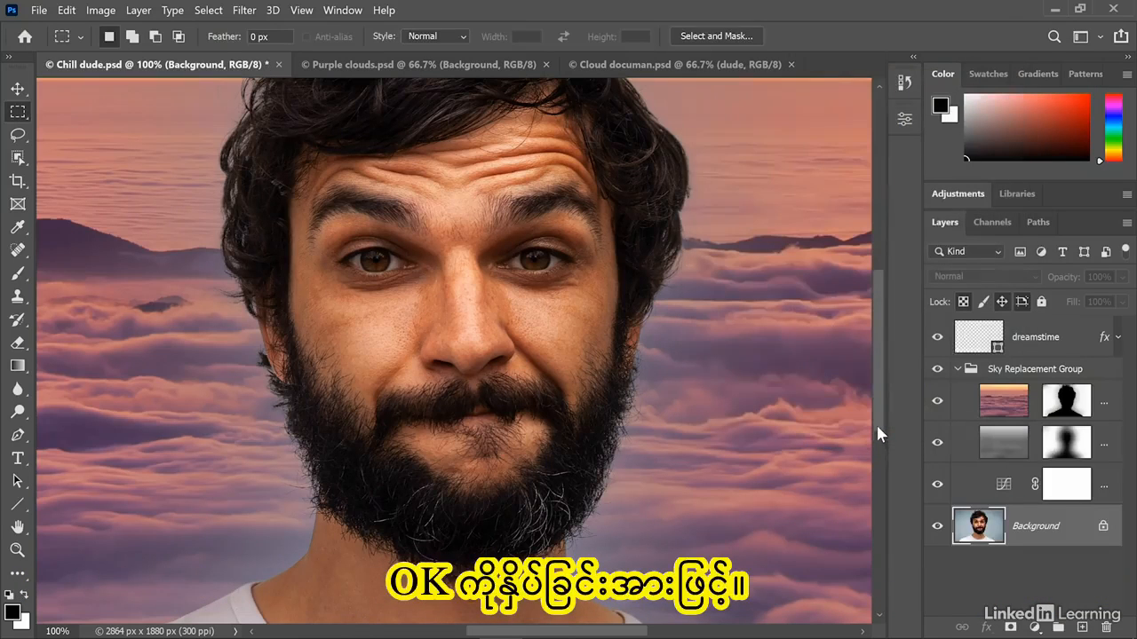
- Try refining the Sky layer's mask in Select and Mask with the On Layers view
{"action": "left_click", "coordinate": [1064, 409]}
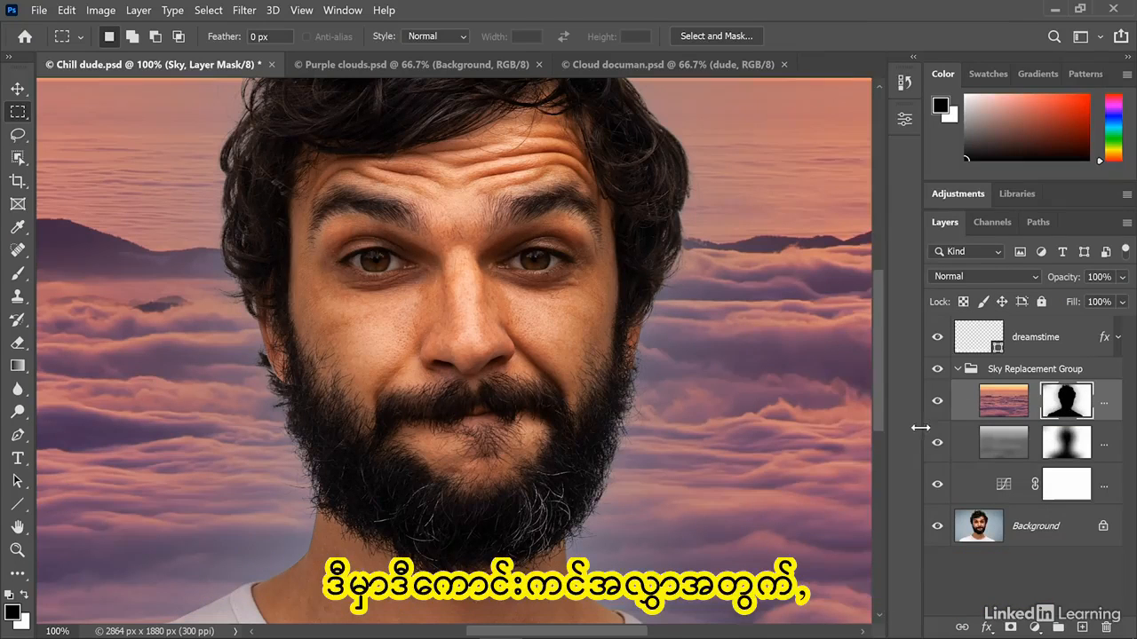
{"action": "left_click_drag", "start_coordinate": [920, 428], "coordinate": [886, 428]}
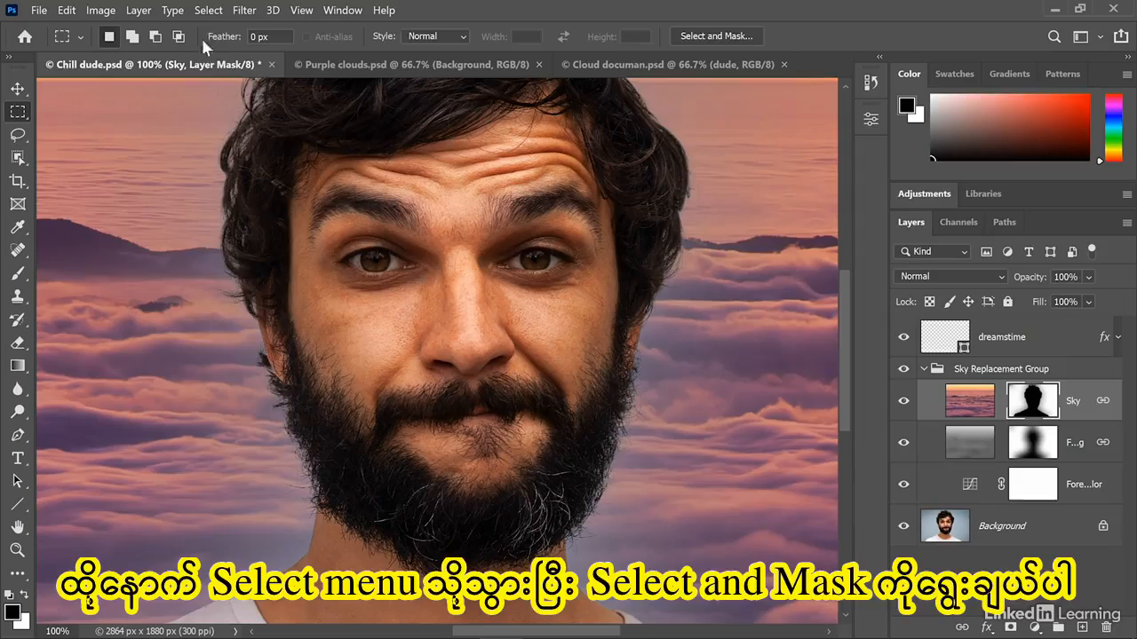
{"action": "left_click", "coordinate": [207, 10]}
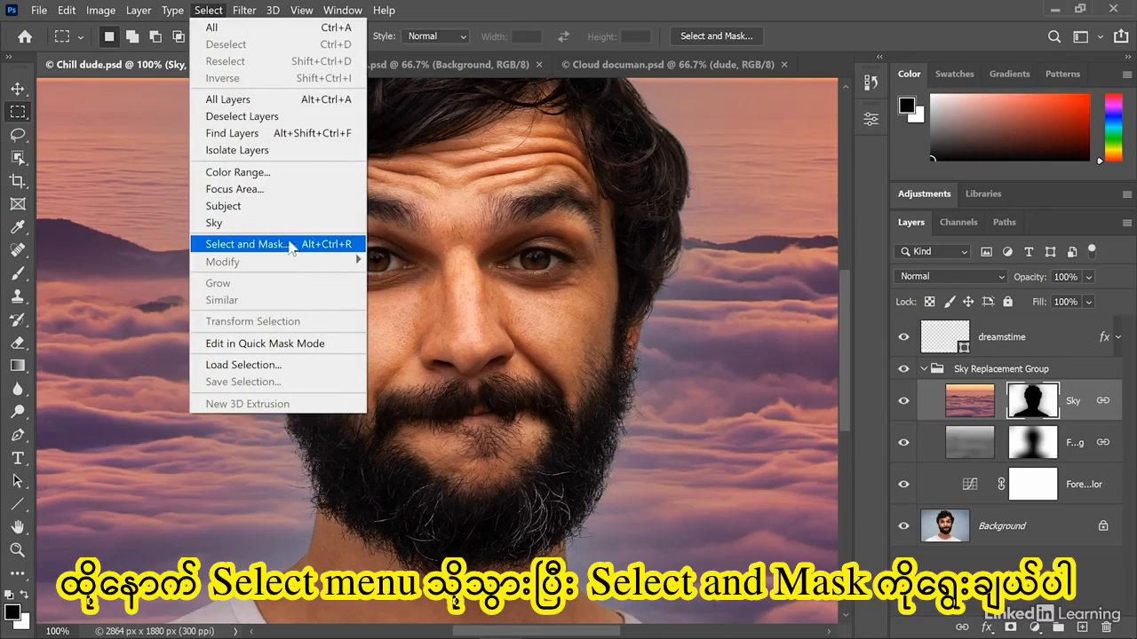
{"action": "left_click", "coordinate": [294, 251]}
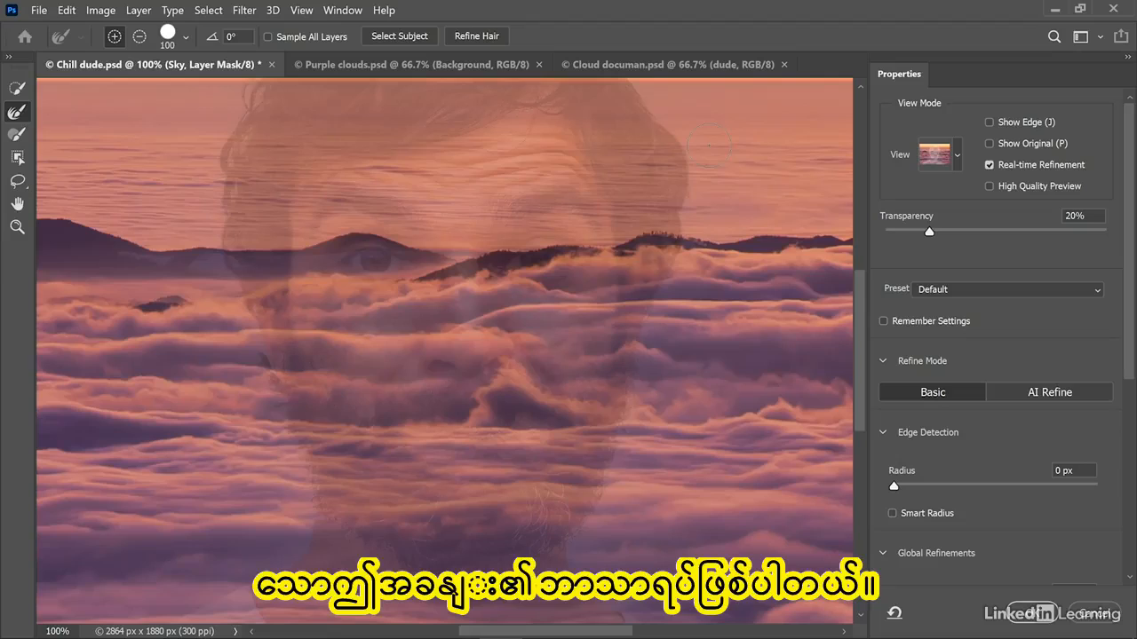
{"action": "left_click", "coordinate": [956, 156]}
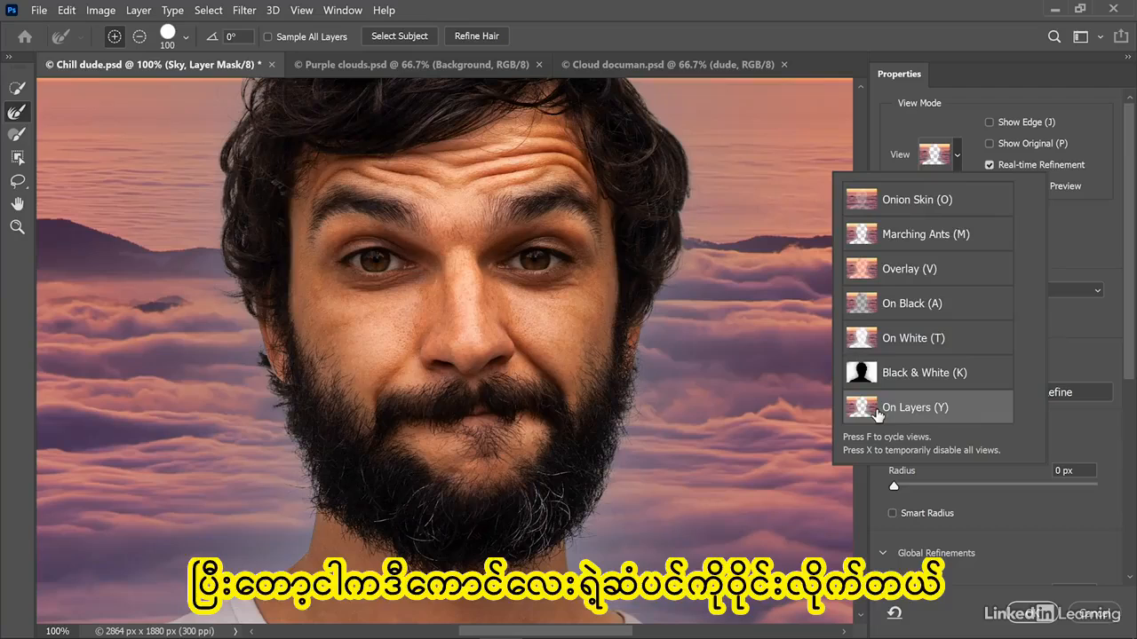
{"action": "left_click", "coordinate": [675, 203]}
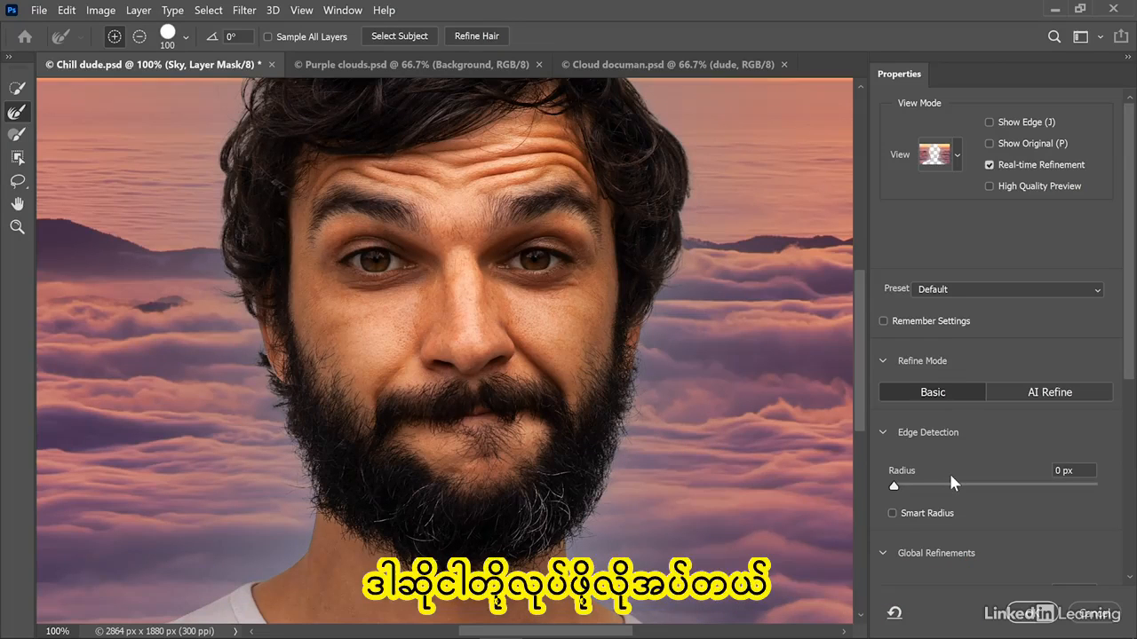
{"action": "left_click", "coordinate": [1077, 618]}
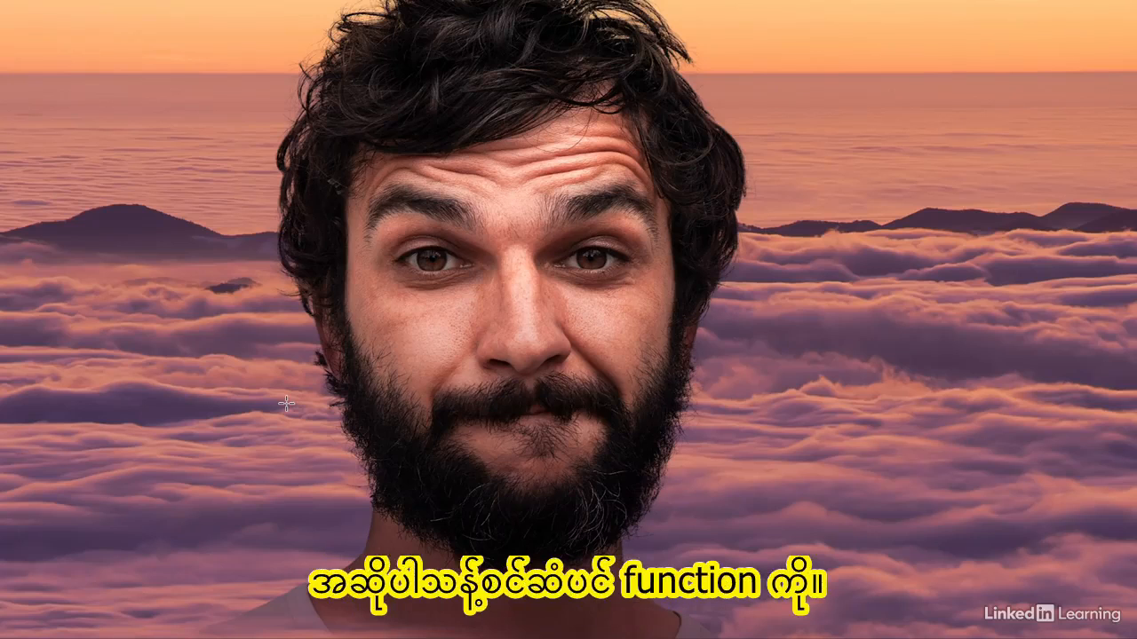
- Leave full screen mode and compare the Chill dude.psd portrait with the Purple clouds.psd background
{"action": "key", "text": "Escape"}
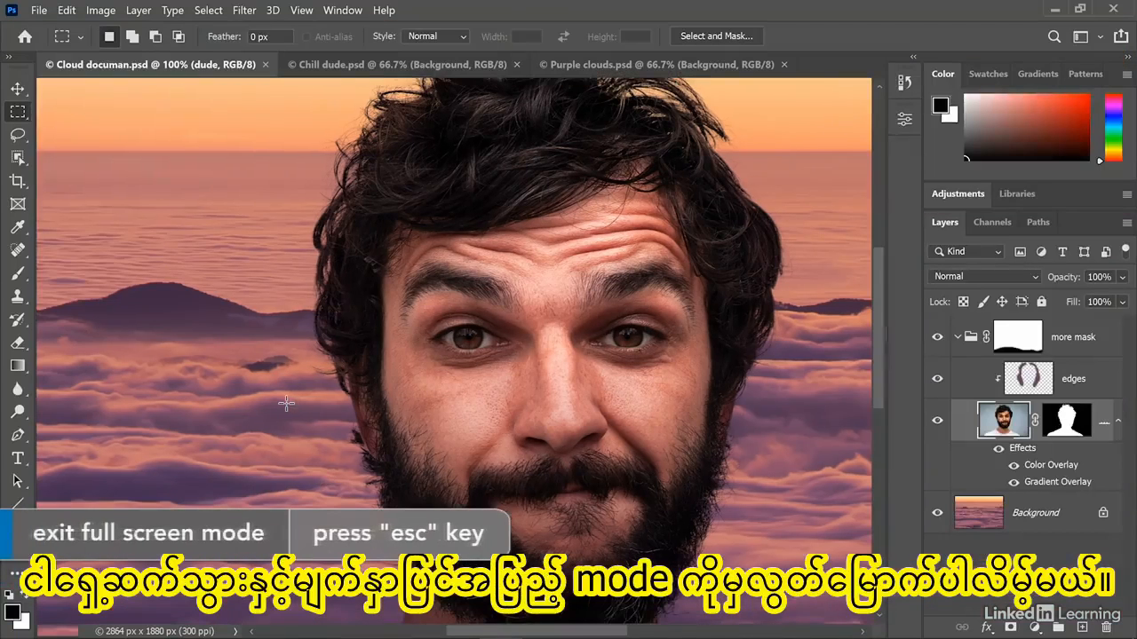
{"action": "key", "text": "ctrl+Tab"}
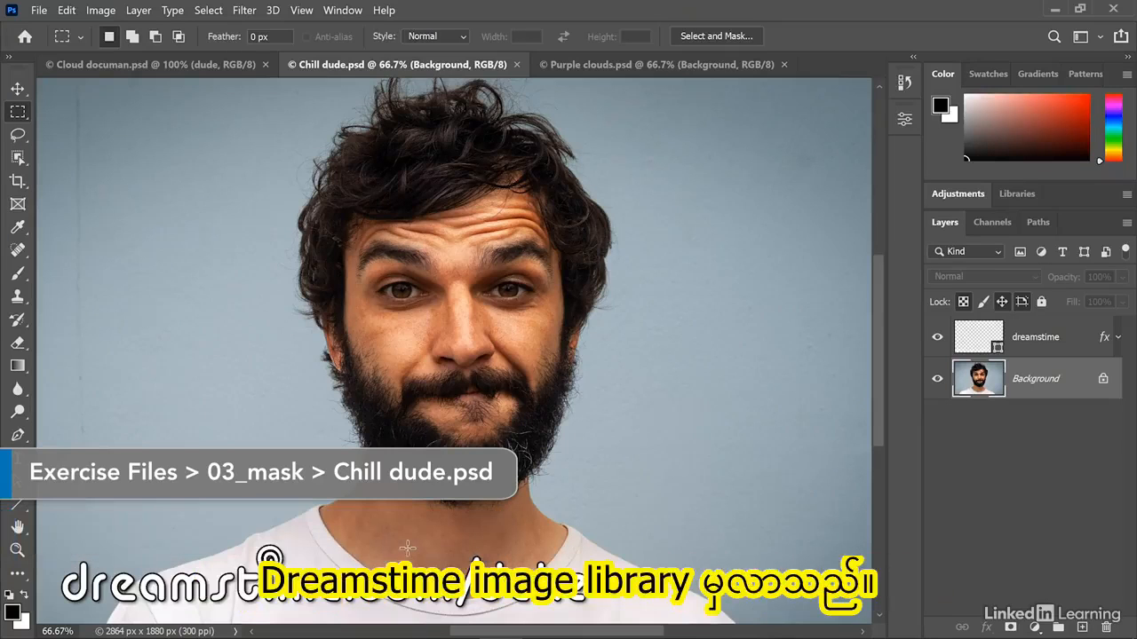
{"action": "key", "text": "ctrl+Tab"}
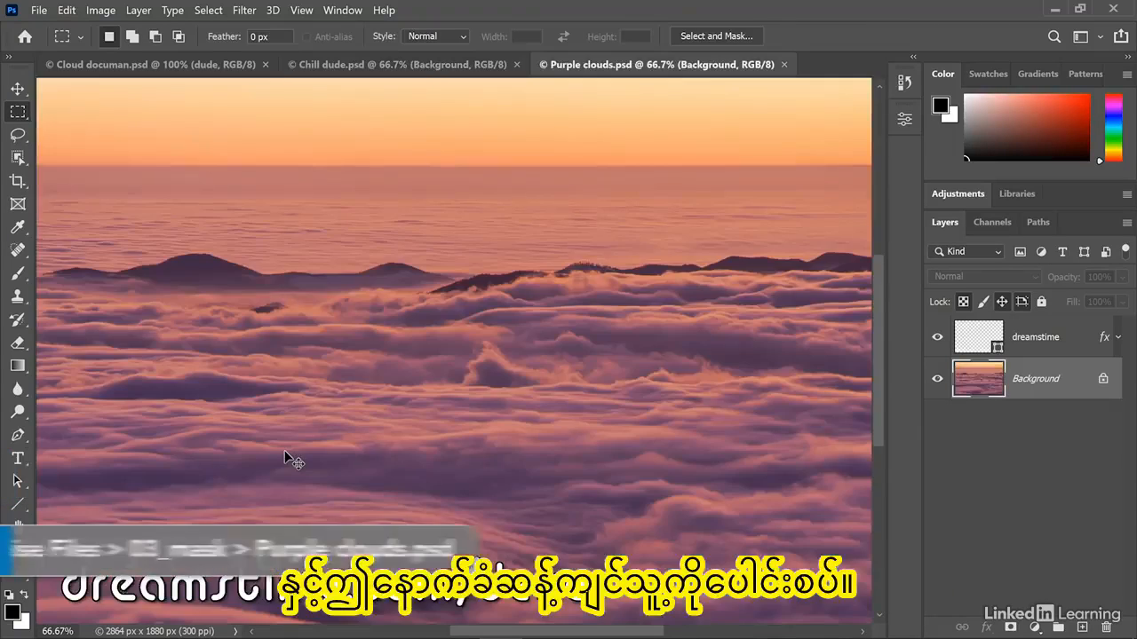
- Duplicate the Background layer of Chill dude.psd into Purple clouds.psd as "dude" and switch to that document
{"action": "key", "text": "ctrl+shift+Tab"}
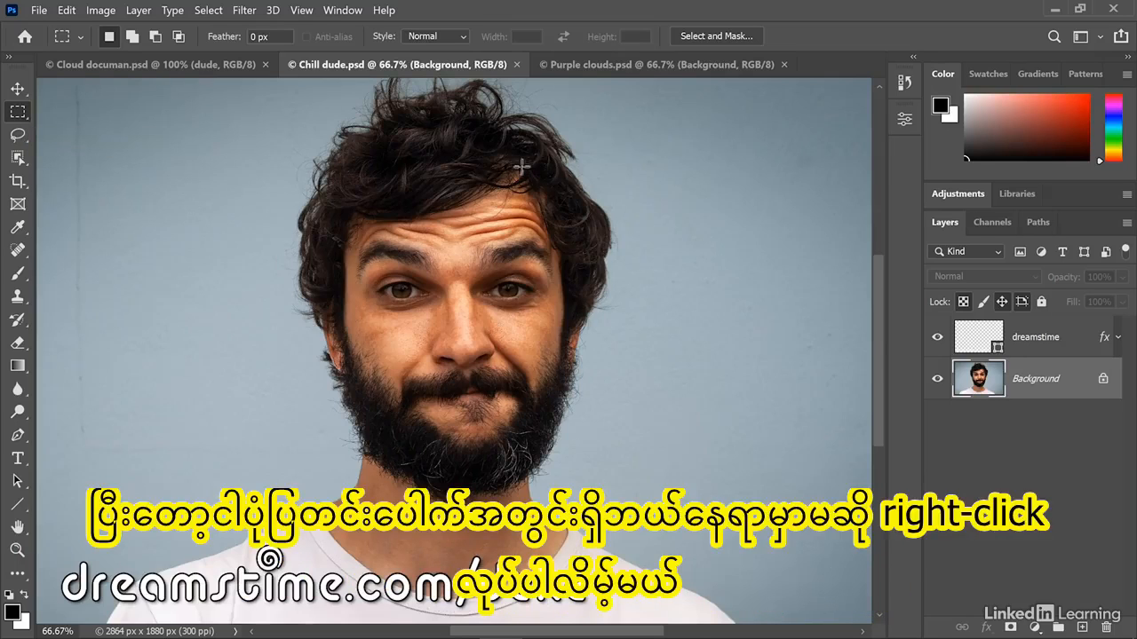
{"action": "right_click", "coordinate": [589, 156]}
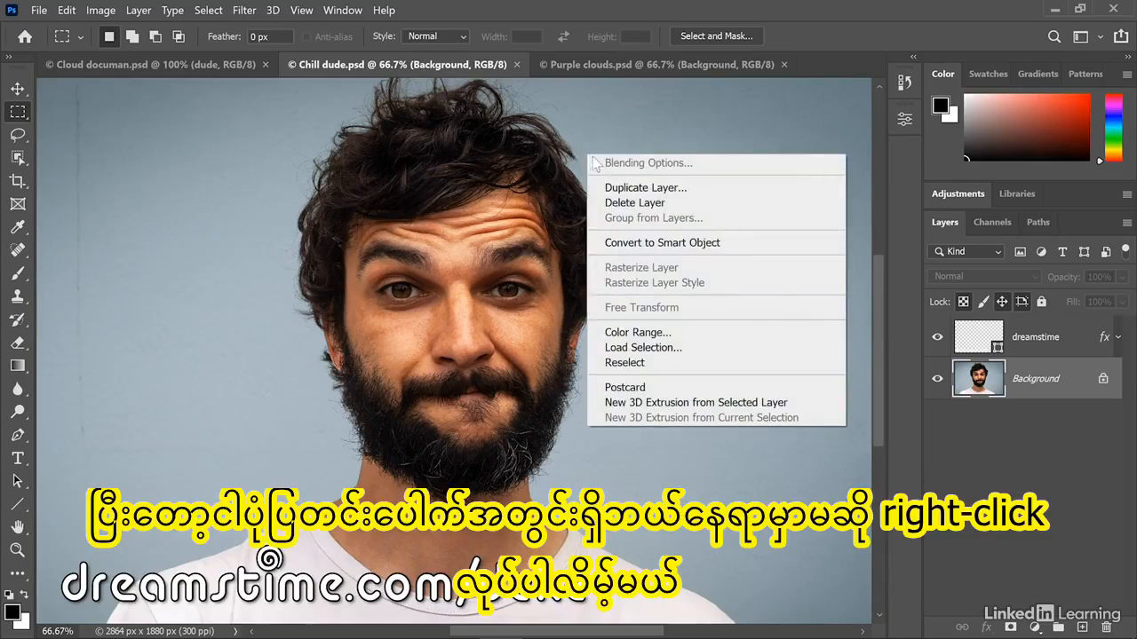
{"action": "left_click", "coordinate": [719, 188]}
{"action": "type", "text": "dude"}
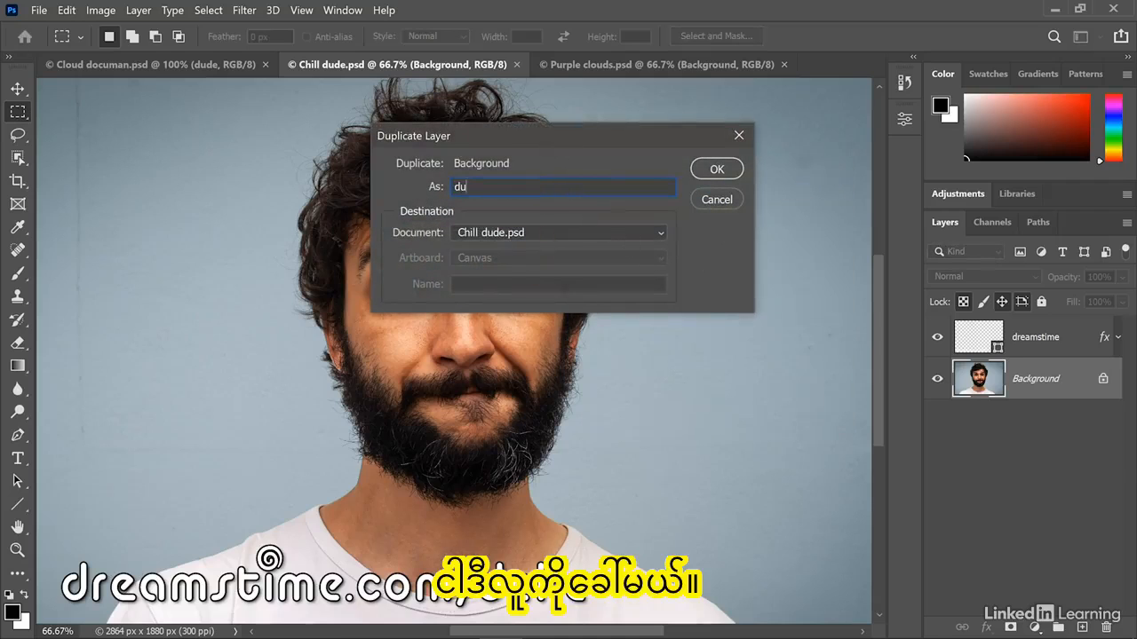
{"action": "left_click", "coordinate": [553, 232]}
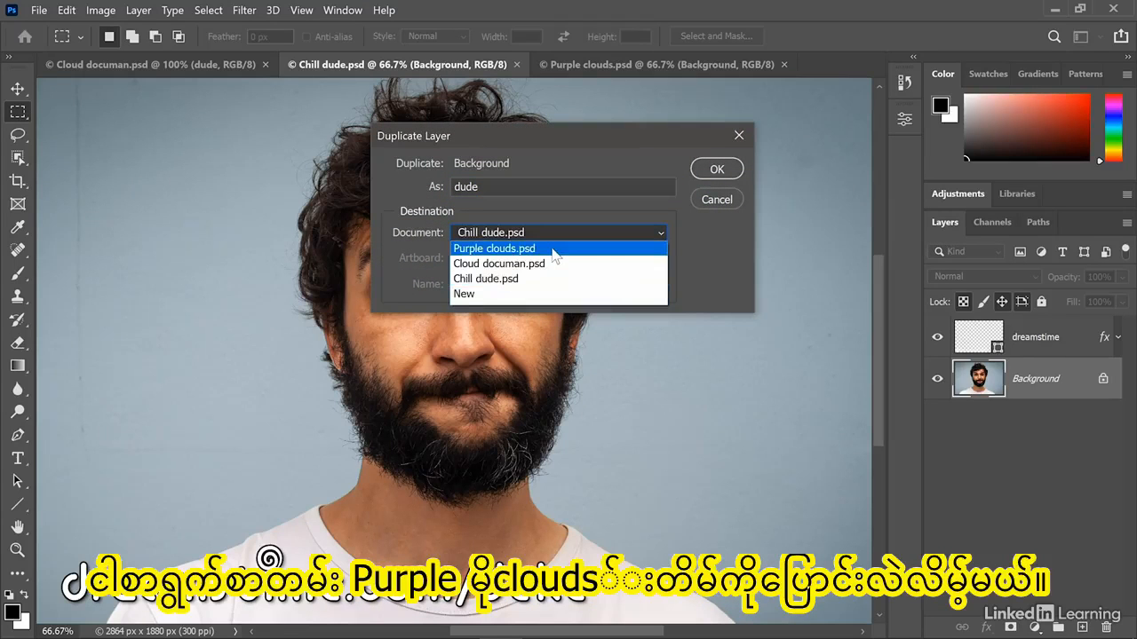
{"action": "left_click", "coordinate": [553, 252]}
{"action": "left_click", "coordinate": [702, 166]}
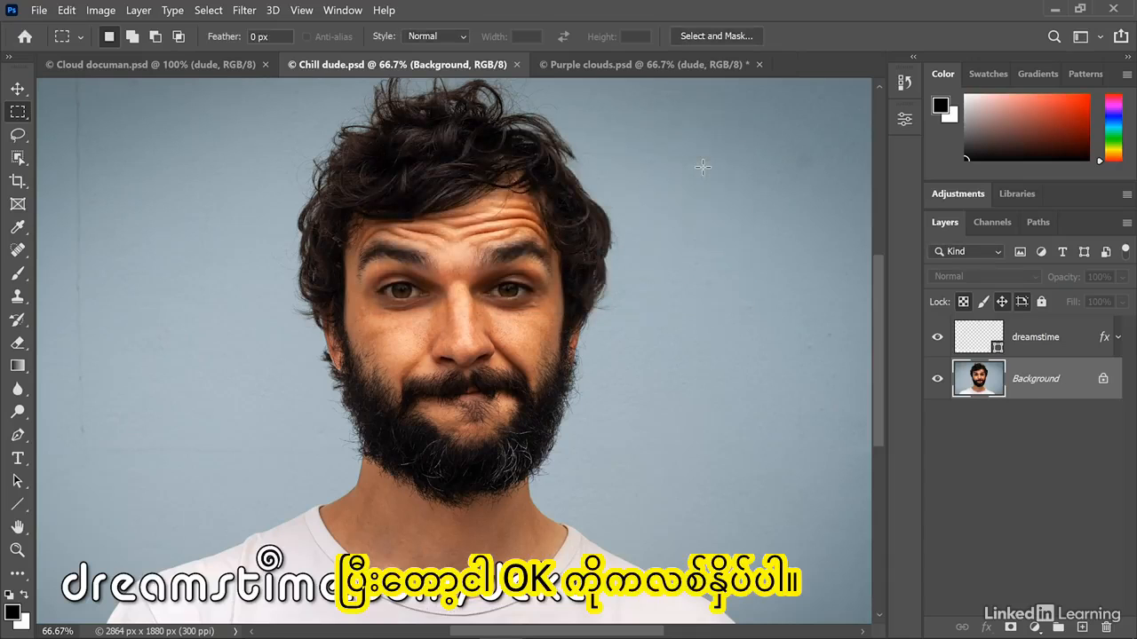
{"action": "key", "text": "ctrl+Tab"}
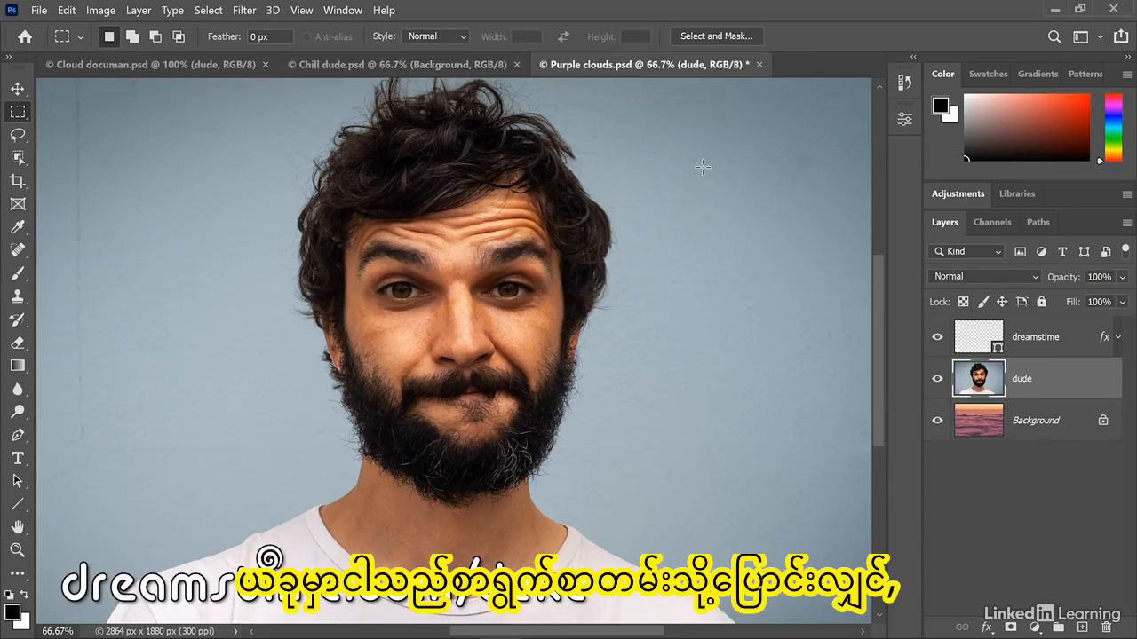
- Compare the dude layer with the clouds by toggling its visibility, and delete the dreamstime layer
{"action": "left_click", "coordinate": [937, 380]}
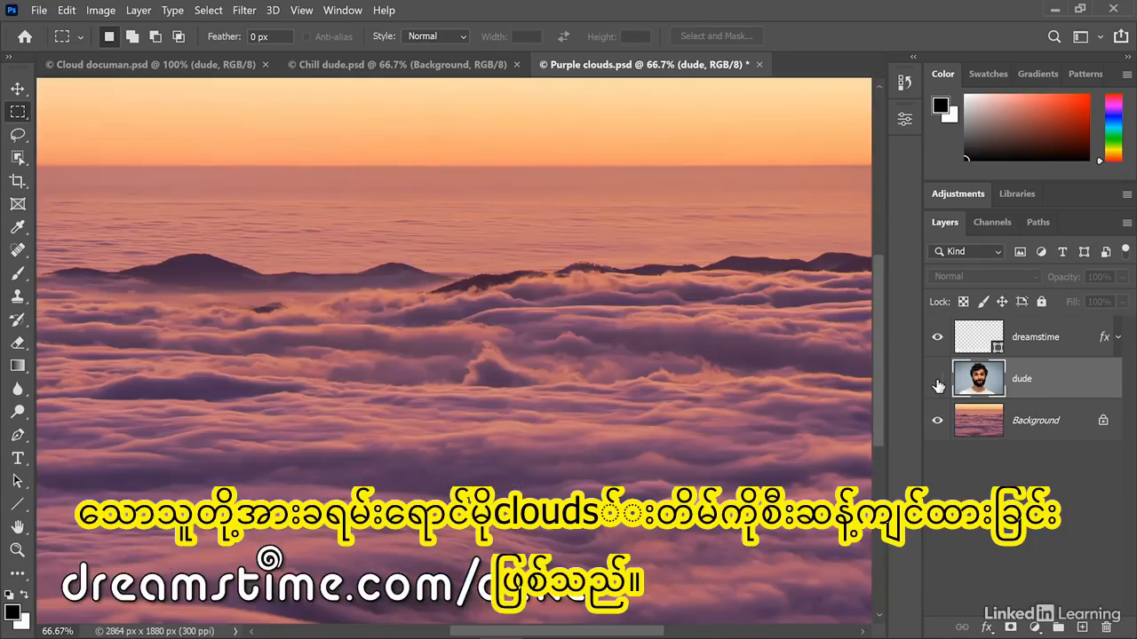
{"action": "left_click", "coordinate": [937, 380]}
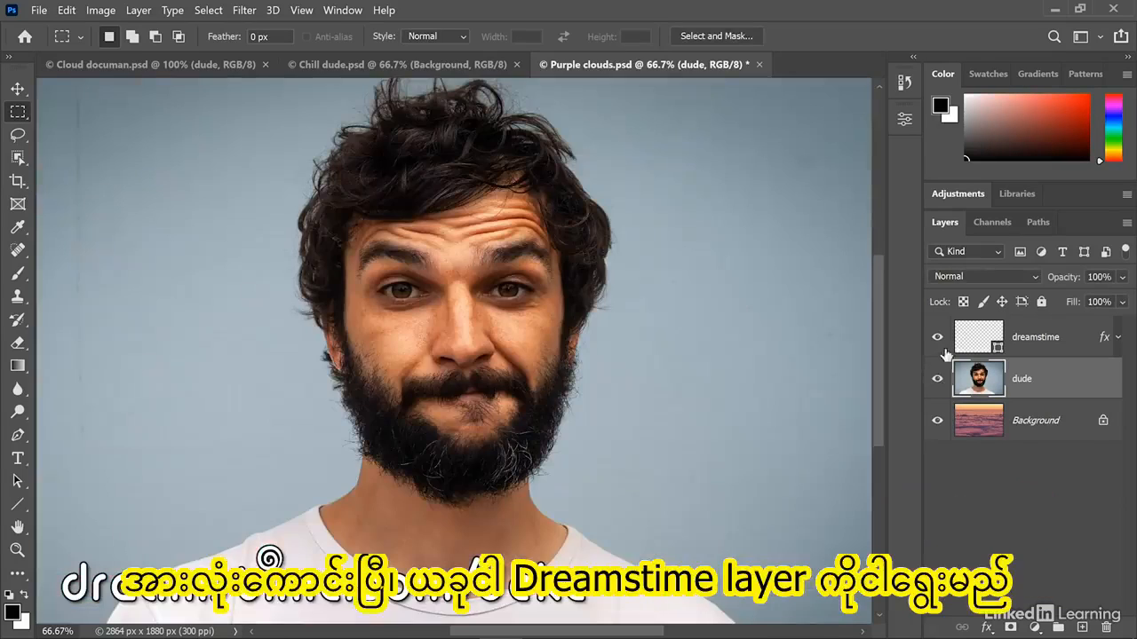
{"action": "left_click", "coordinate": [970, 347]}
{"action": "key", "text": "BackSpace"}
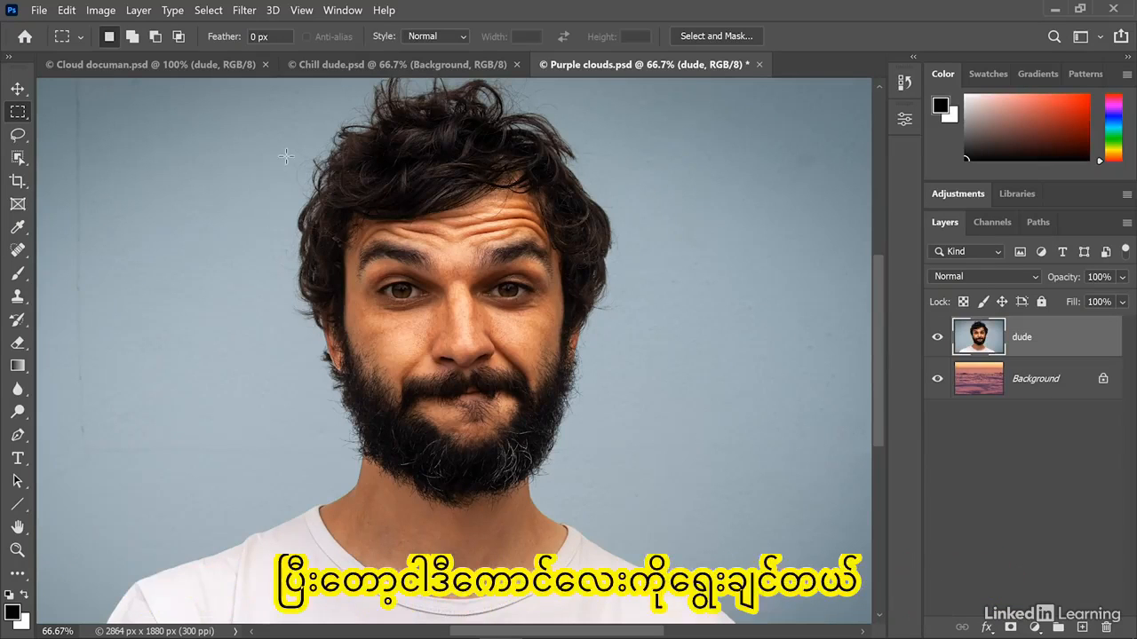
- Select the man on the dude layer with the Subject command and preview the selection in Select and Mask with the On Layers view
{"action": "left_click", "coordinate": [208, 10]}
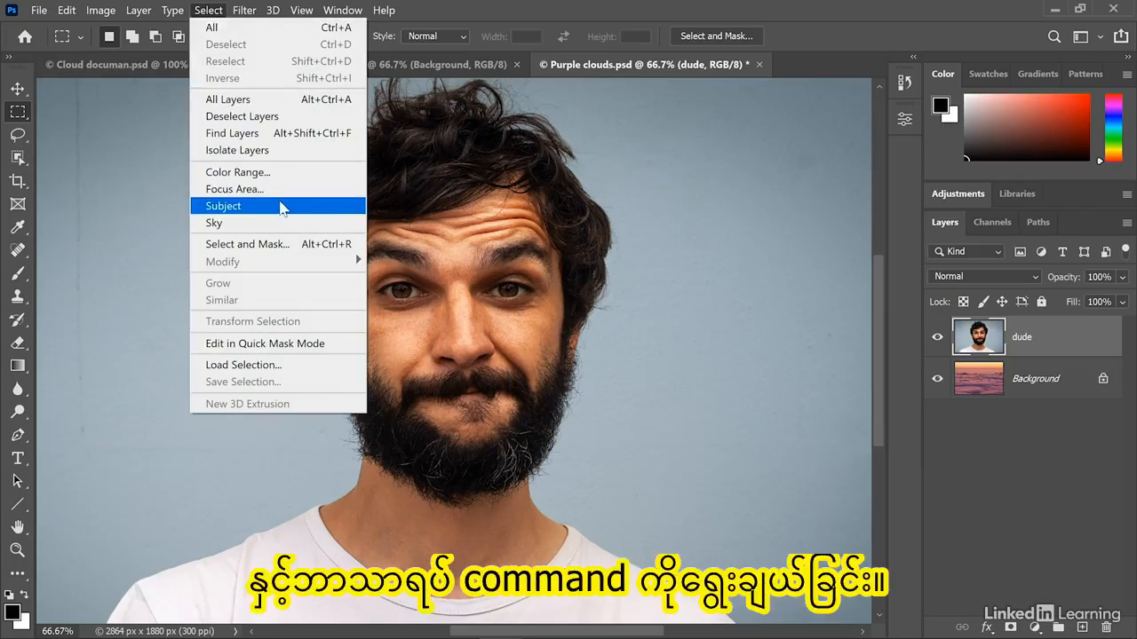
{"action": "left_click", "coordinate": [281, 206]}
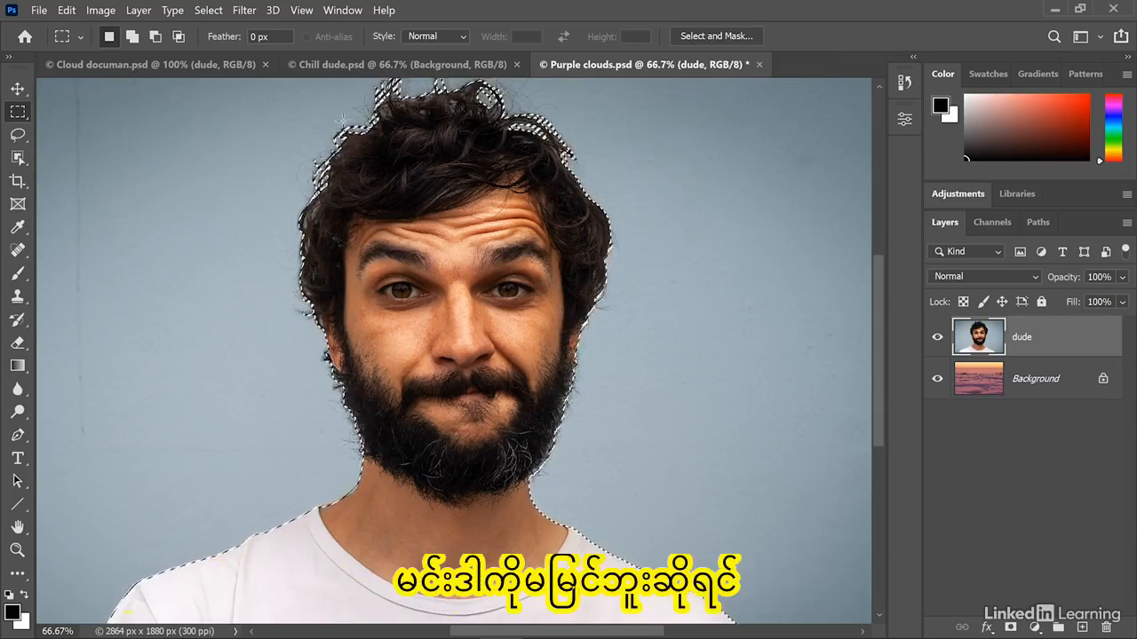
{"action": "left_click", "coordinate": [210, 10]}
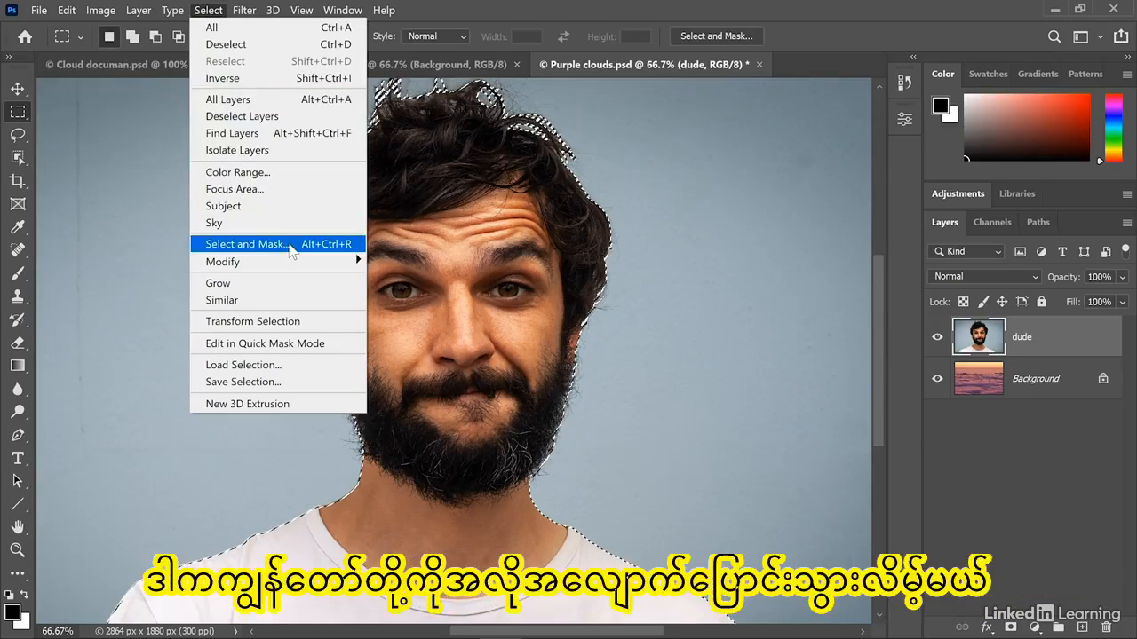
{"action": "left_click", "coordinate": [292, 250]}
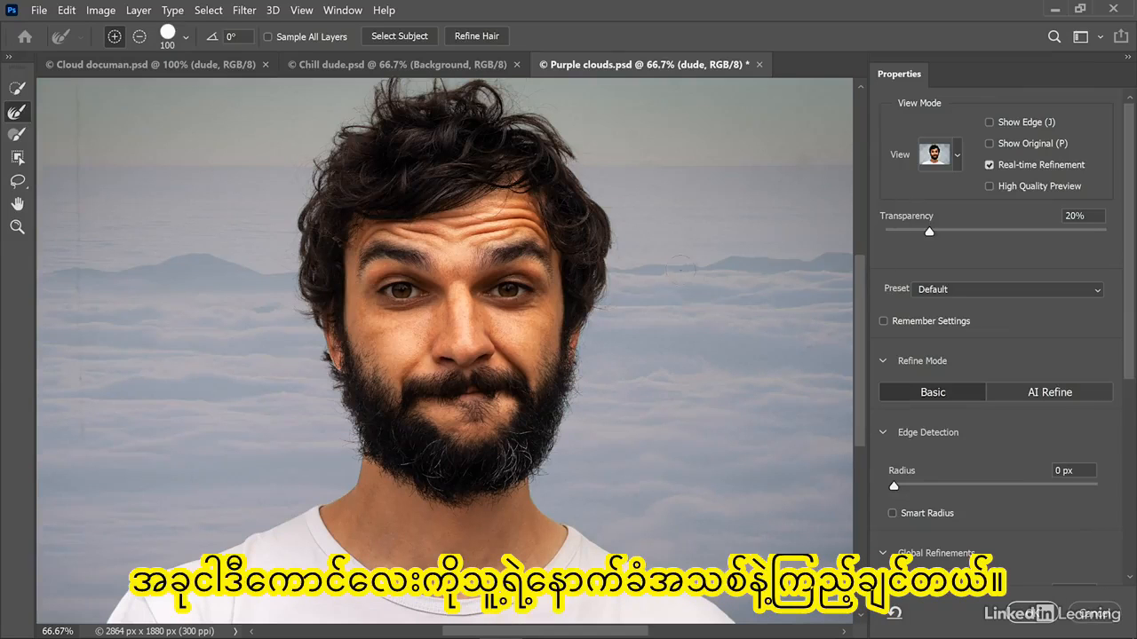
{"action": "left_click", "coordinate": [933, 167]}
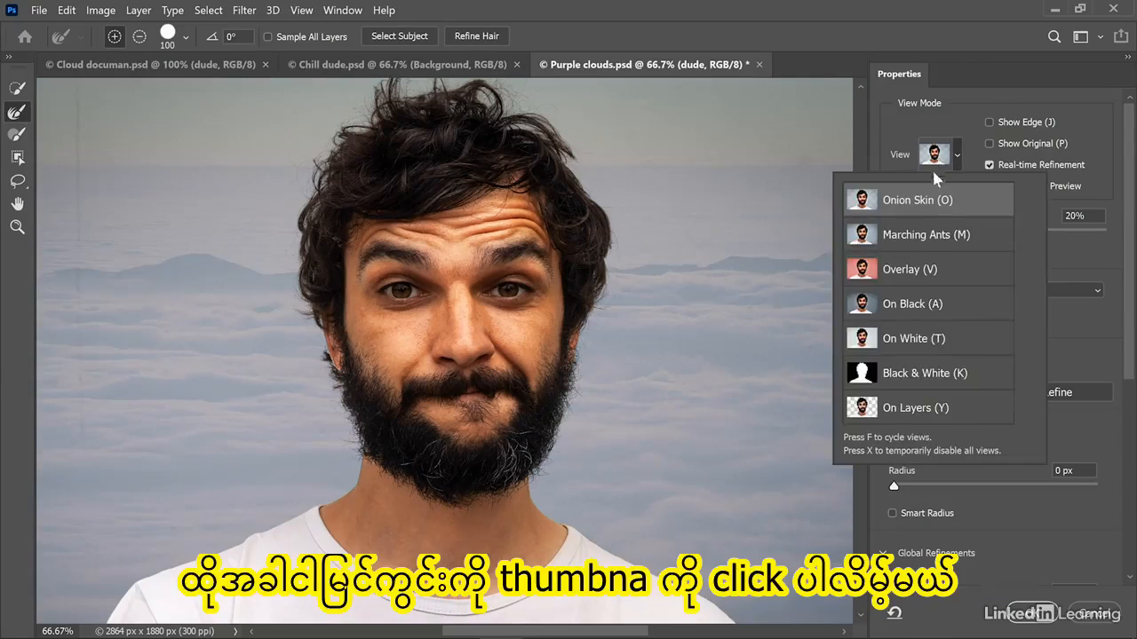
{"action": "left_click", "coordinate": [968, 410]}
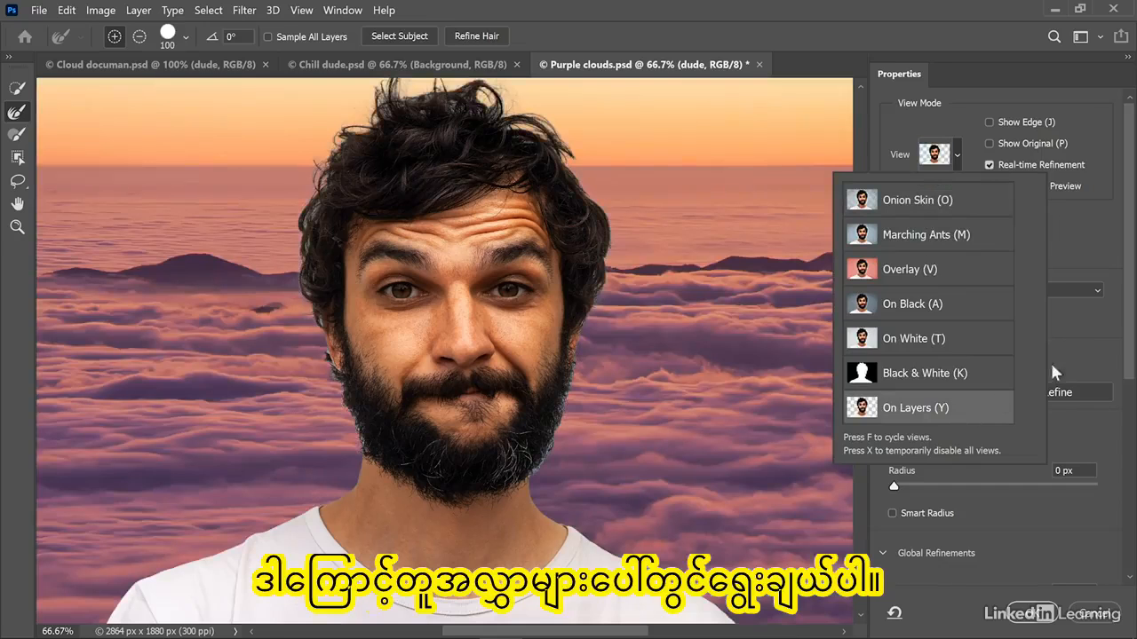
{"action": "left_click", "coordinate": [1074, 345]}
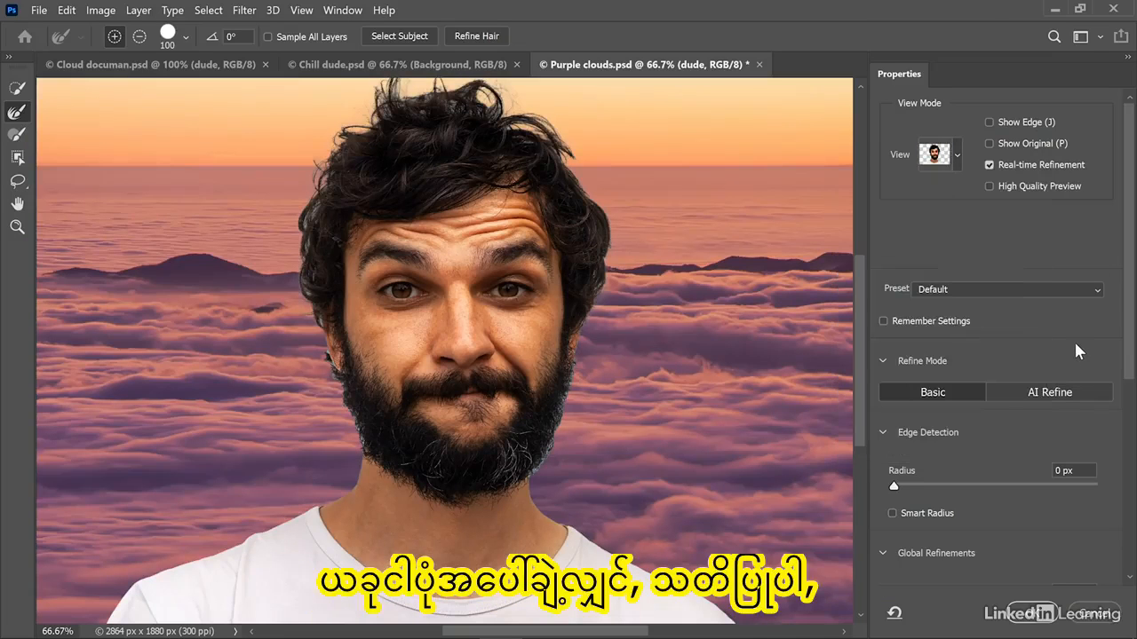
- Check the selection's edge area with Show Edge, and apply Refine Hair to the man's hair, comparing before and after
{"action": "key", "text": "ctrl+1"}
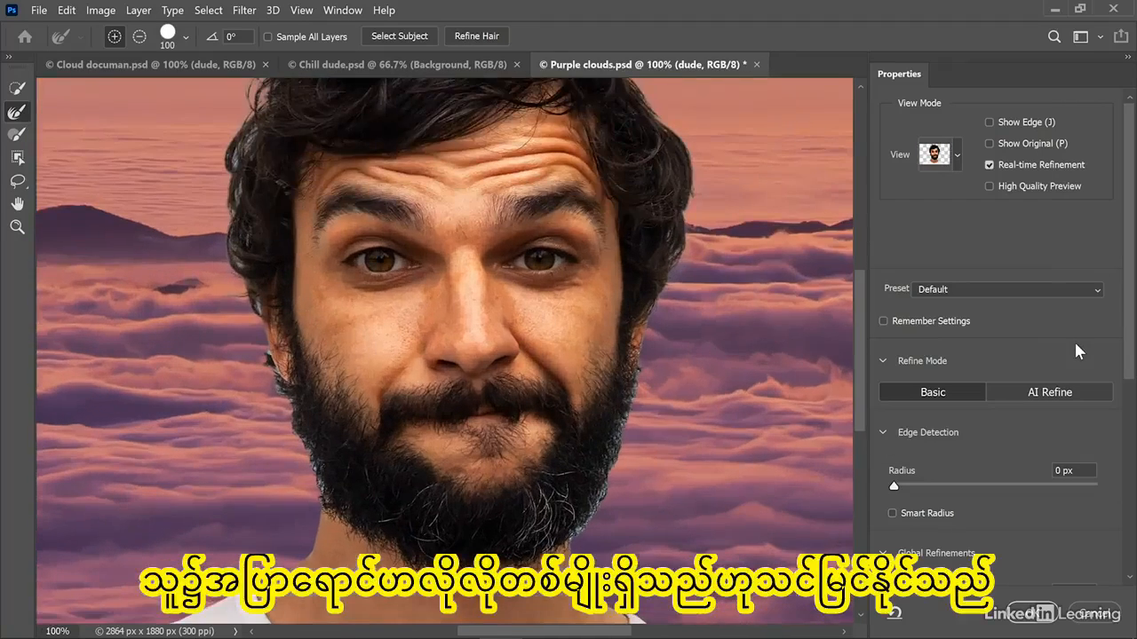
{"action": "left_click_drag", "start_coordinate": [500, 157], "coordinate": [507, 304]}
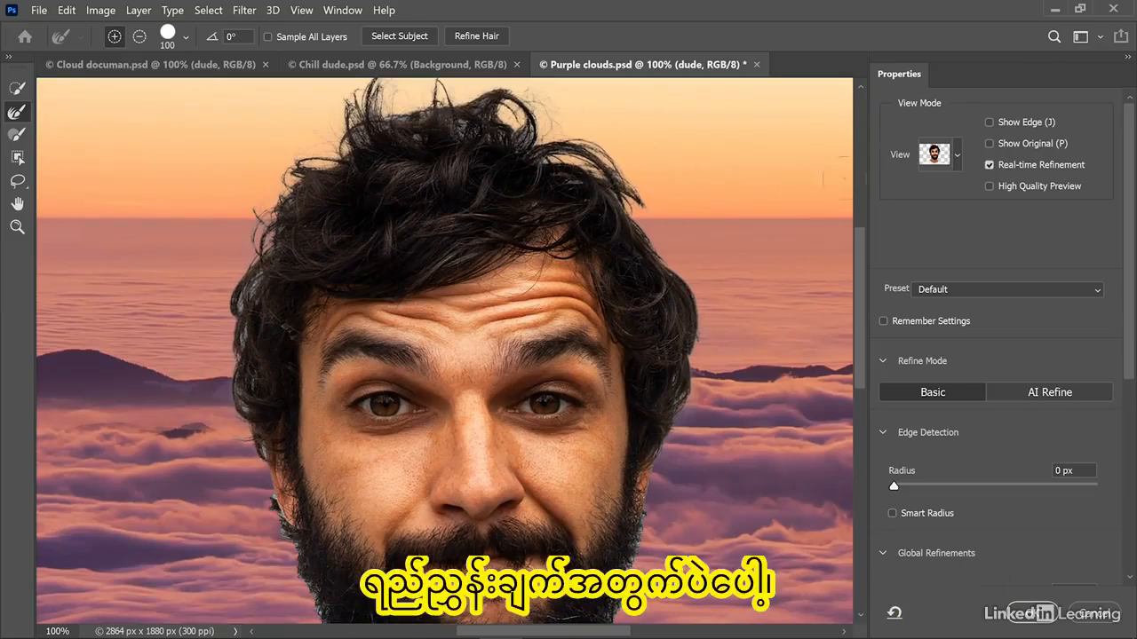
{"action": "left_click", "coordinate": [989, 123]}
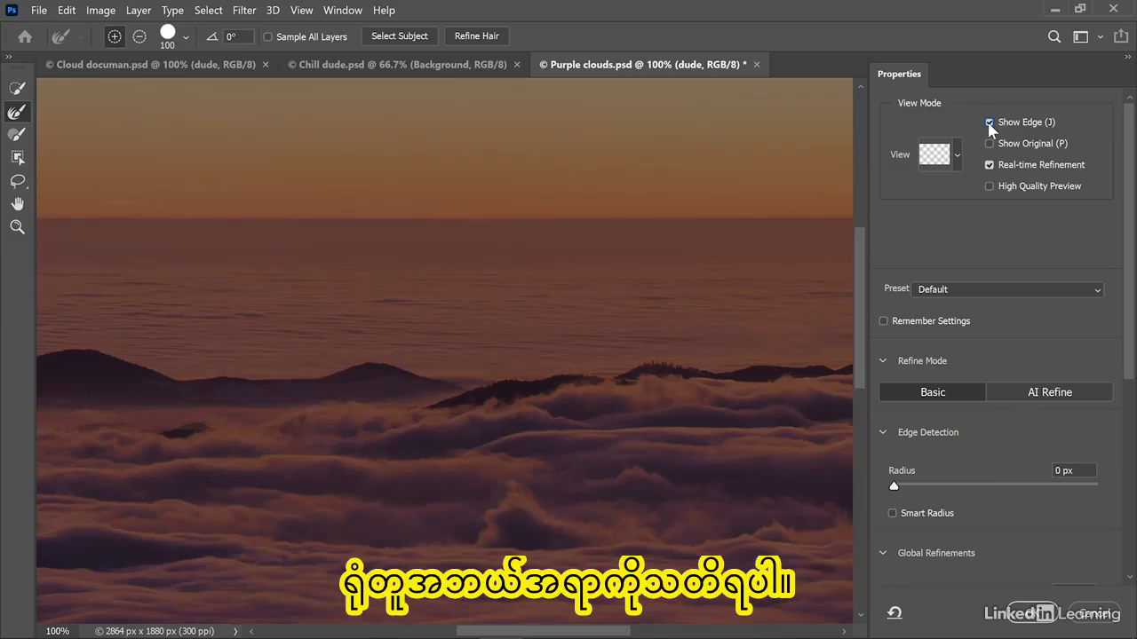
{"action": "left_click", "coordinate": [989, 124]}
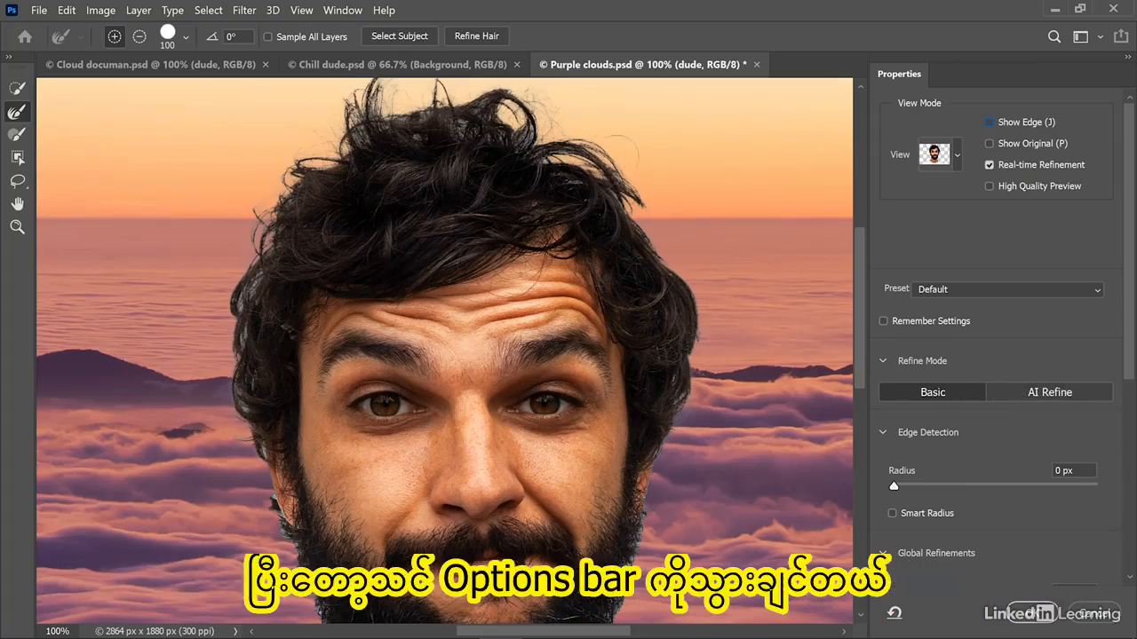
{"action": "left_click", "coordinate": [474, 40]}
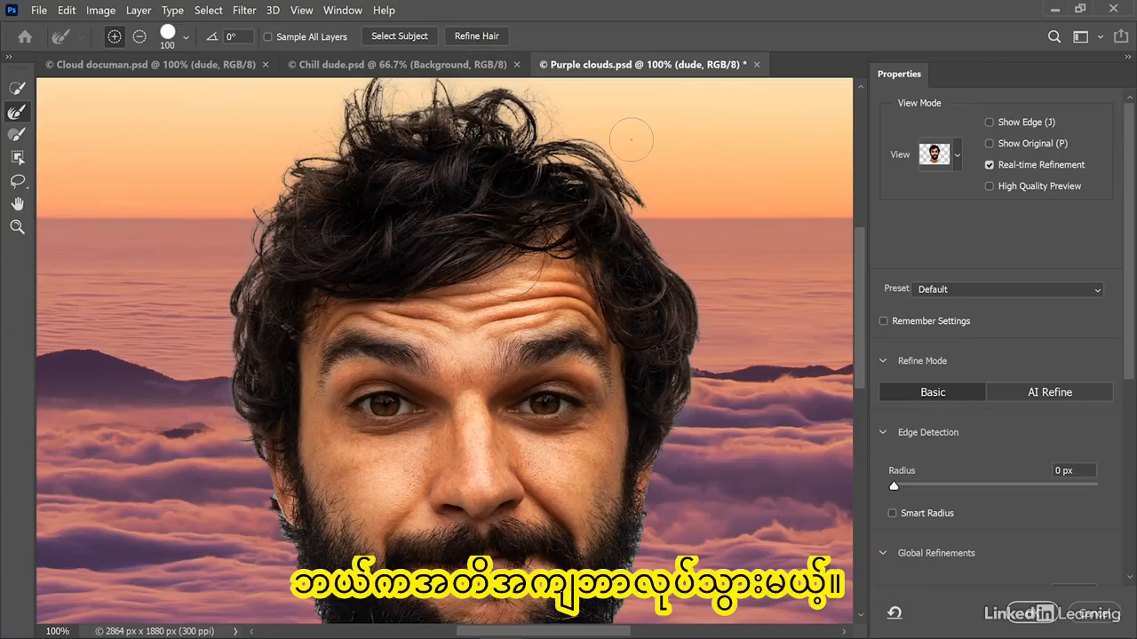
{"action": "key", "text": "ctrl+plus"}
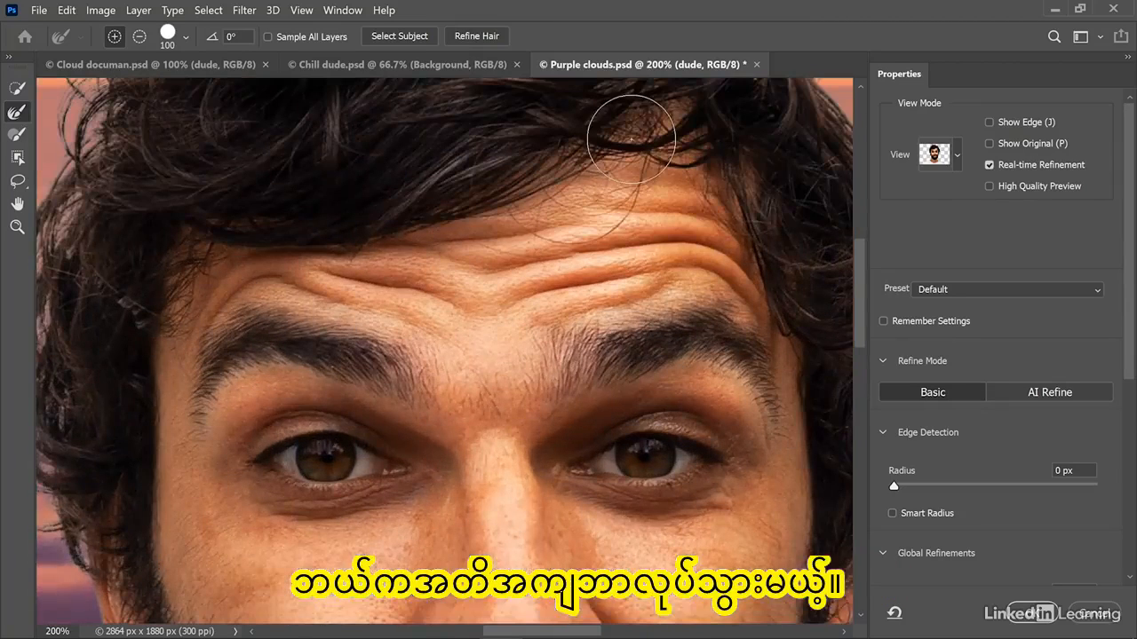
{"action": "left_click_drag", "start_coordinate": [563, 140], "coordinate": [521, 412]}
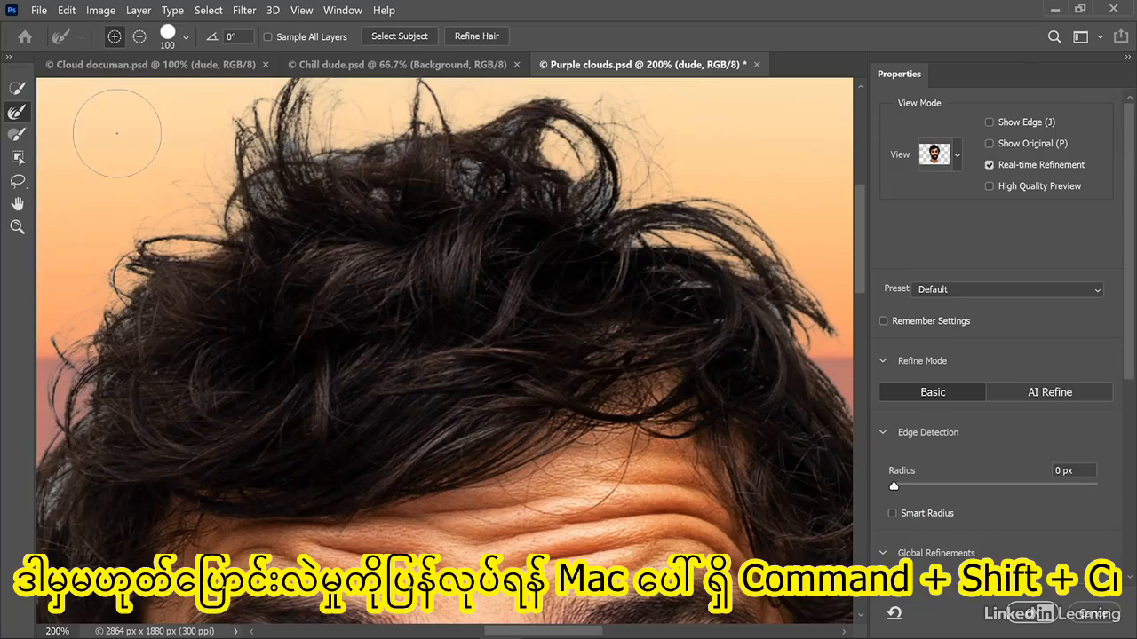
{"action": "key", "text": "ctrl+shift+z"}
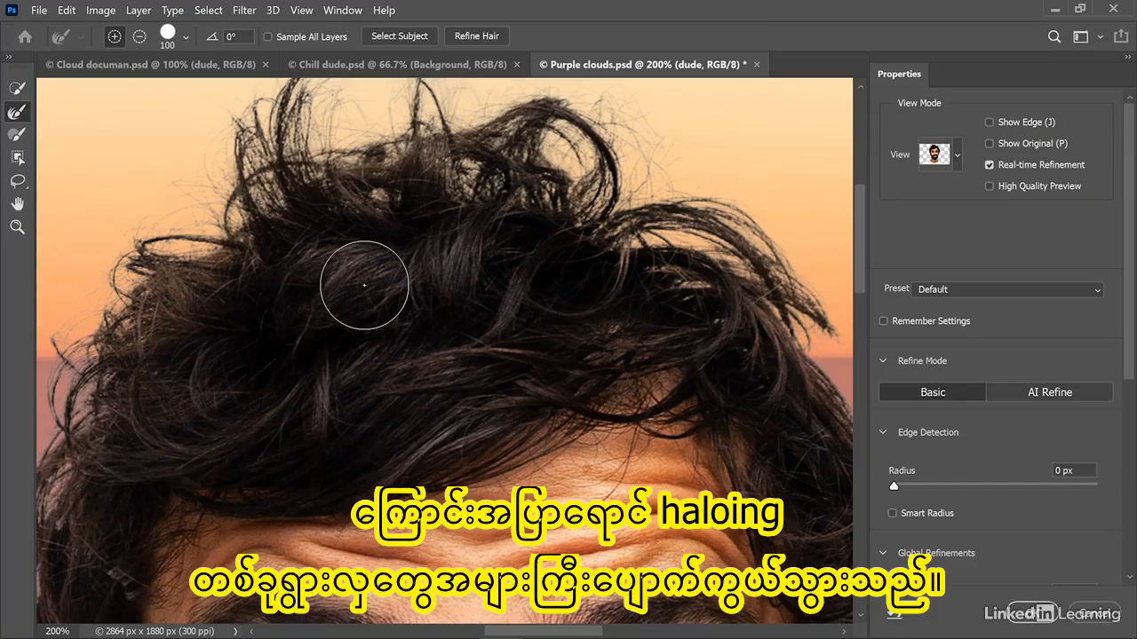
- Examine which areas around the man's head Refine Hair affected by turning Show Edge on and off
{"action": "key", "text": "ctrl+0"}
{"action": "key", "text": "ctrl+plus"}
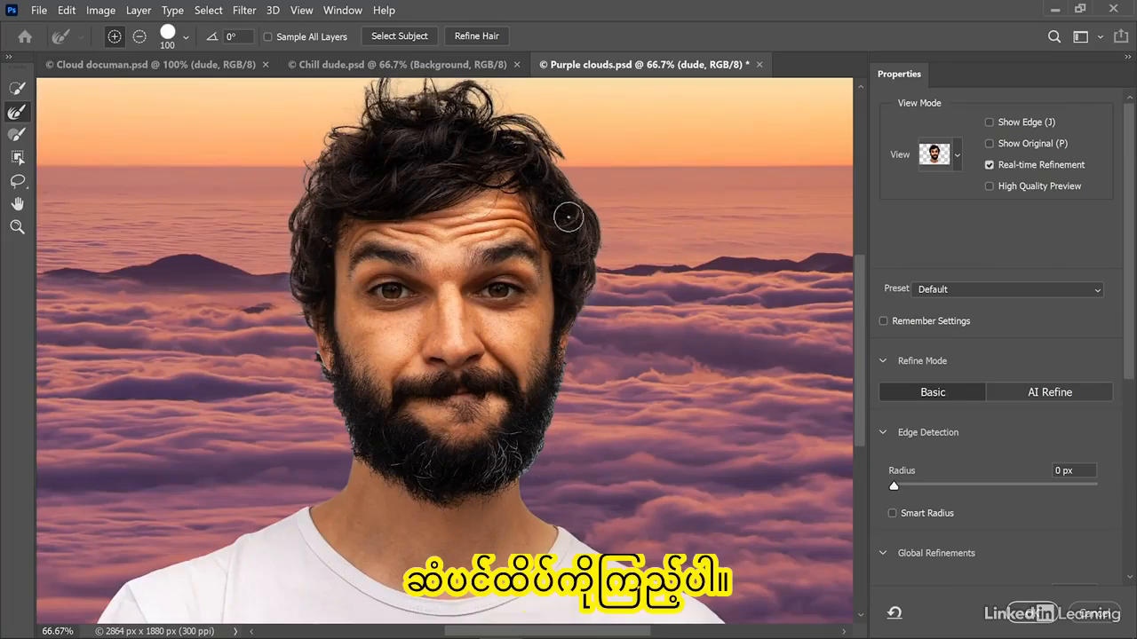
{"action": "left_click", "coordinate": [989, 123]}
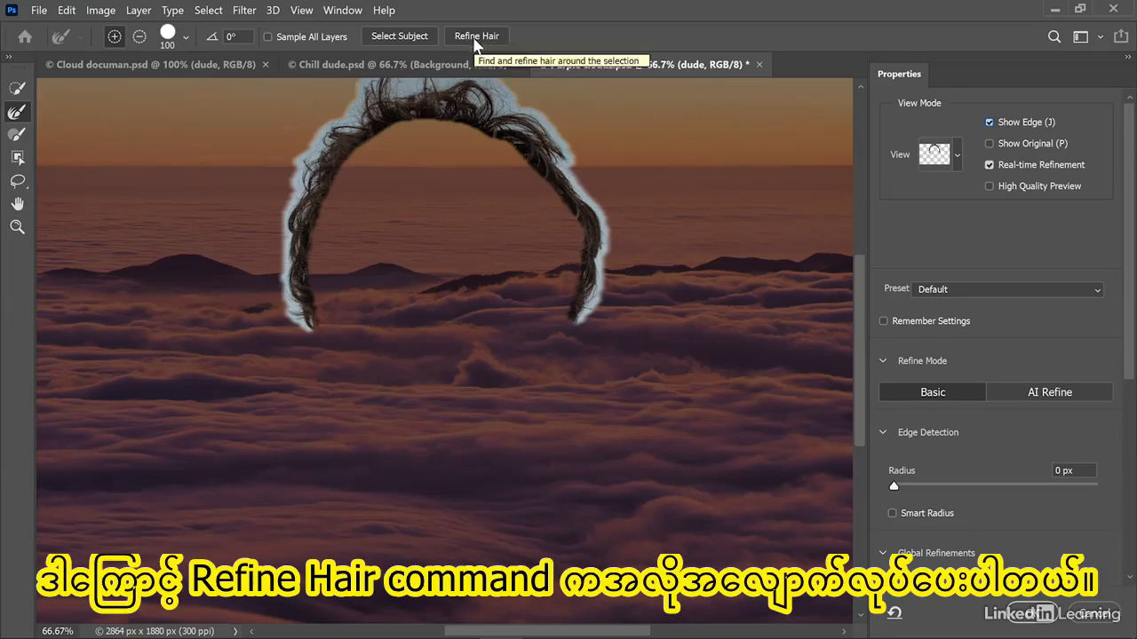
{"action": "left_click", "coordinate": [990, 122]}
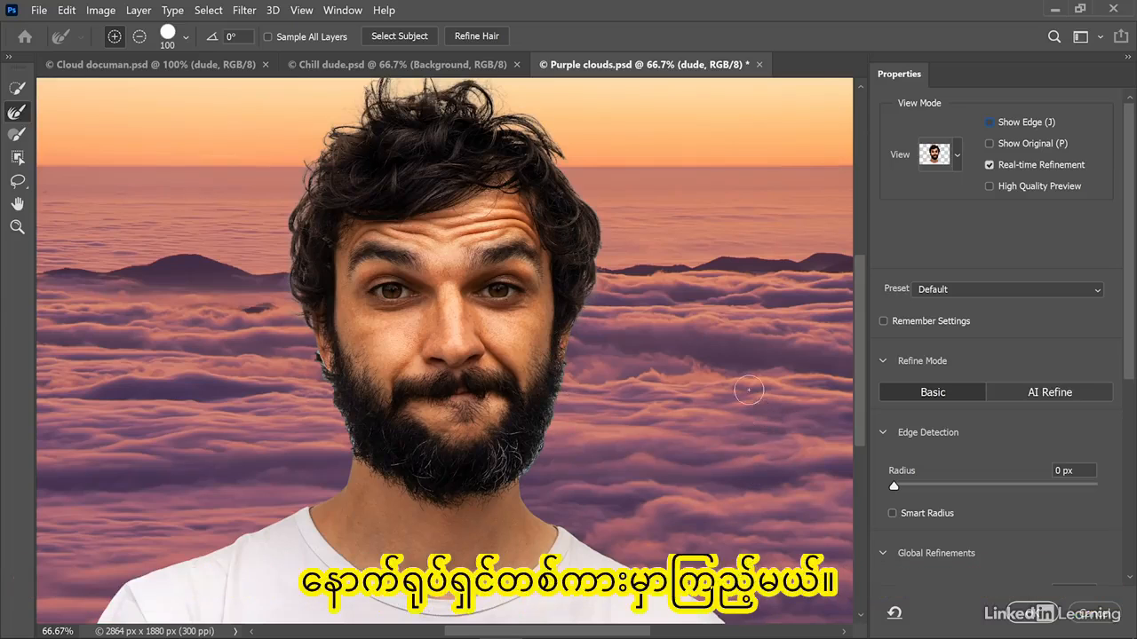
- Output the refined selection of the man as a Layer Mask on the dude layer, collapsing Edge Detection and Global Refinements
{"action": "left_click", "coordinate": [882, 433]}
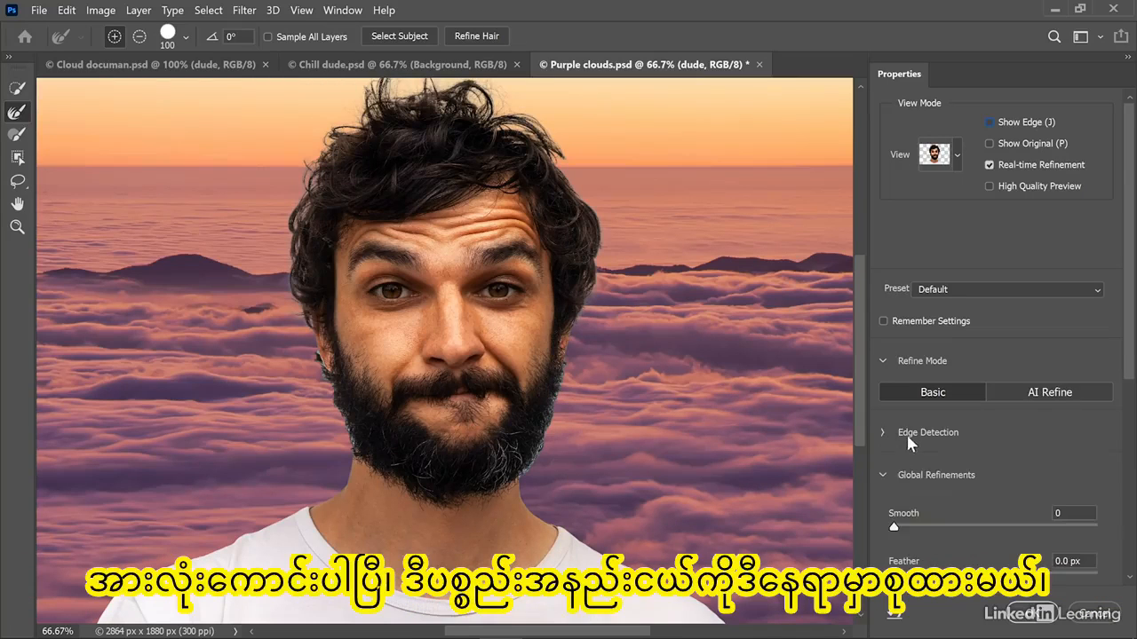
{"action": "left_click", "coordinate": [882, 475]}
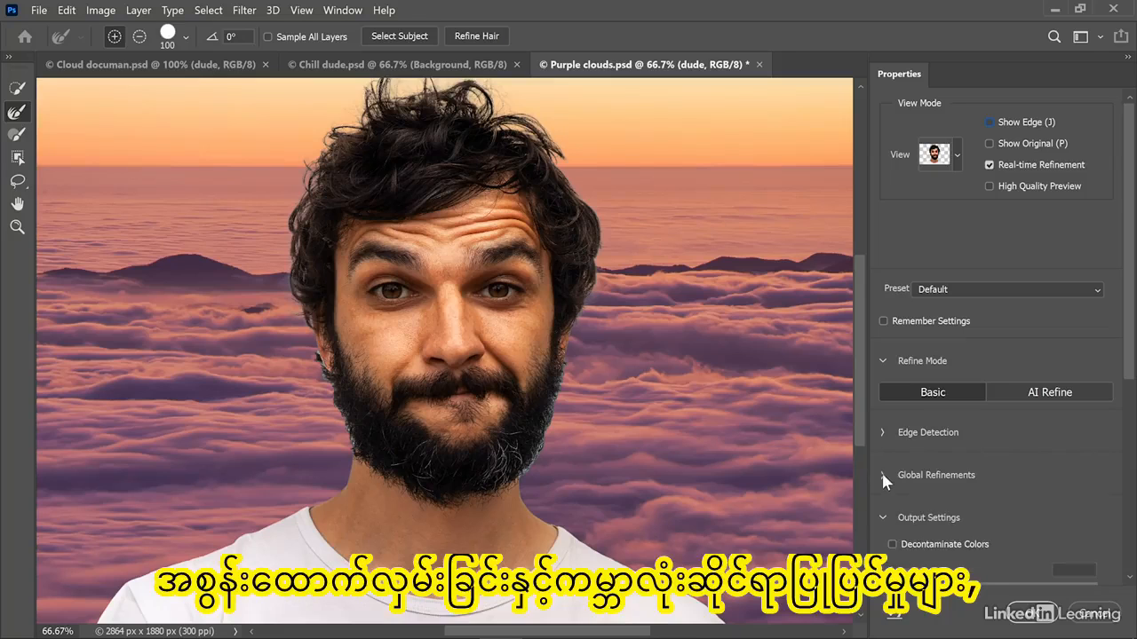
{"action": "scroll", "coordinate": [1124, 376], "scroll_direction": "down", "scroll_amount": 2}
{"action": "scroll", "coordinate": [1000, 453], "scroll_direction": "down", "scroll_amount": 3}
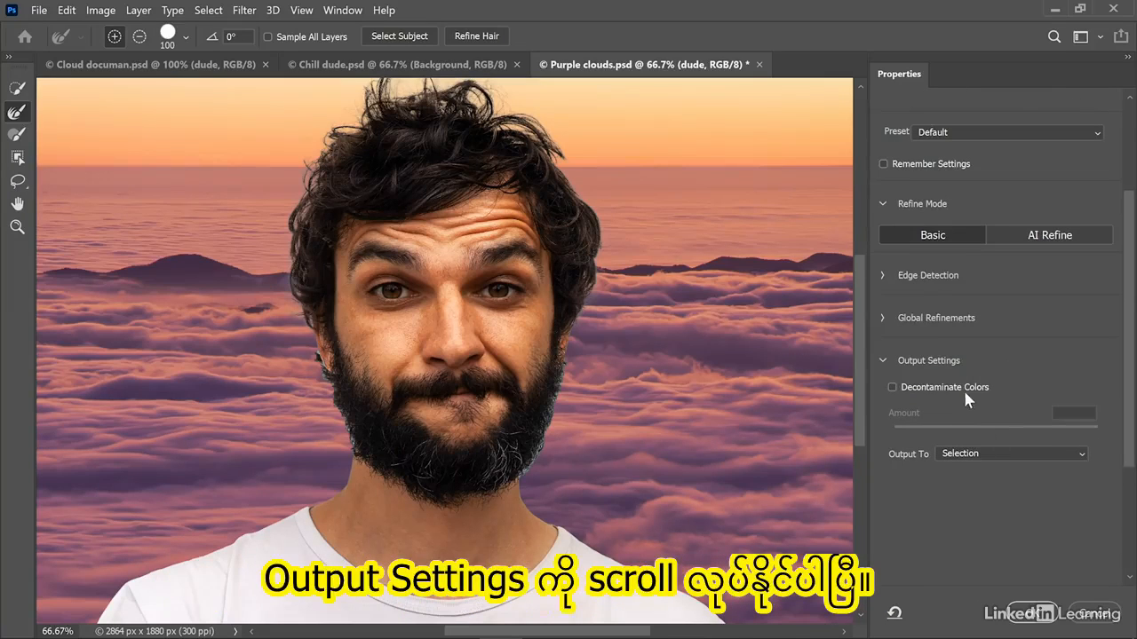
{"action": "left_click", "coordinate": [1003, 454]}
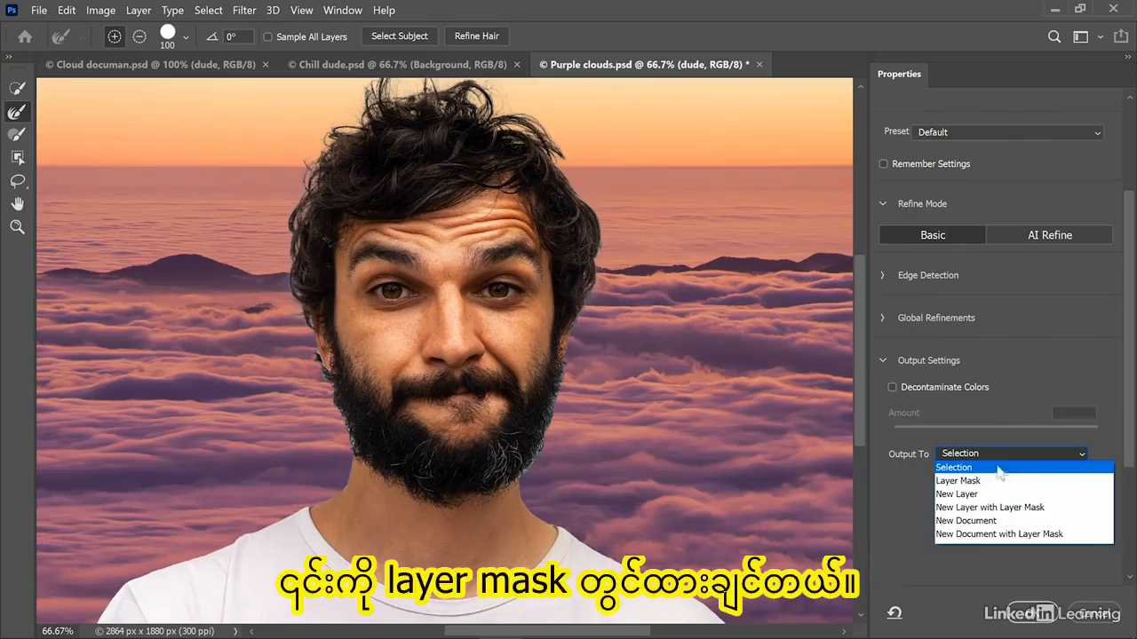
{"action": "left_click", "coordinate": [1000, 486]}
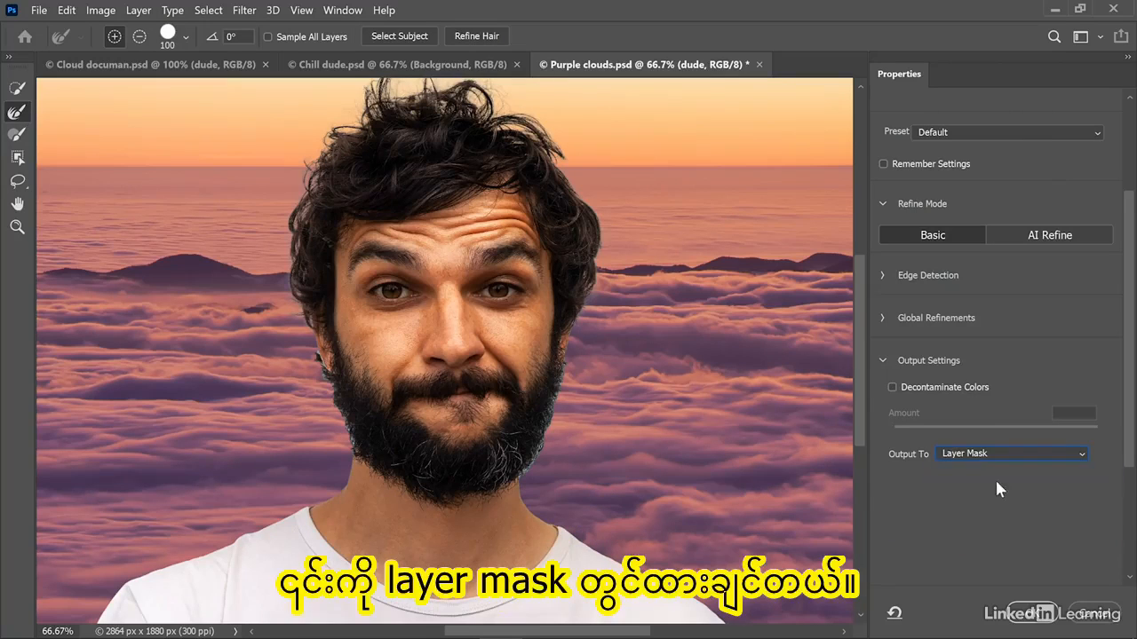
{"action": "left_click", "coordinate": [1015, 615]}
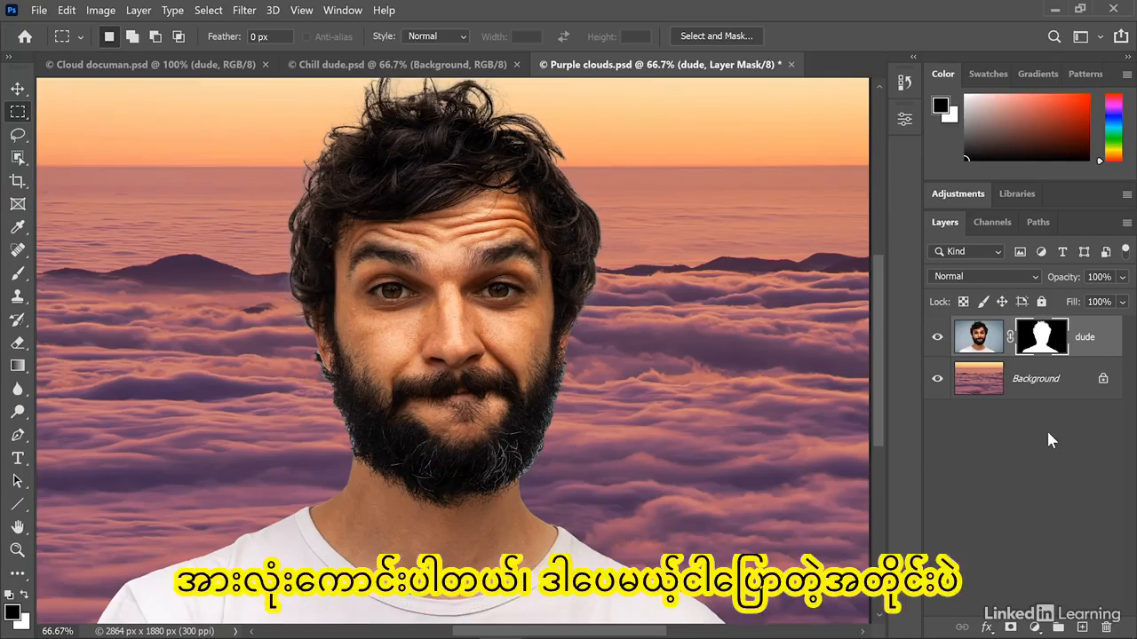
- Examine the masked edges of the man's hair and beard at 100% zoom
{"action": "key", "text": "ctrl+1"}
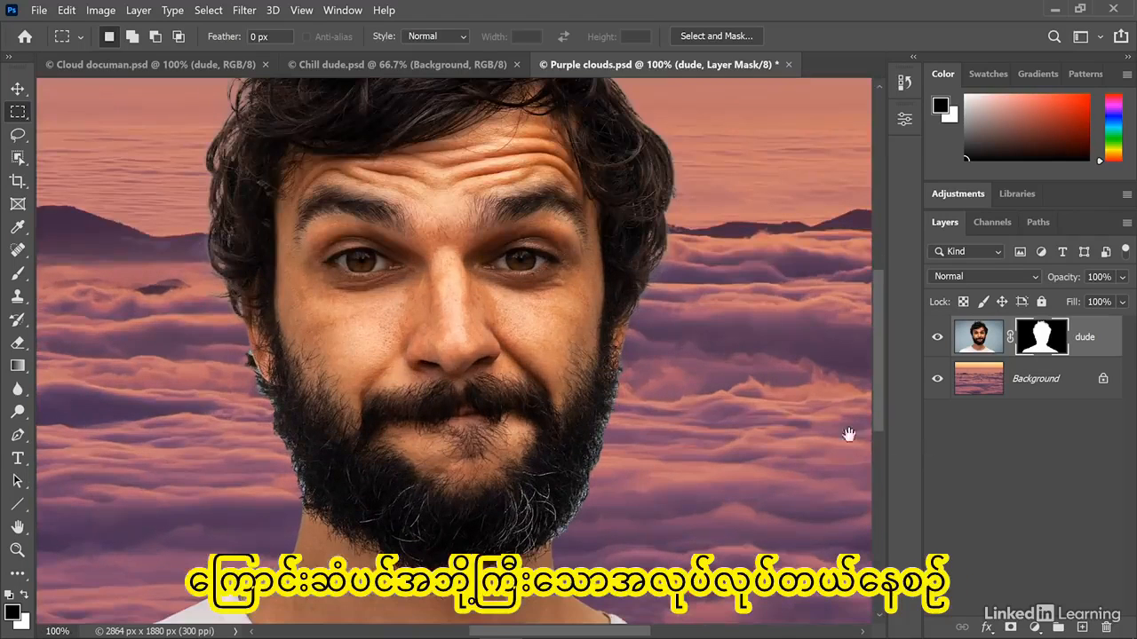
{"action": "left_click_drag", "start_coordinate": [480, 188], "coordinate": [488, 332]}
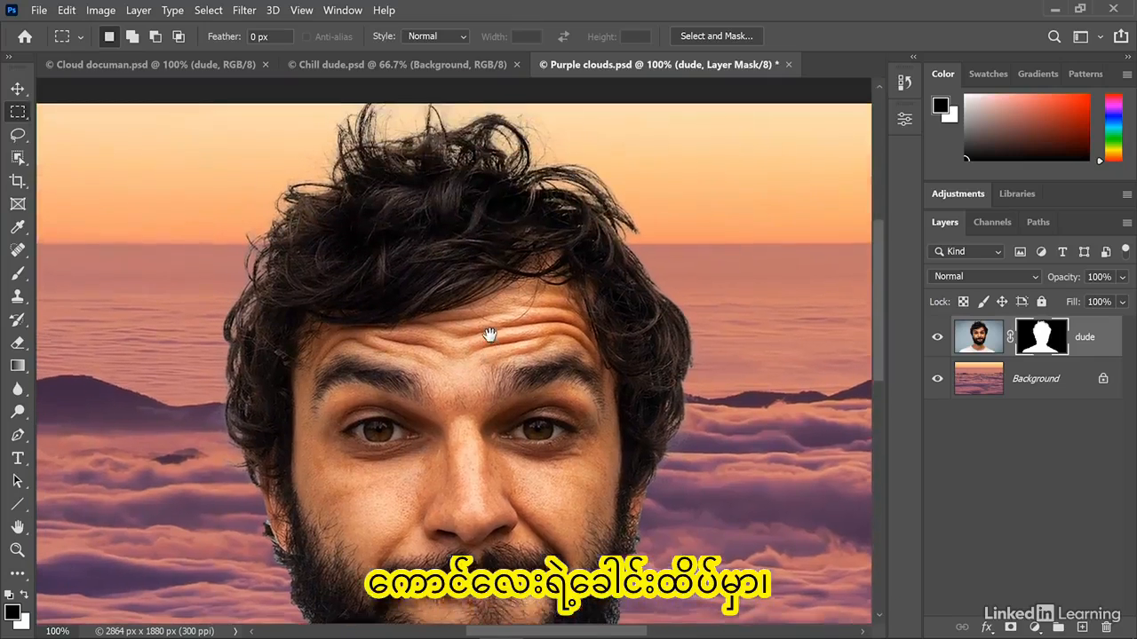
{"action": "left_click_drag", "start_coordinate": [459, 557], "coordinate": [459, 358]}
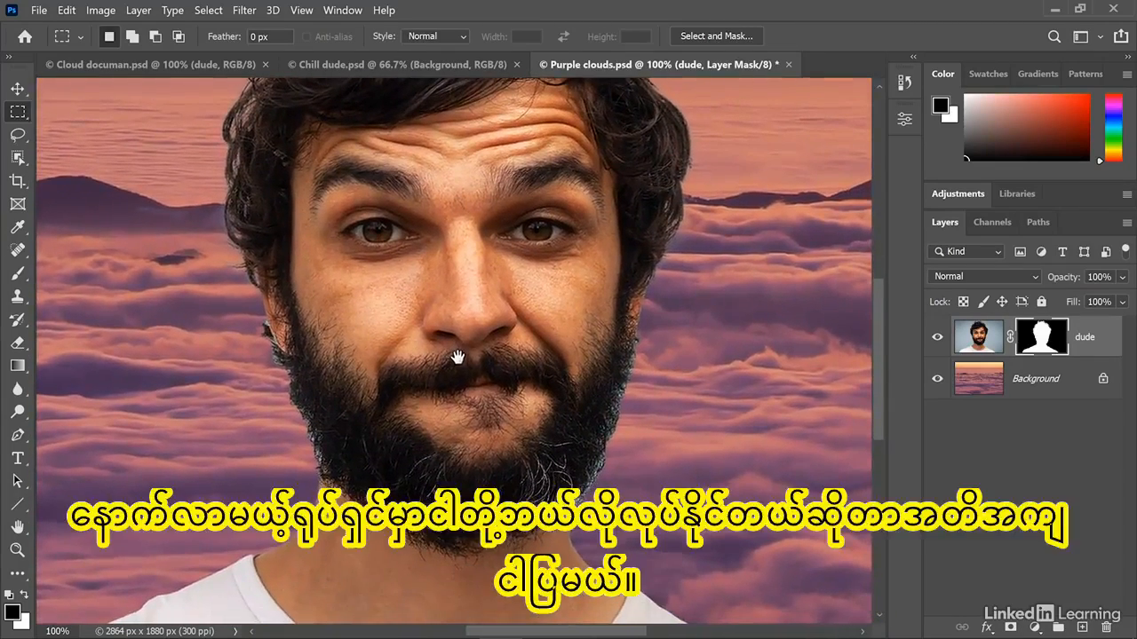